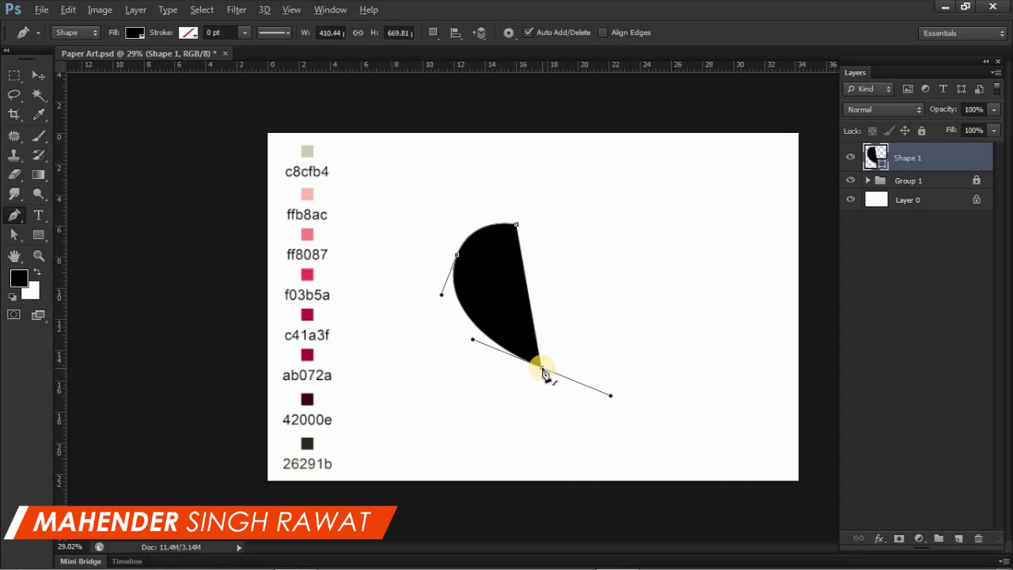
Step: Complete the black heart with a curved larger lobe and close the path at the notch, about 796 by 820 px overall
left_click(540, 370)
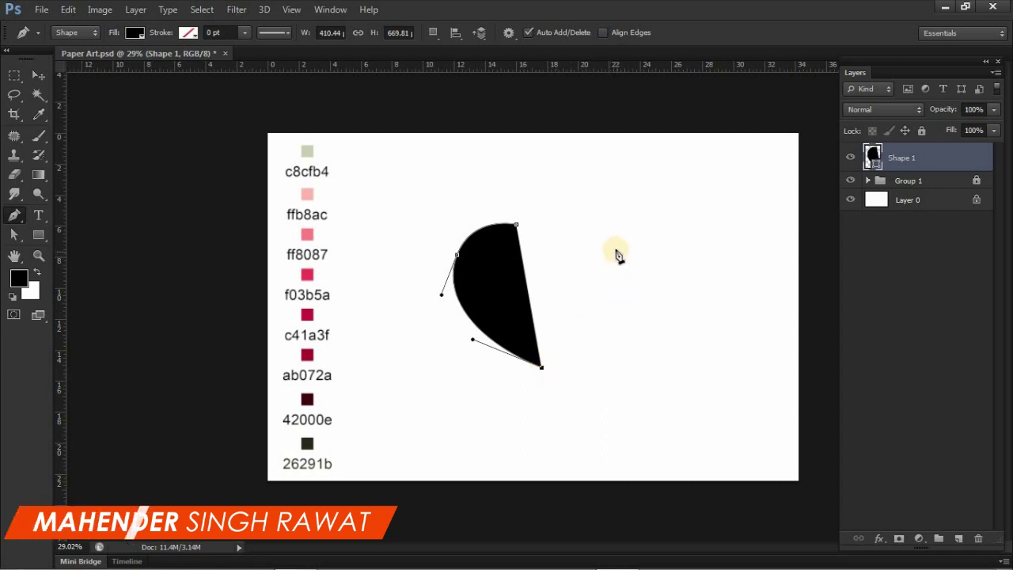
left_click_drag(624, 238, 619, 157)
left_click_drag(520, 221, 501, 203)
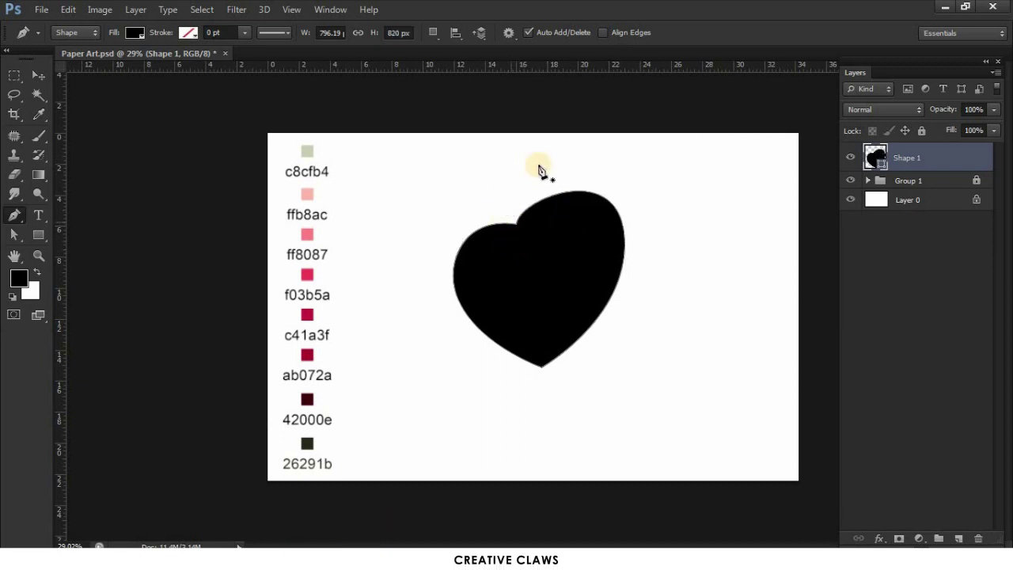
Step: Reshape the heart's right lobe by adjusting the curve at the notch and lowering the right-side anchor slightly
key("a")
left_click(529, 227)
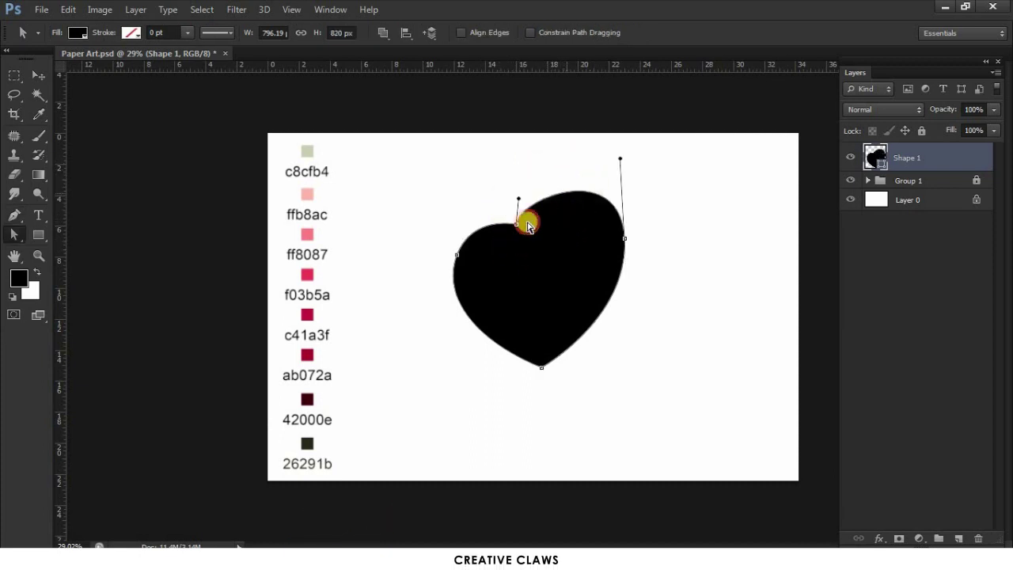
left_click_drag(519, 229, 530, 193)
left_click_drag(624, 238, 626, 249)
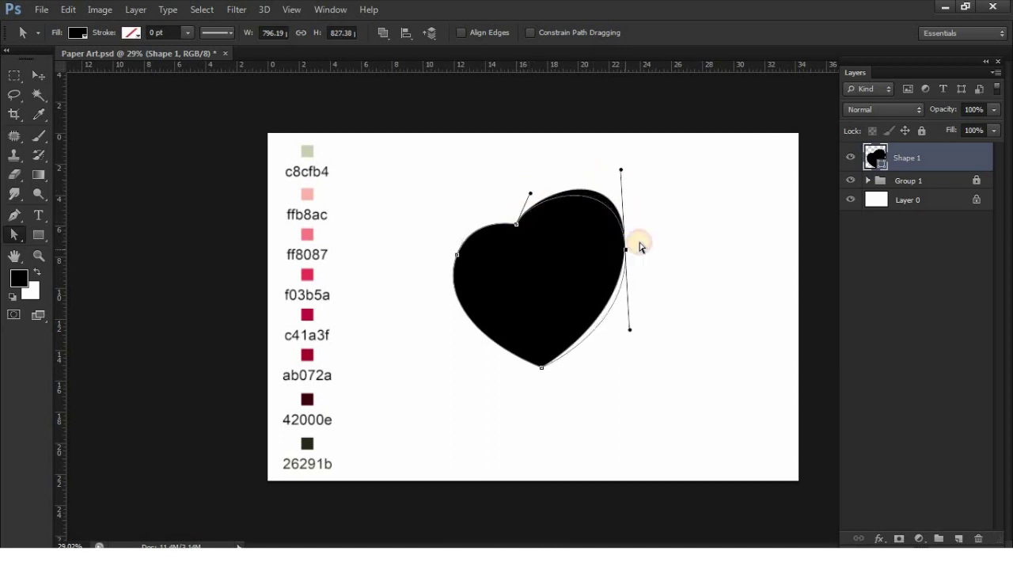
left_click(694, 242)
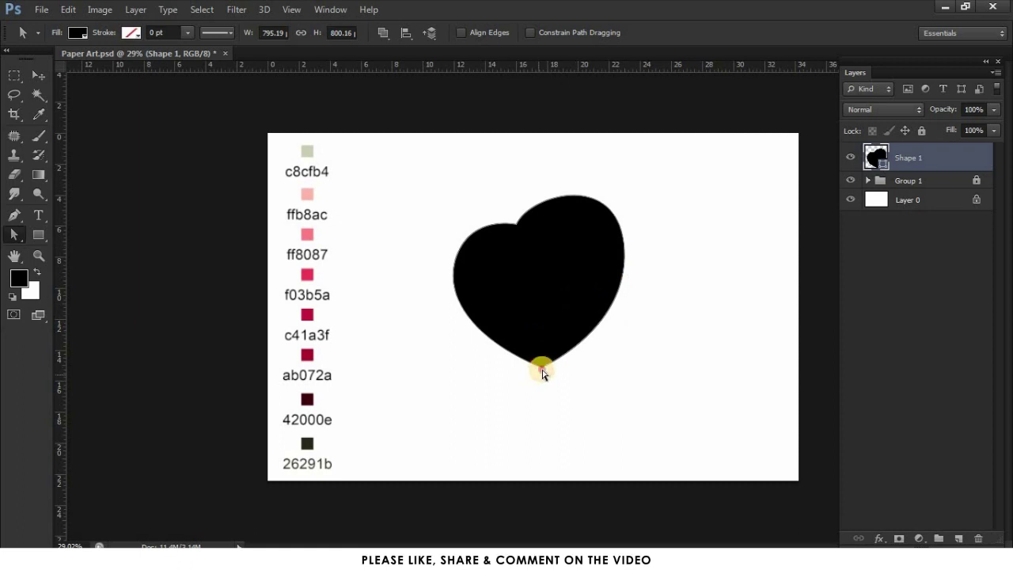
Step: Shift the heart's bottom tip slightly right and nudge the left-side anchor inward
left_click_drag(542, 372, 550, 371)
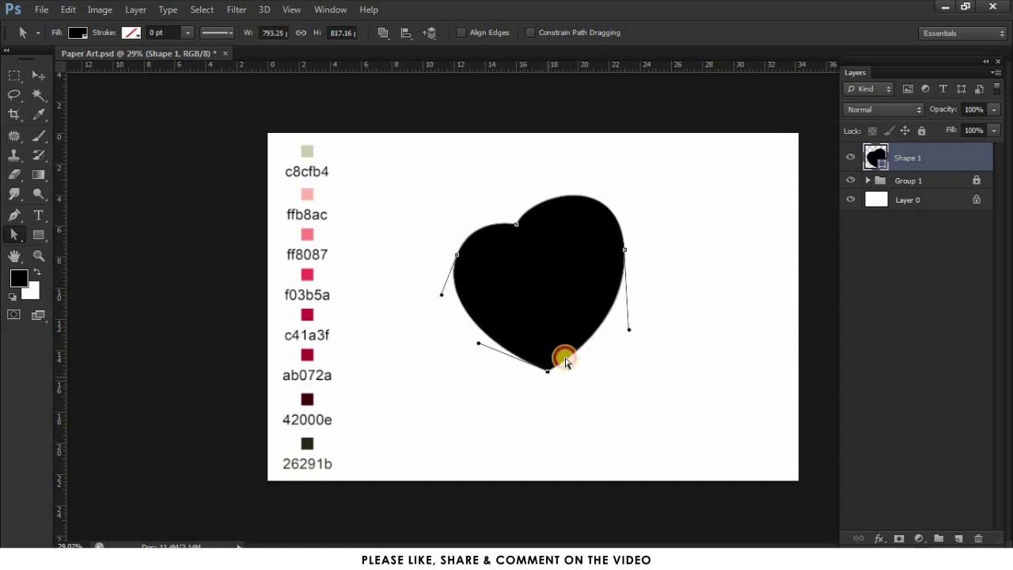
left_click(685, 271)
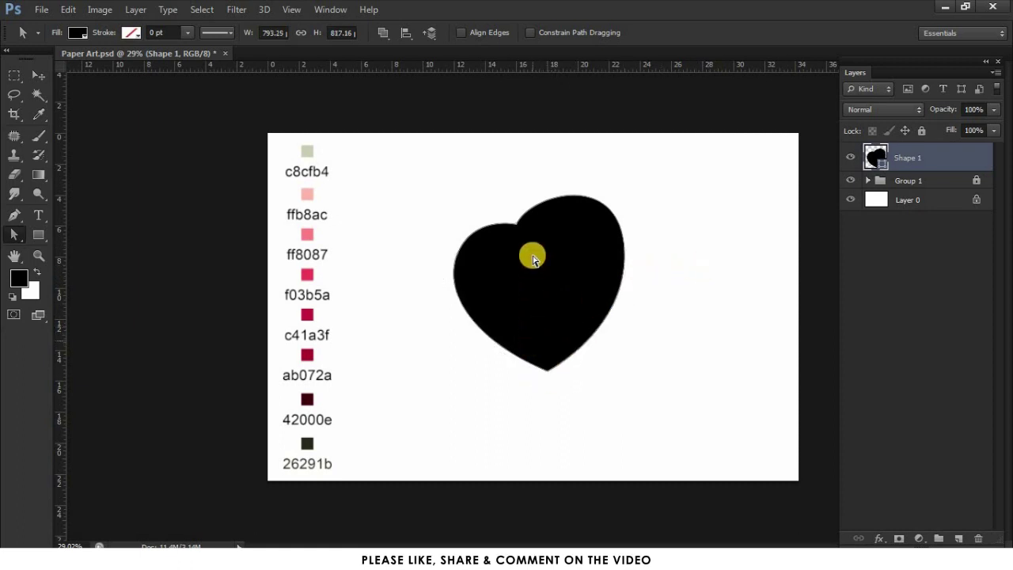
left_click(512, 226)
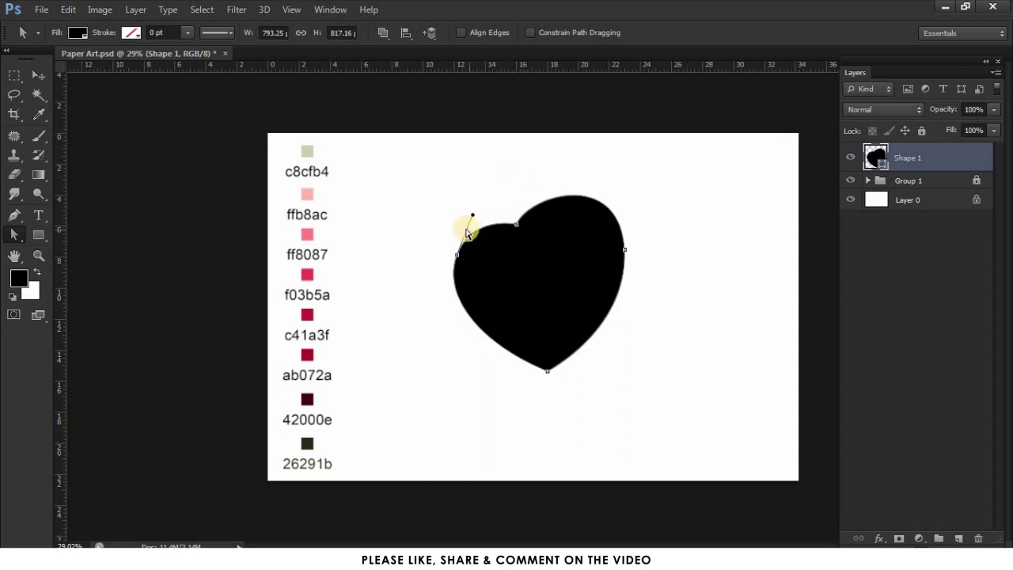
left_click_drag(459, 255, 463, 256)
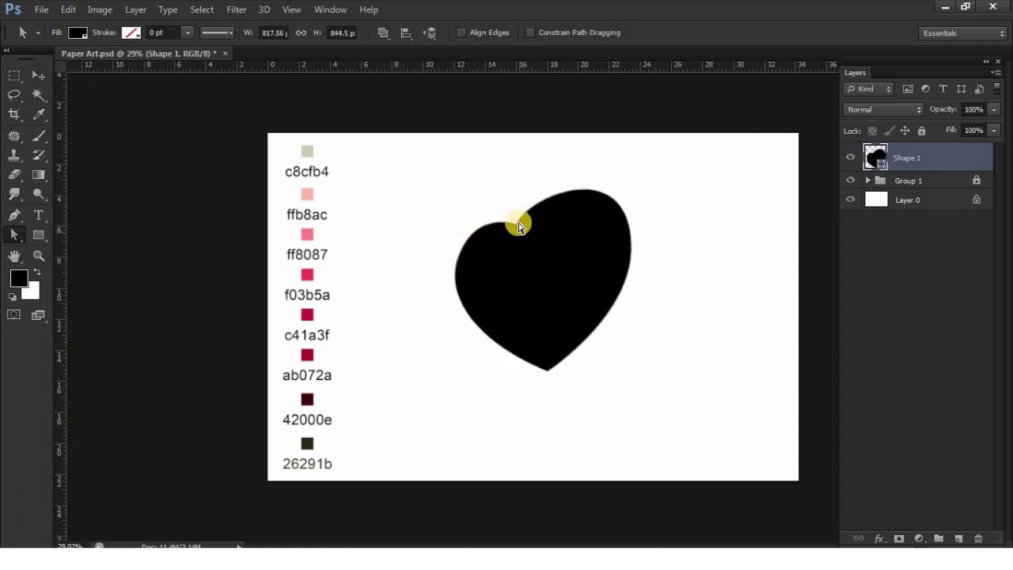
Step: Fine-tune the curve handle at the heart's notch and move the bottom tip a little farther right and down
left_click(518, 223)
left_click_drag(529, 192, 525, 195)
left_click(568, 186)
left_click_drag(548, 372, 554, 374)
left_click(599, 372)
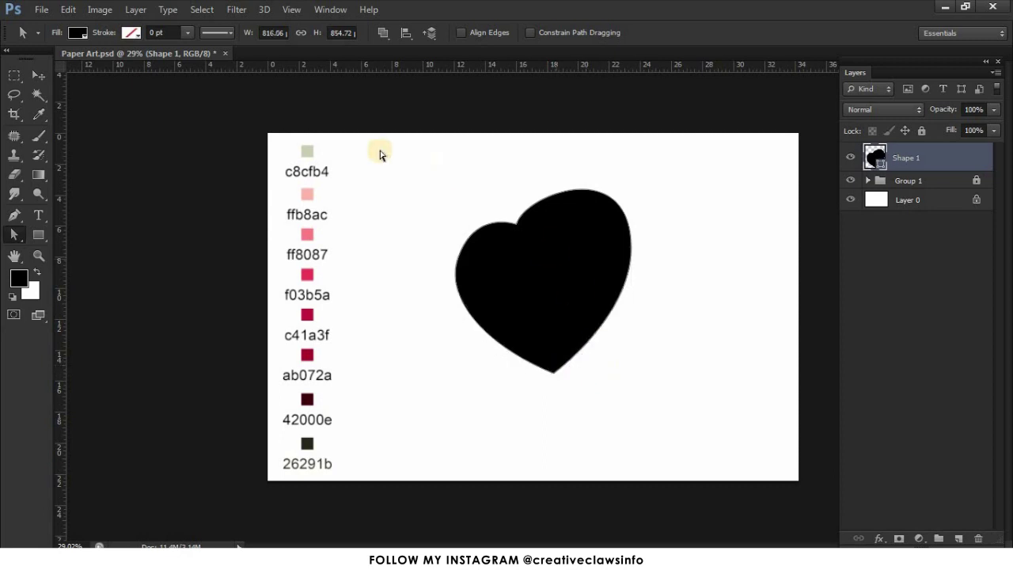
Step: Move the whole heart slightly lower on the canvas
left_click(38, 75)
left_click(534, 224)
left_click_drag(531, 221, 567, 255)
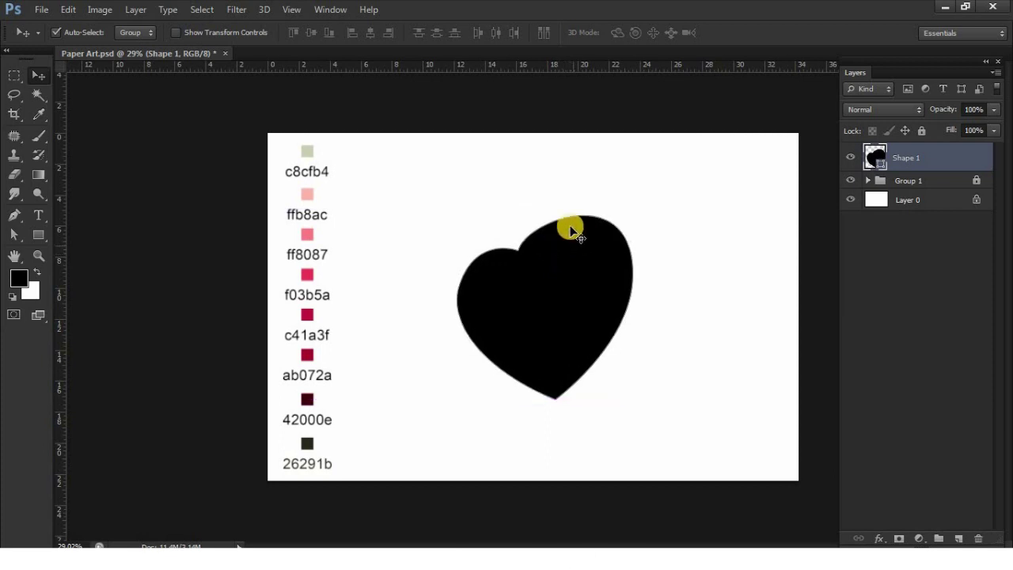
Step: Adjust the heart's left-side anchor, lower its bottom tip slightly and refine the curve of its right side
key("a")
left_click(465, 279)
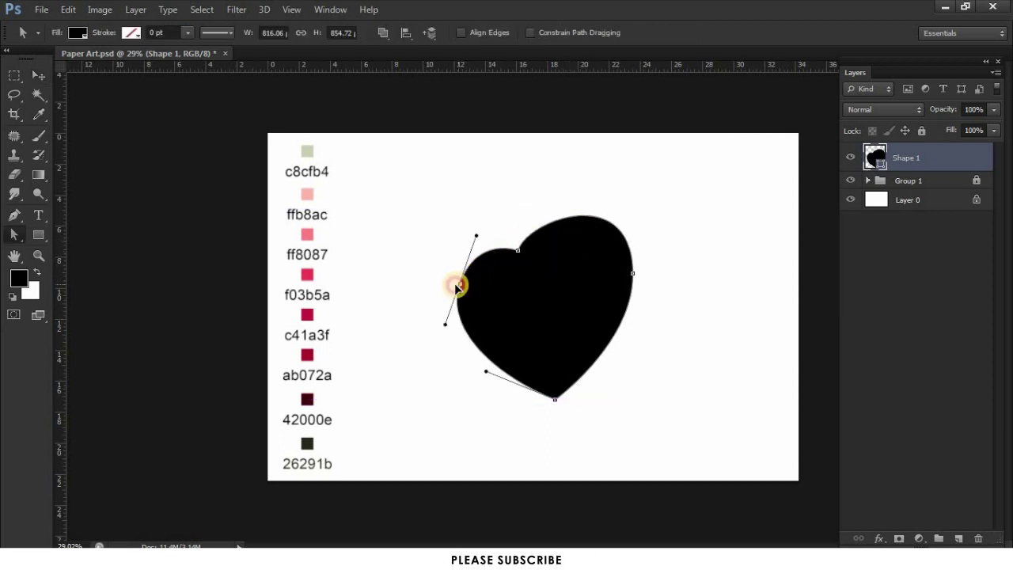
left_click(555, 398)
left_click_drag(555, 399, 555, 404)
left_click_drag(641, 326, 642, 333)
left_click(682, 193)
Step: Round the start of the right lobe by adjusting the curve handle at the heart's notch
left_click(518, 251)
left_click_drag(527, 220, 534, 217)
left_click(584, 176)
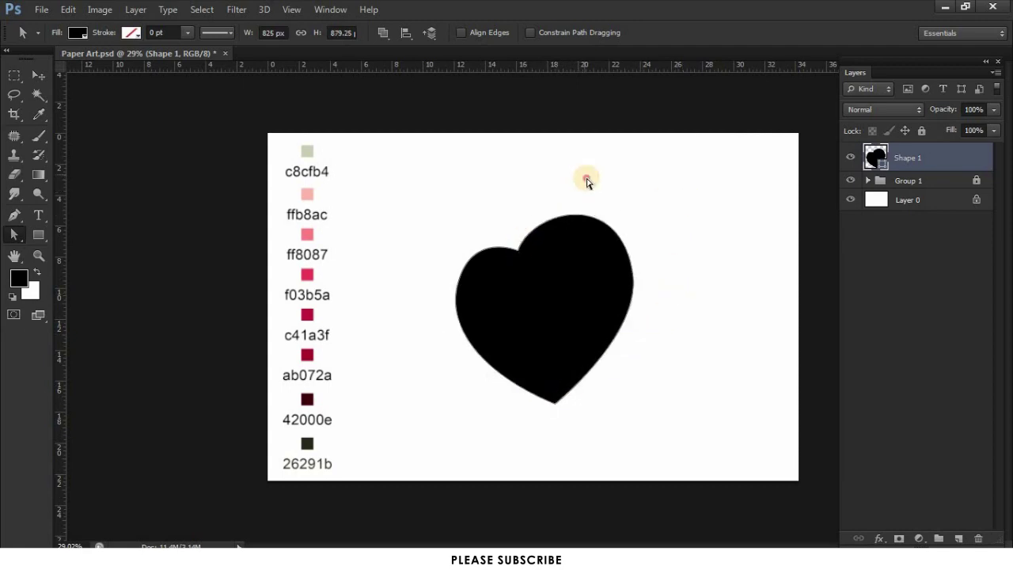
Step: Widen the heart's left lobe by moving its side anchor outward, making the shape about 839 px wide
key("z")
left_click(525, 255)
left_click_drag(575, 262, 606, 258)
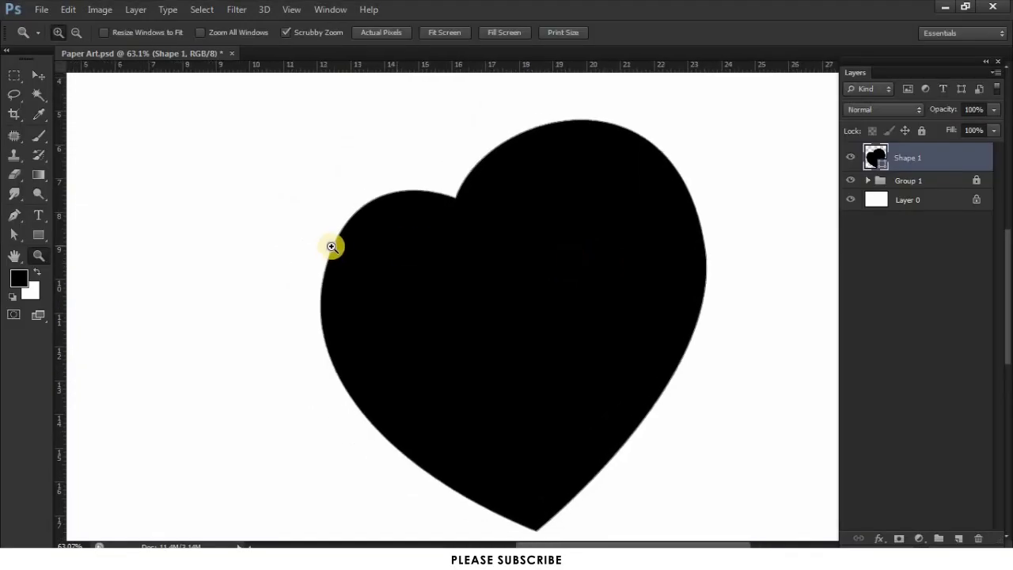
key("a")
left_click(322, 270)
left_click_drag(319, 274, 316, 275)
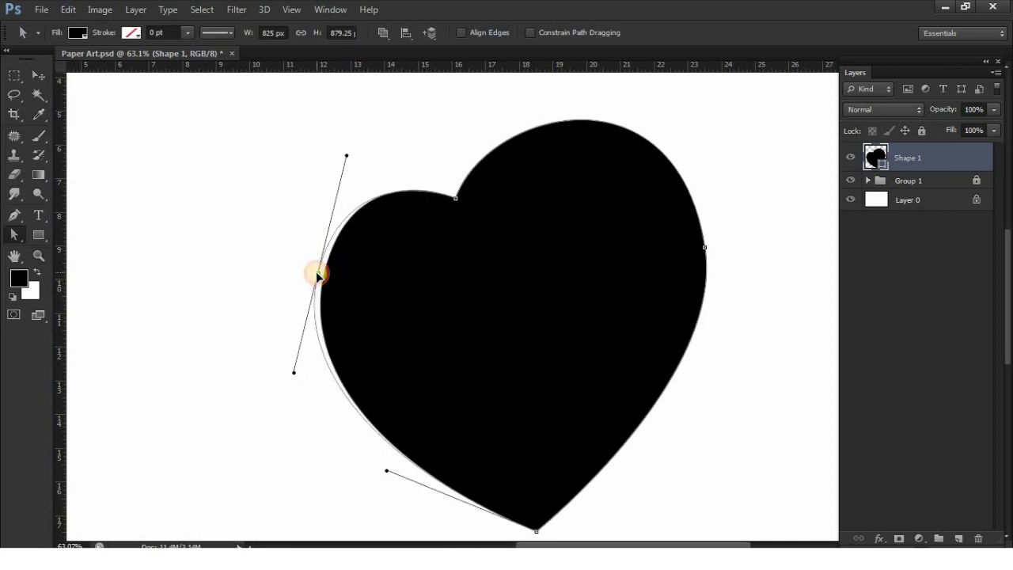
left_click(463, 214)
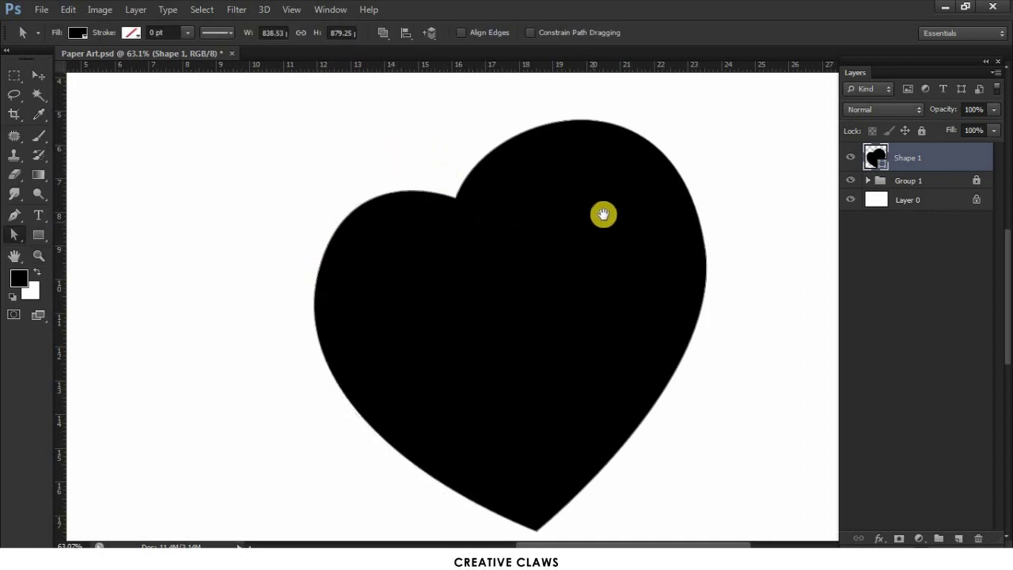
Step: Extend the heart's right lobe outward and slightly upward, making the shape about 863 by 884 px
left_click(705, 264)
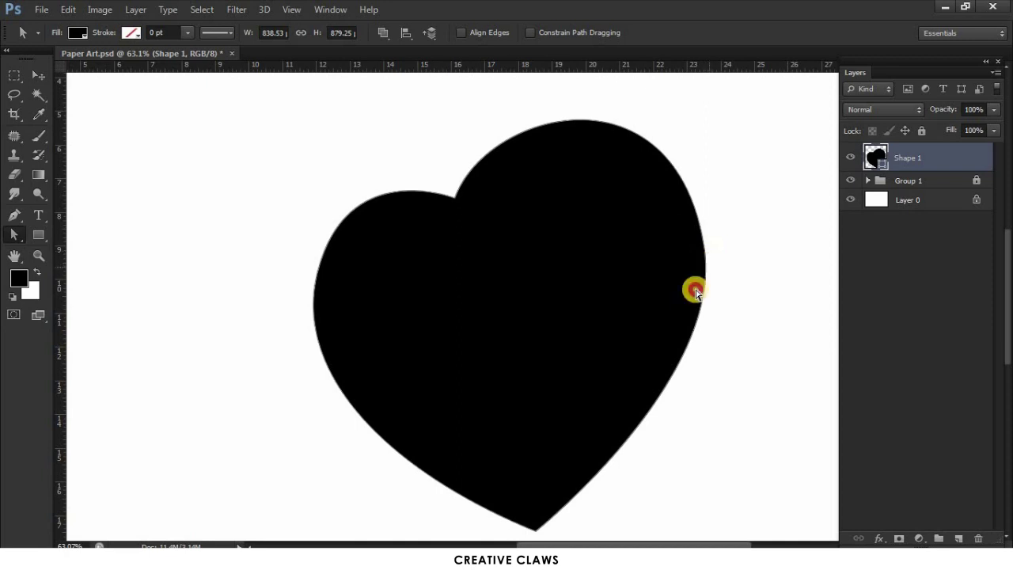
left_click_drag(703, 249, 715, 241)
left_click(746, 220)
left_click_drag(613, 239, 633, 232)
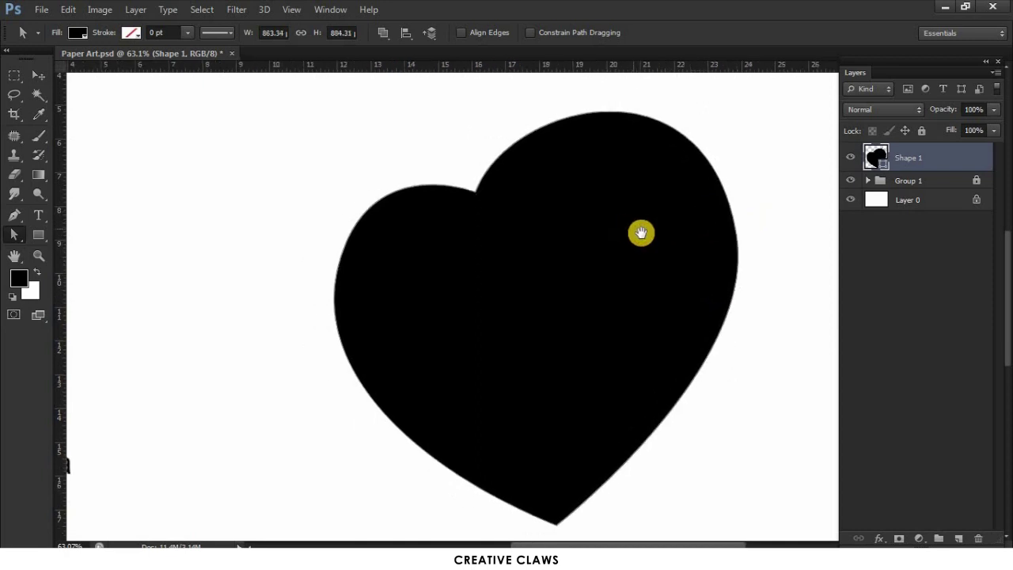
key("ctrl+minus")
key("ctrl+minus")
key("ctrl+minus")
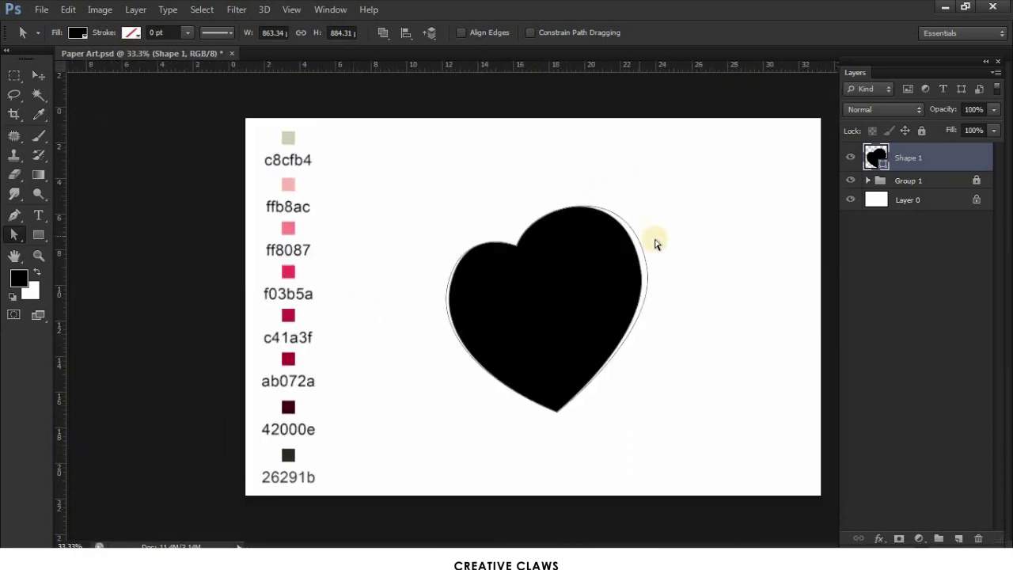
Step: Sample the ffb8ac swatch from the palette and fill the heart shape with that pink
left_click(38, 75)
key("z")
left_click_drag(573, 234, 570, 237)
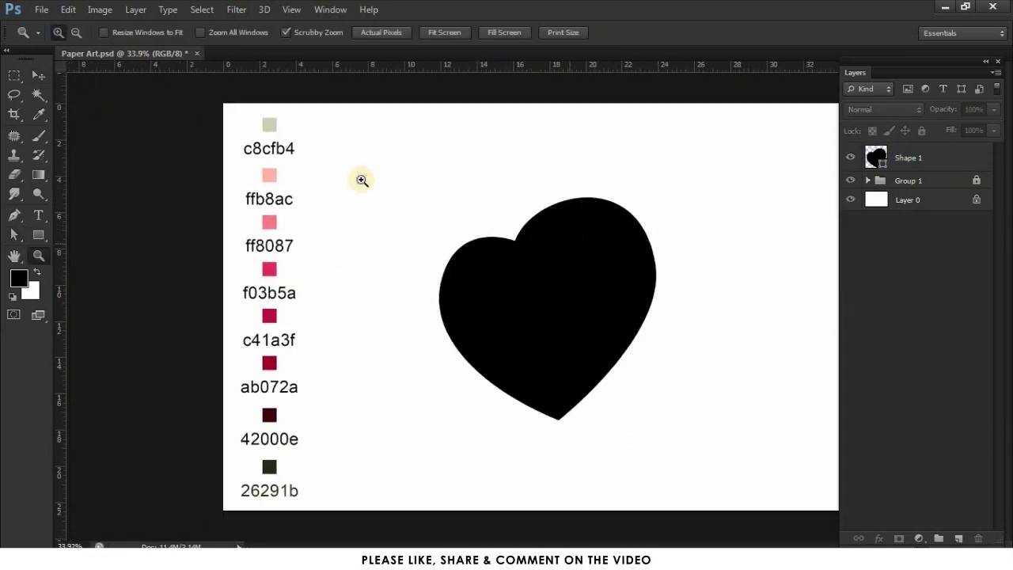
left_click(38, 76)
left_click(546, 240)
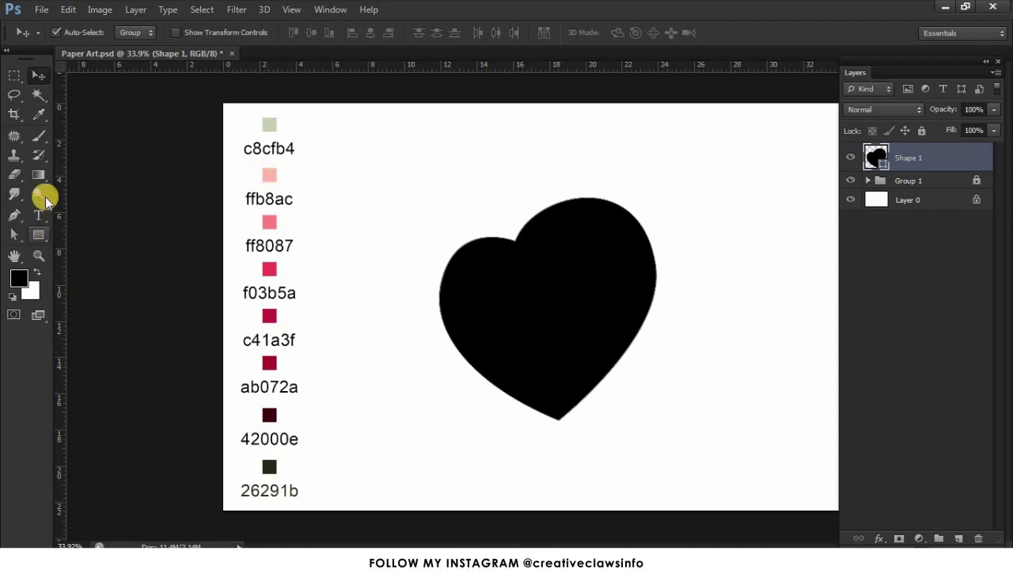
left_click(32, 117)
left_click(267, 175)
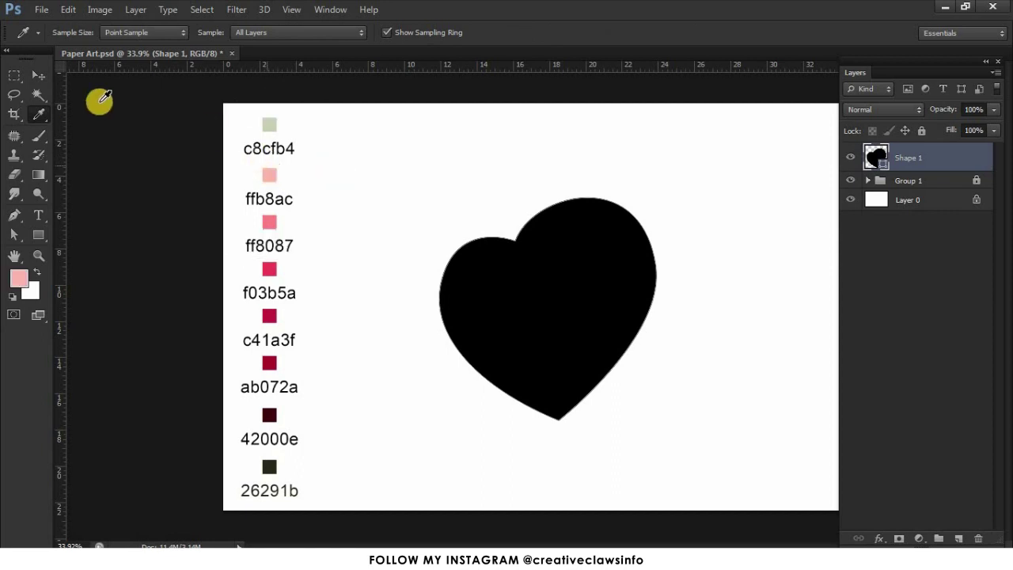
left_click(38, 76)
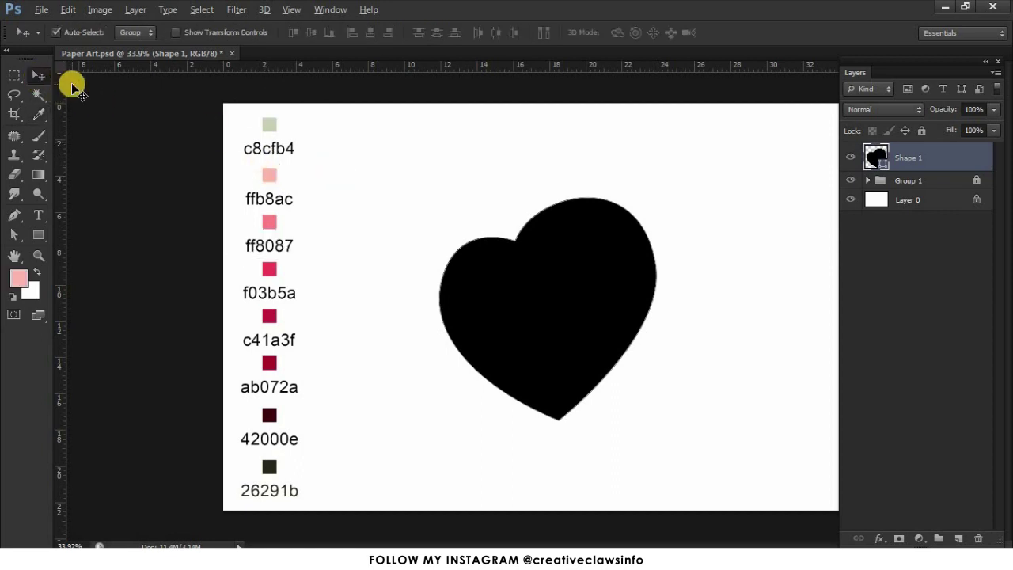
key("alt+Delete")
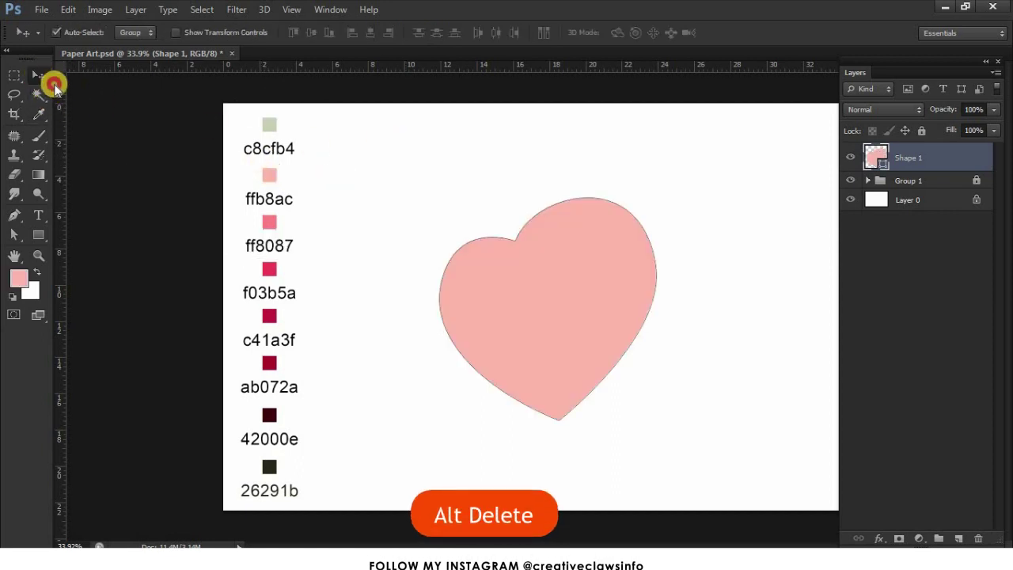
left_click(450, 205)
Step: Move the pink heart's left-side anchor farther outward, making the shape about 886 px wide
key("z")
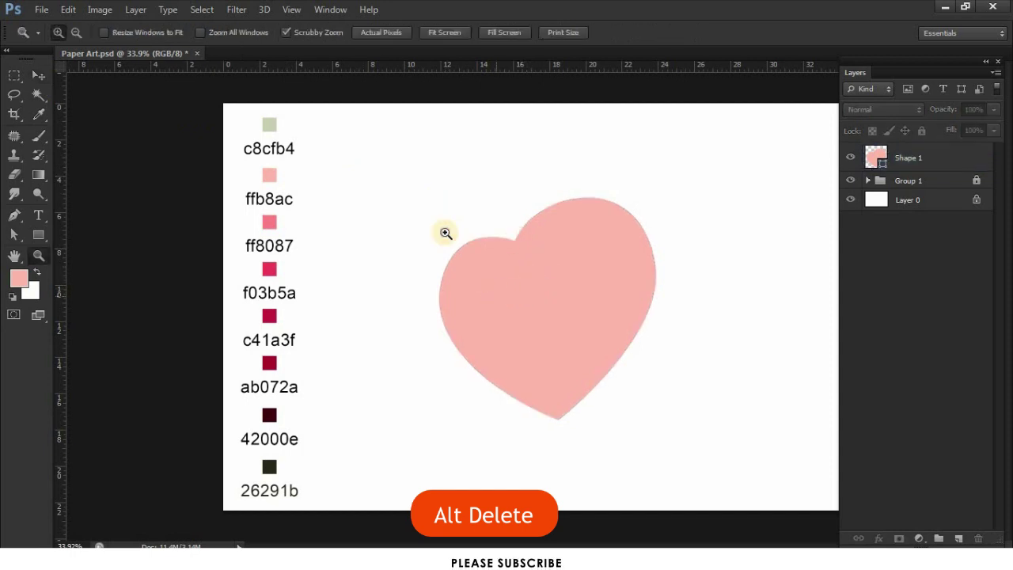
left_click(543, 289)
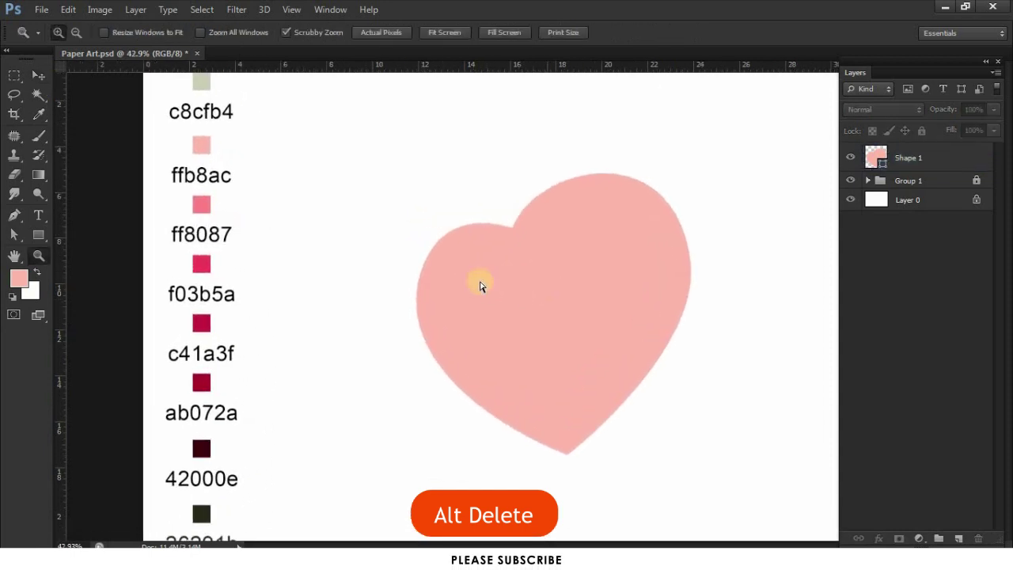
key("a")
left_click(413, 309)
left_click(418, 317)
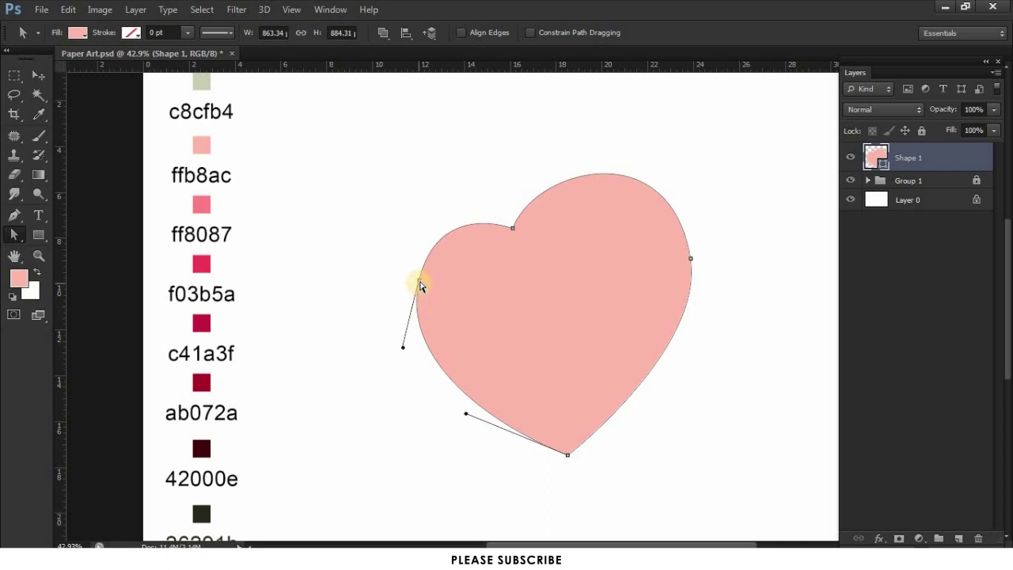
left_click_drag(413, 286, 411, 287)
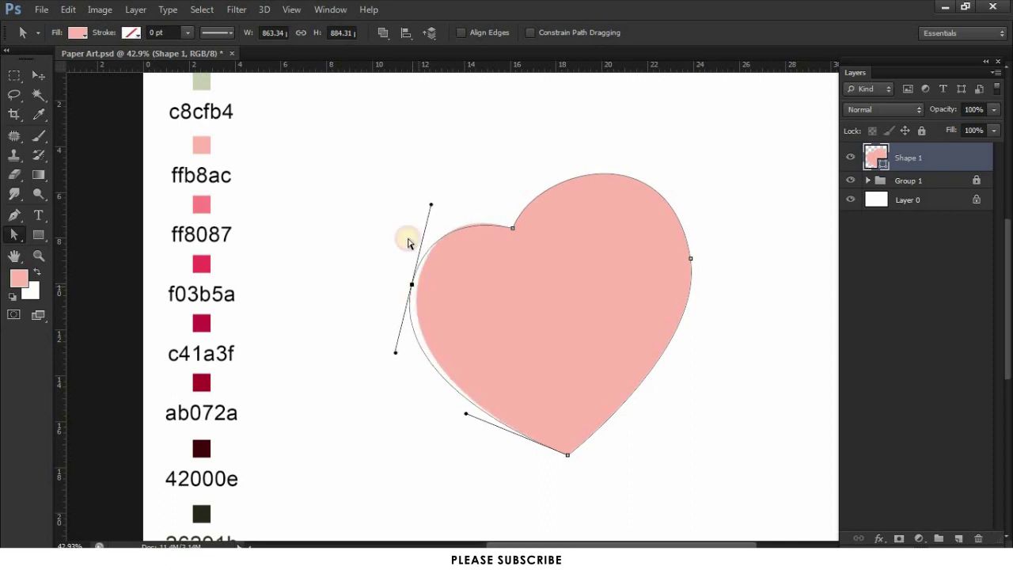
left_click(470, 202)
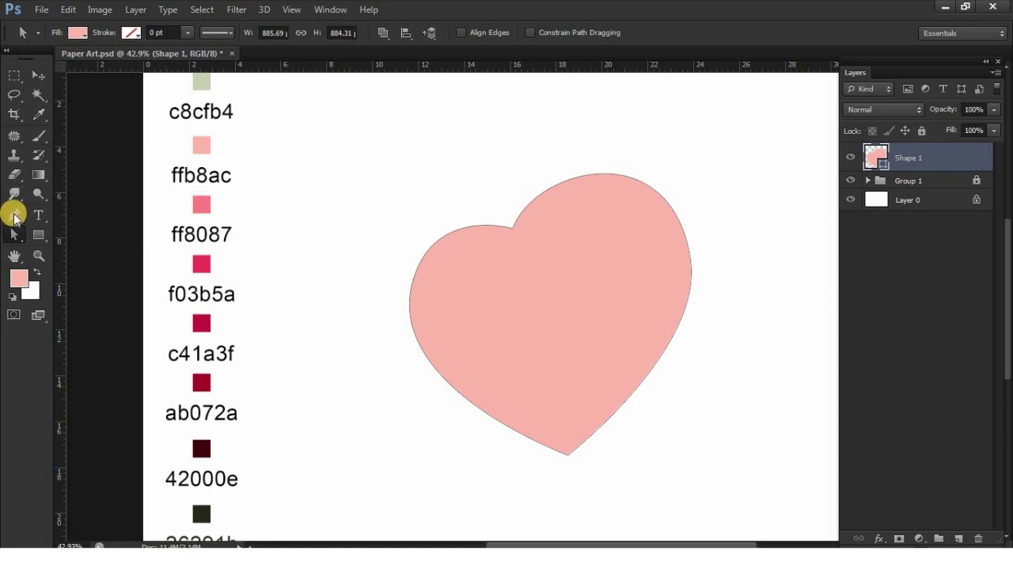
Step: Draw a closed curved Pen shape inside the heart's left half, inset from its edge, about 519 by 632 px
left_click(14, 215)
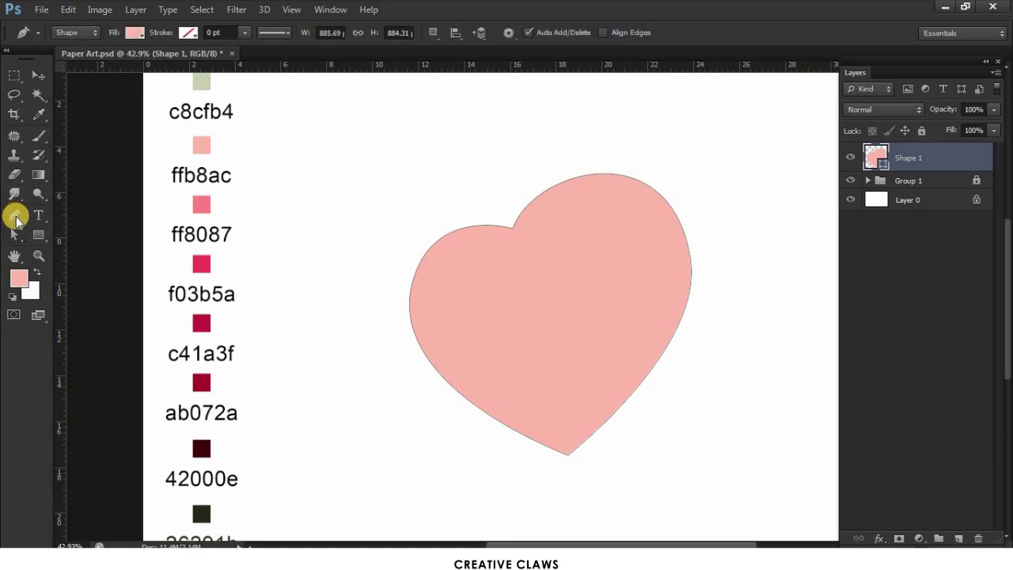
left_click(506, 238)
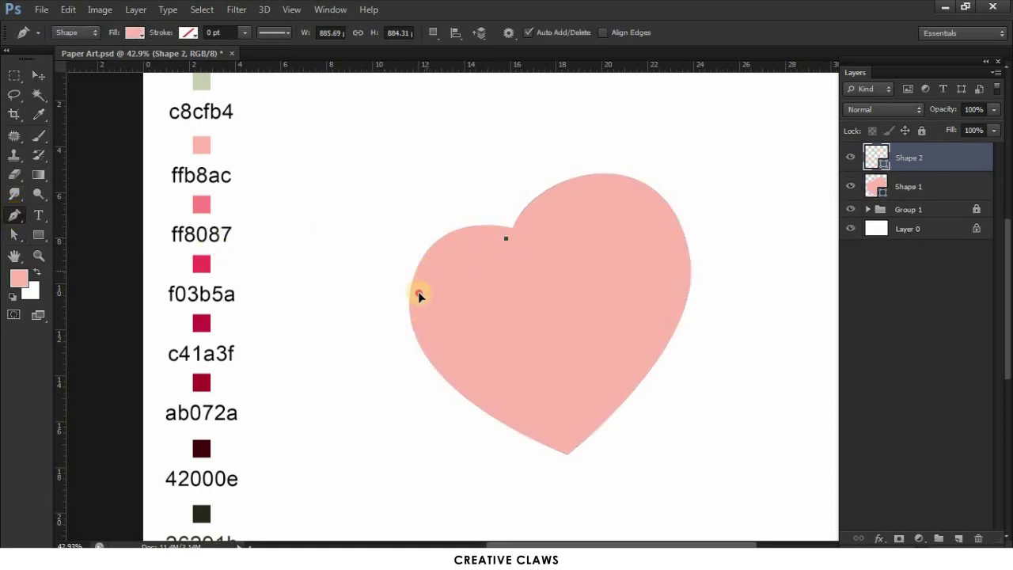
left_click_drag(403, 319, 403, 318)
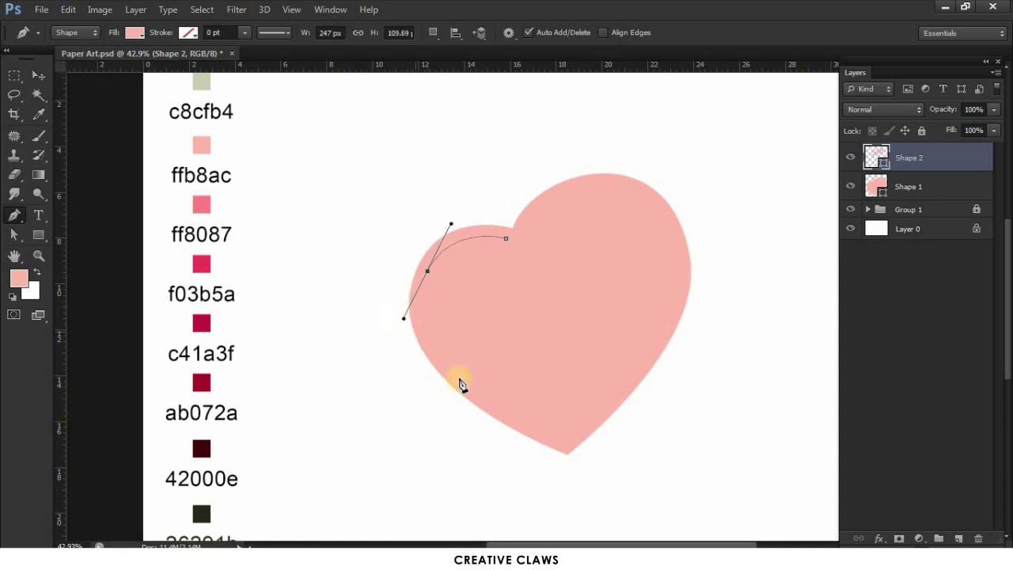
left_click_drag(513, 417, 515, 416)
left_click_drag(566, 438, 587, 381)
left_click_drag(541, 338, 524, 303)
left_click_drag(507, 239, 489, 229)
Step: Reshape the inner shape's bottom point and wavy right edge, narrowing it to about 470 by 650 px
key("a")
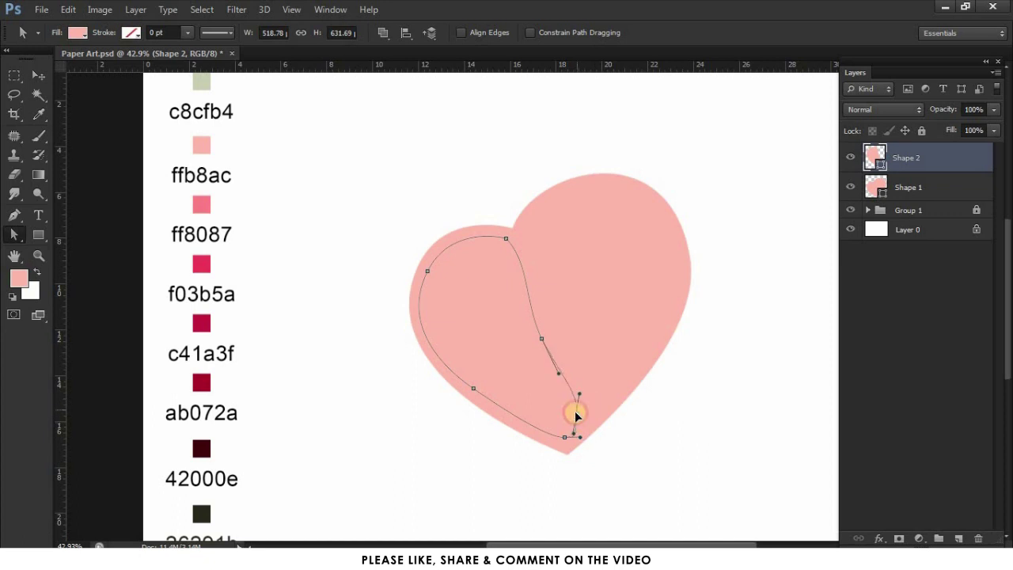
left_click_drag(563, 447, 572, 415)
left_click(576, 416)
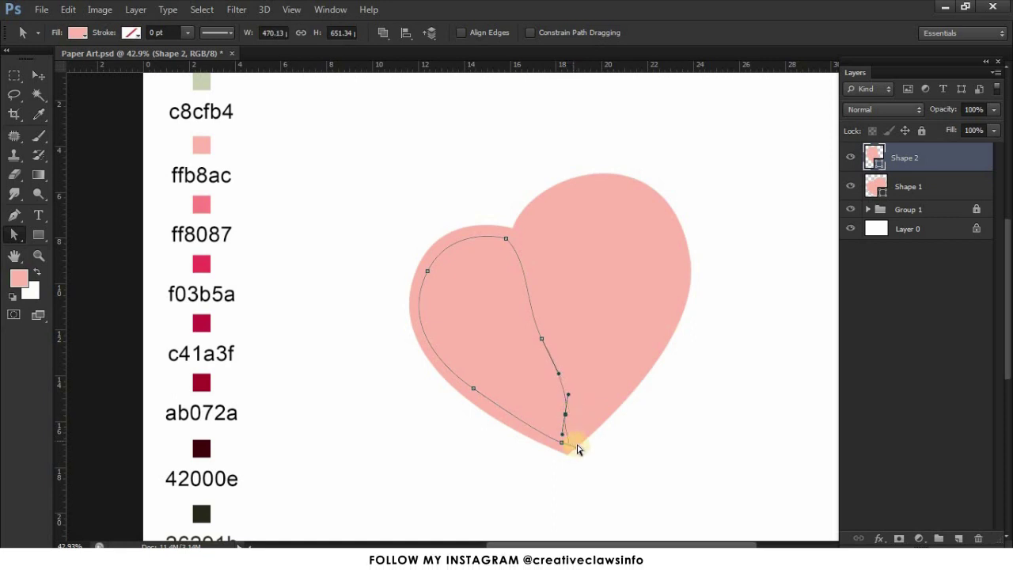
left_click_drag(531, 312, 528, 311)
left_click(577, 394)
left_click(558, 366)
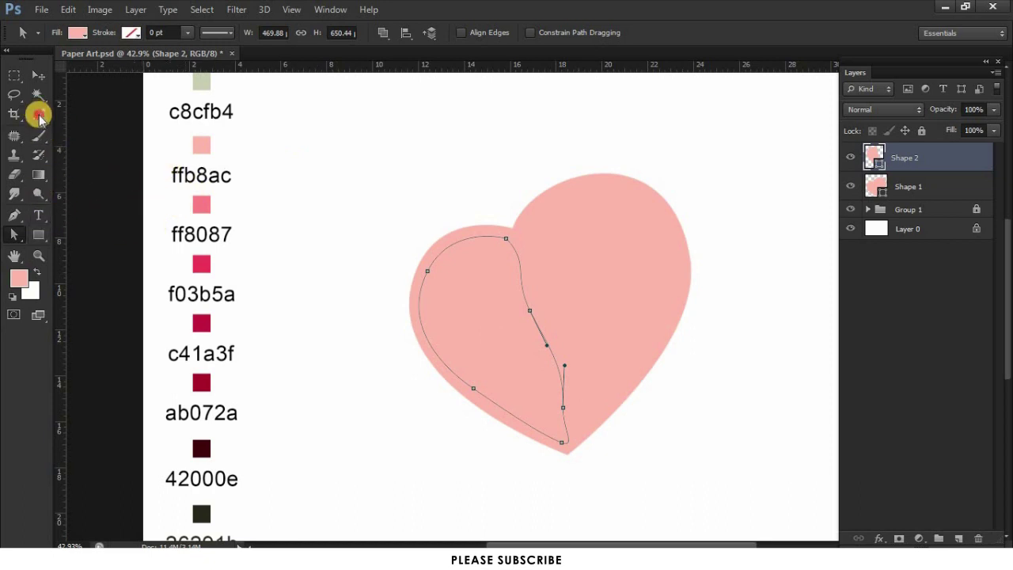
Step: Sample the ff8087 swatch from the palette and fill the heart's left inner shape with that pink
left_click(38, 114)
left_click(200, 201)
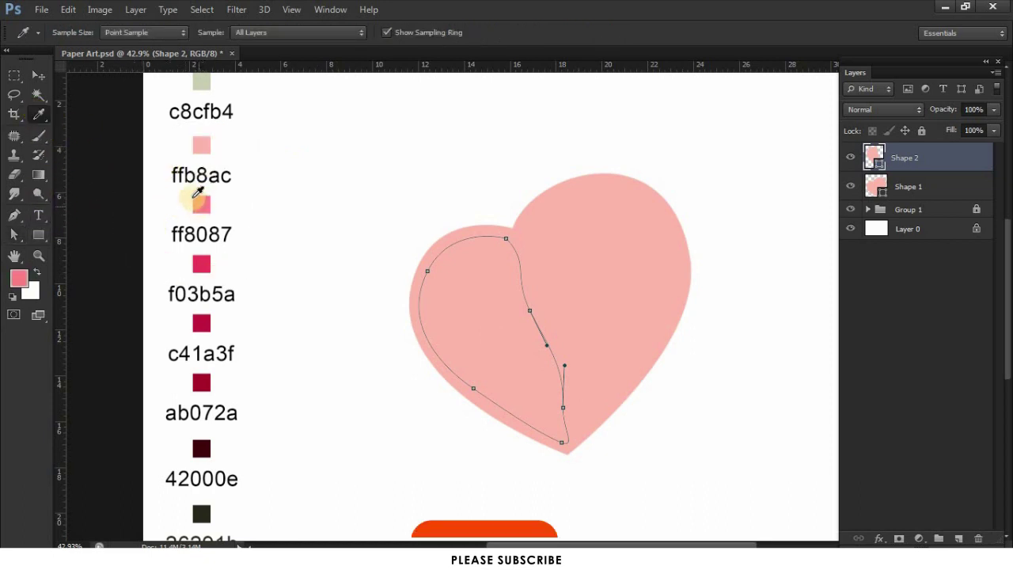
key("alt+Delete")
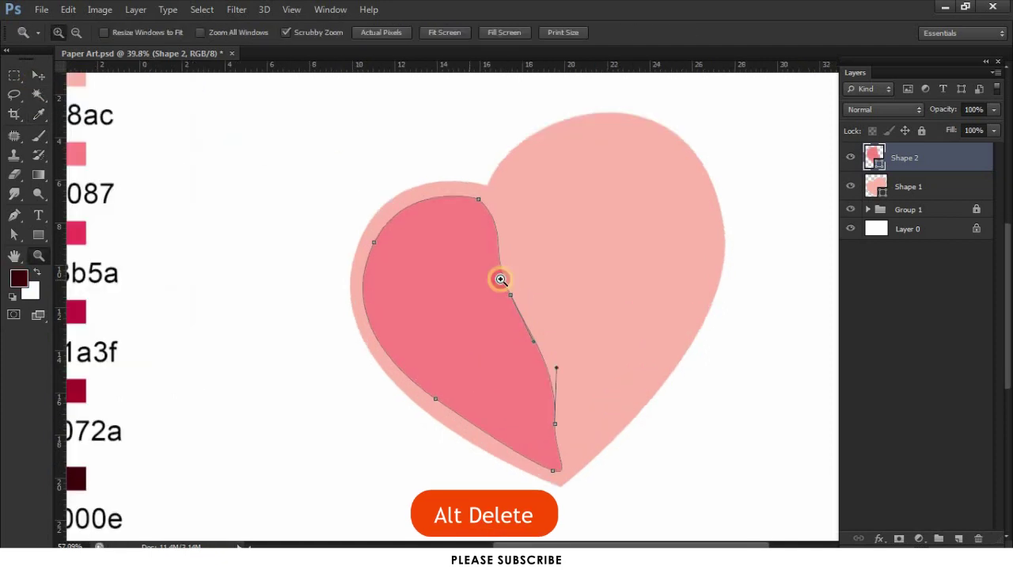
Step: Draw a closed curved Pen shape inside the darker pink shape, inset from its edge, about 393 by 567 px
left_click_drag(500, 280, 454, 275)
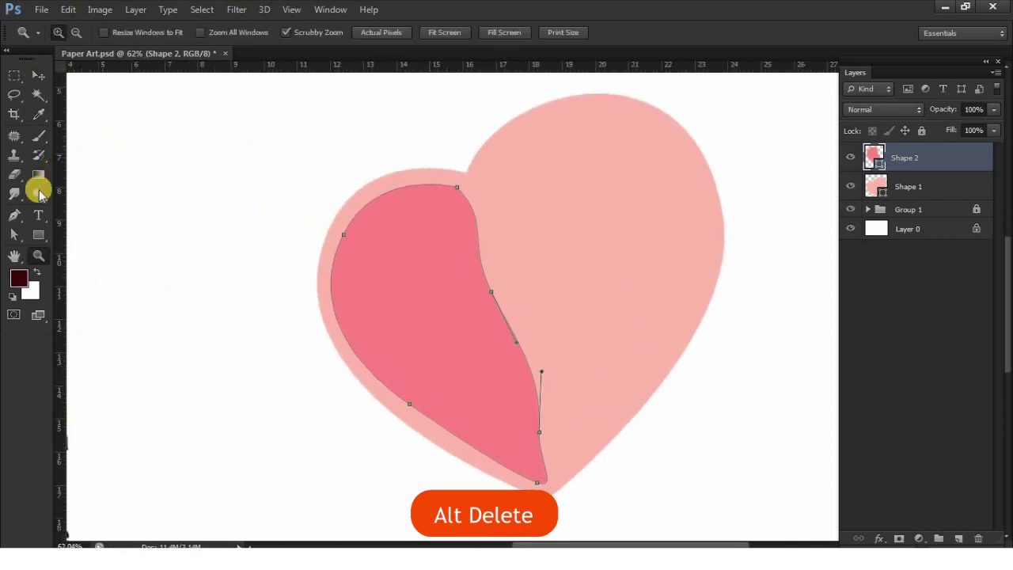
left_click(15, 214)
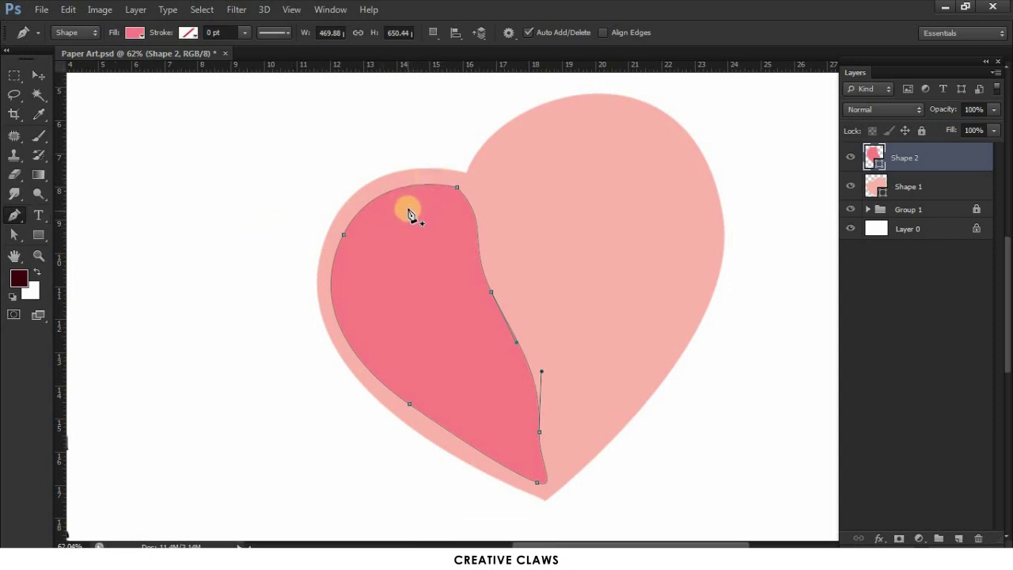
left_click(411, 208)
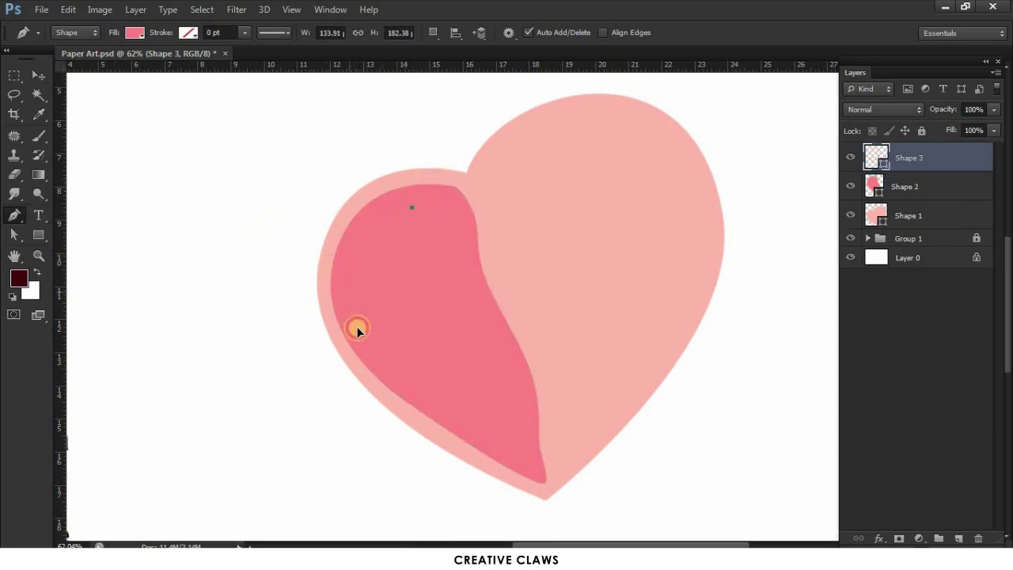
left_click_drag(351, 364, 354, 362)
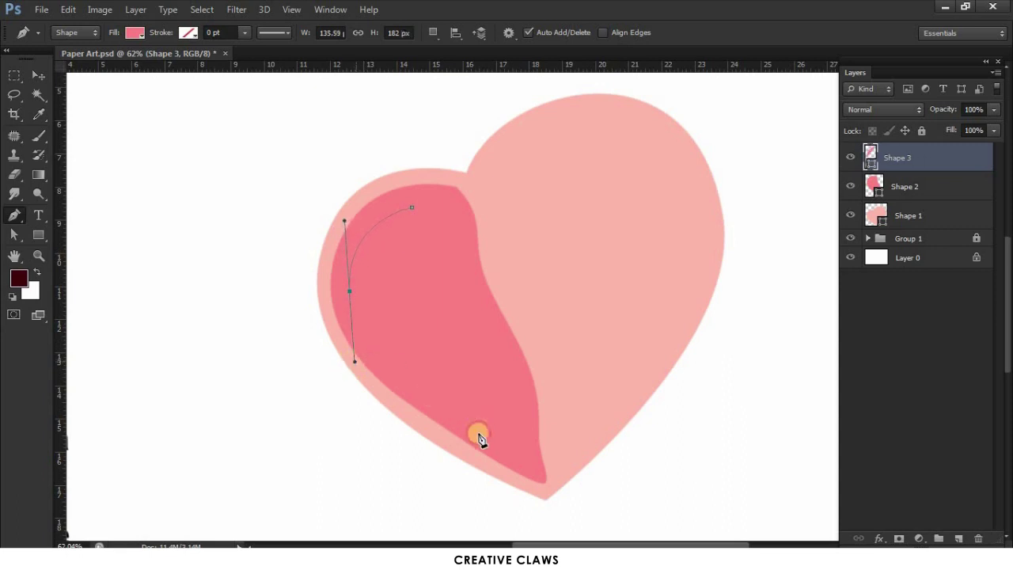
left_click_drag(453, 412, 538, 465)
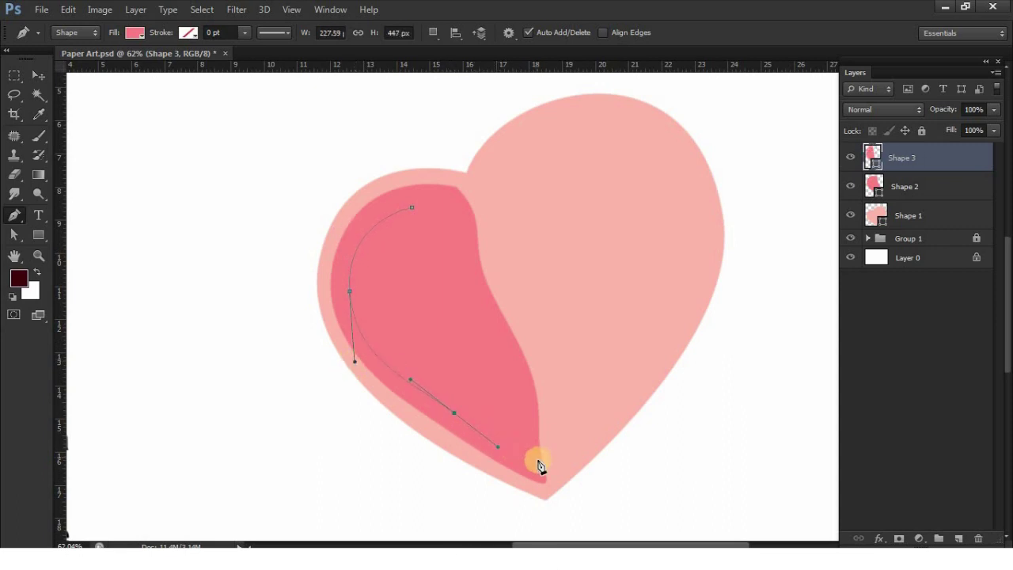
left_click_drag(520, 423, 502, 338)
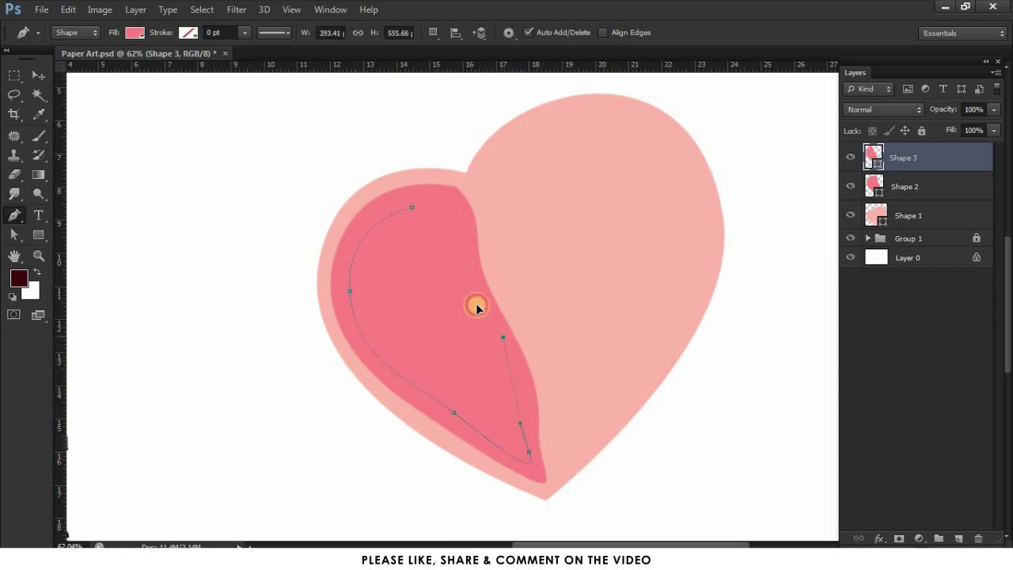
left_click_drag(485, 275, 465, 232)
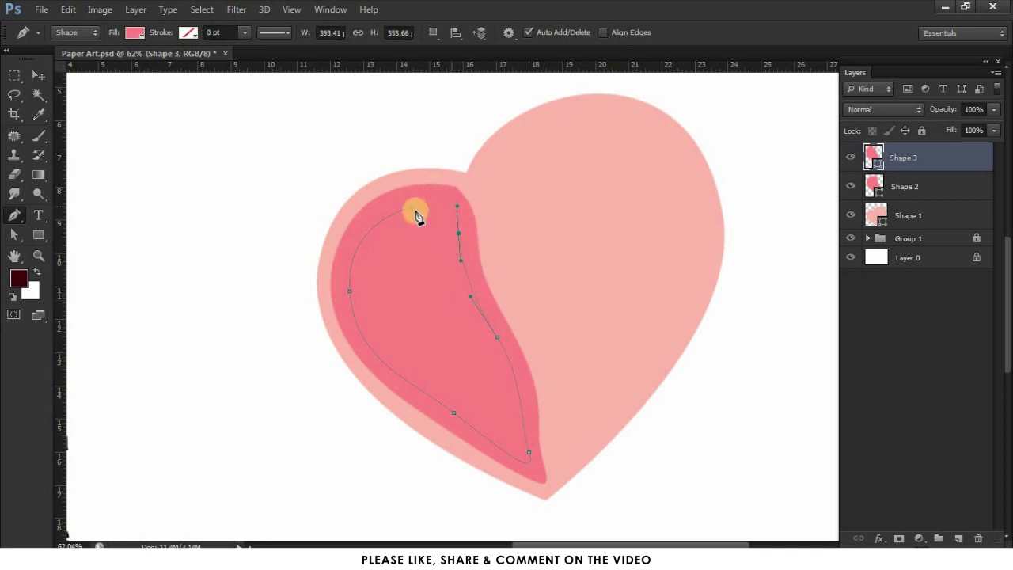
left_click_drag(406, 210, 382, 219)
Step: Delete the top anchor of the new innermost shape so one smooth curve spans its upper end, and deselect the shape
key("a")
left_click(414, 210)
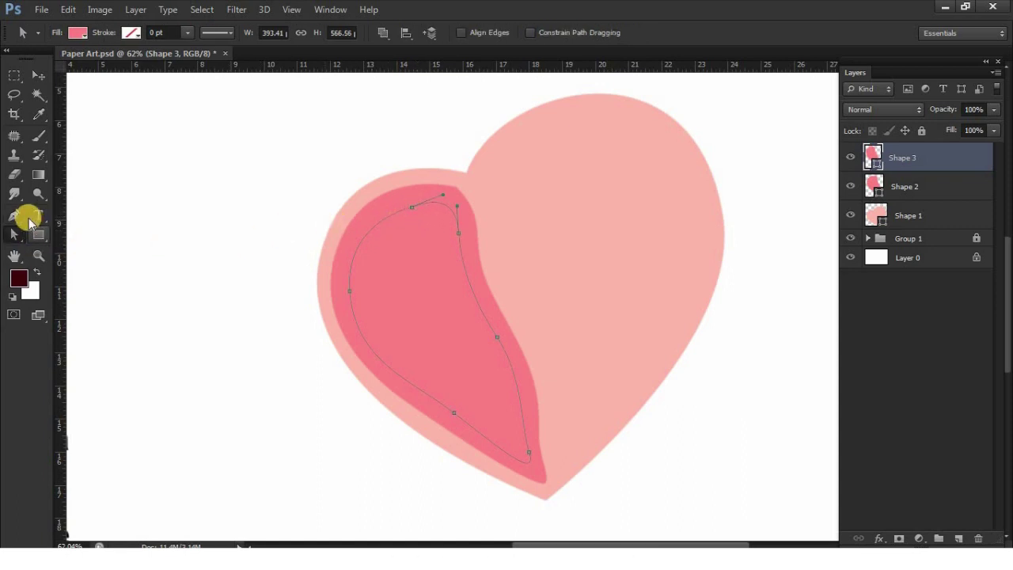
left_click(14, 215)
left_click_drag(14, 218, 72, 252)
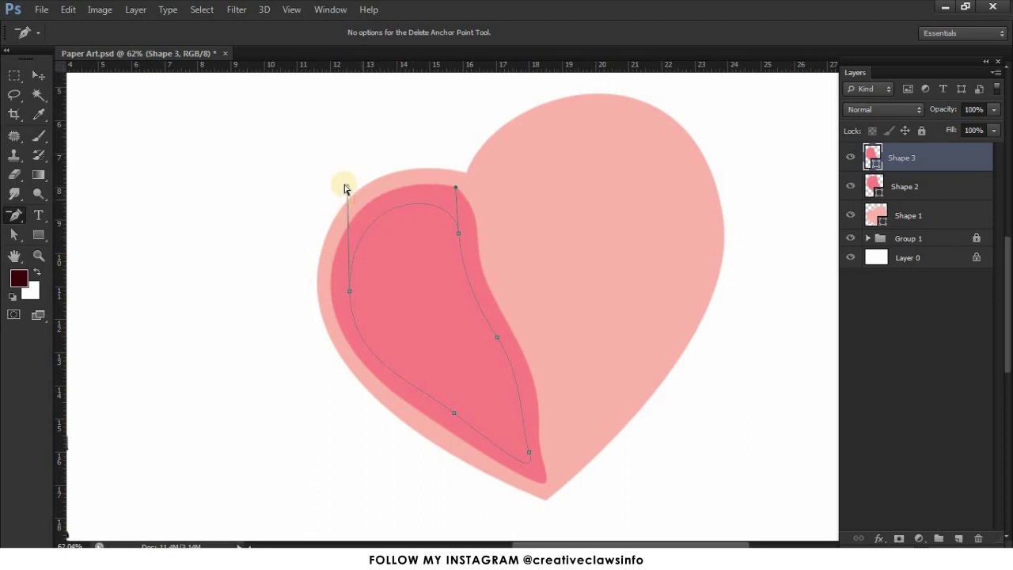
left_click(40, 76)
left_click(265, 182)
Step: Select the innermost shape, sample the f03b5a swatch from the palette and fill the shape with it
left_click_drag(268, 206, 486, 214)
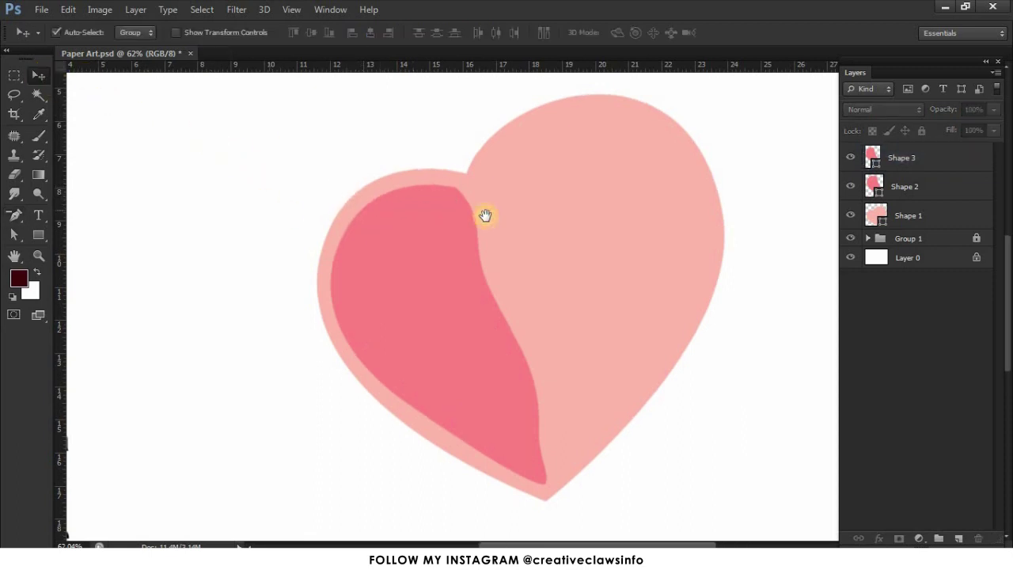
key("ctrl+space")
left_click_drag(533, 191, 529, 227)
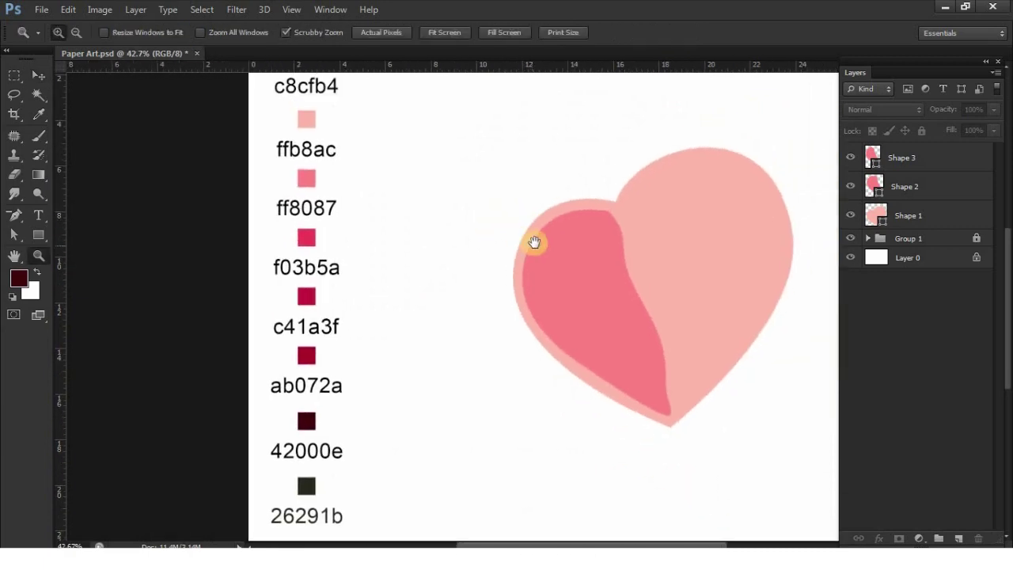
left_click(38, 75)
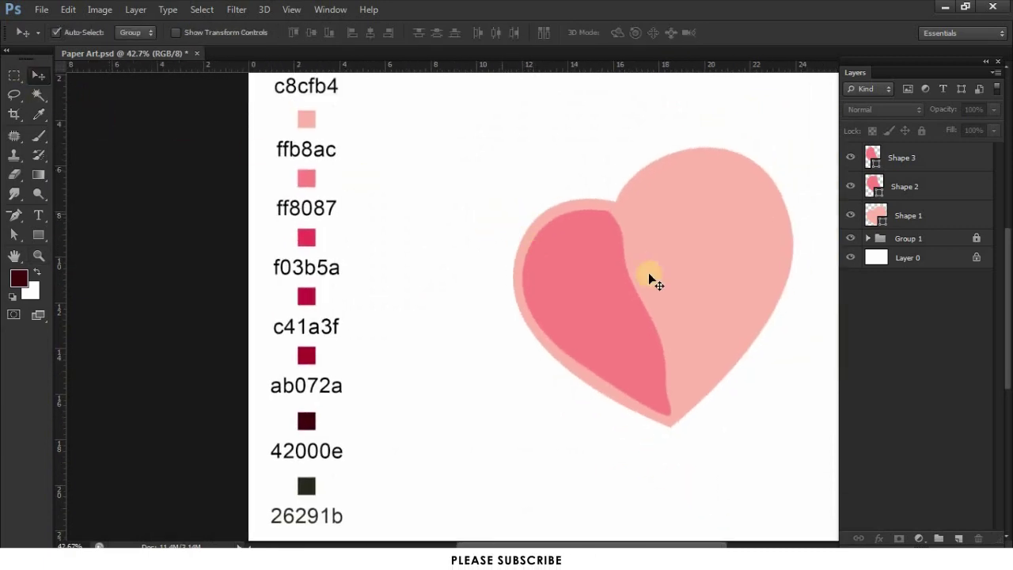
left_click(590, 280)
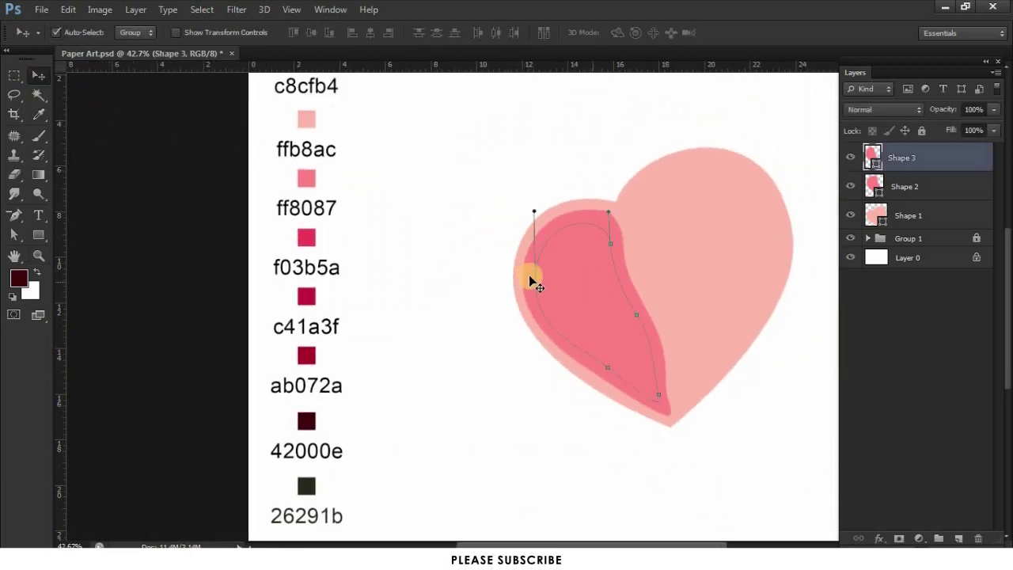
left_click(38, 113)
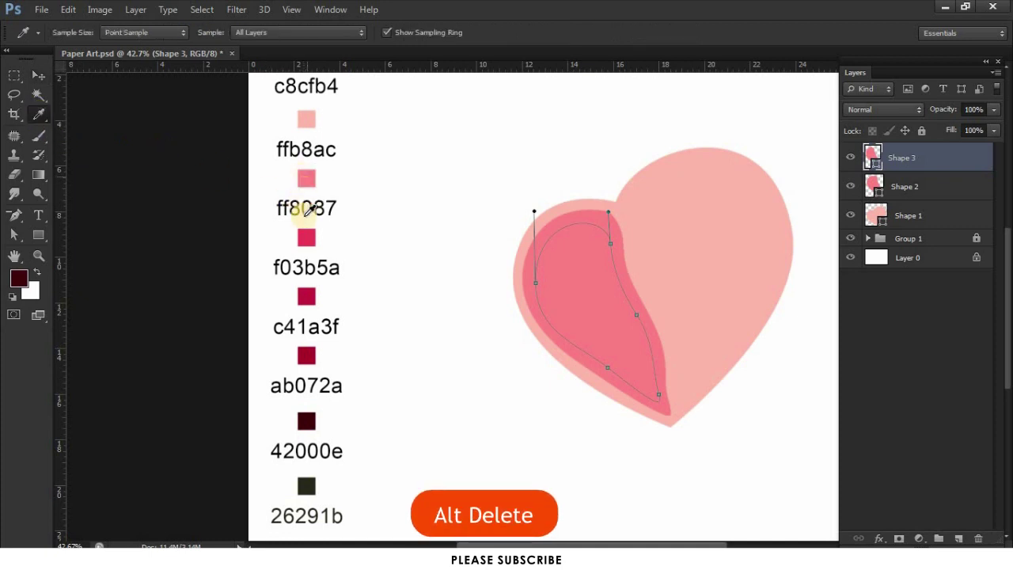
left_click(305, 231)
key("alt+Delete")
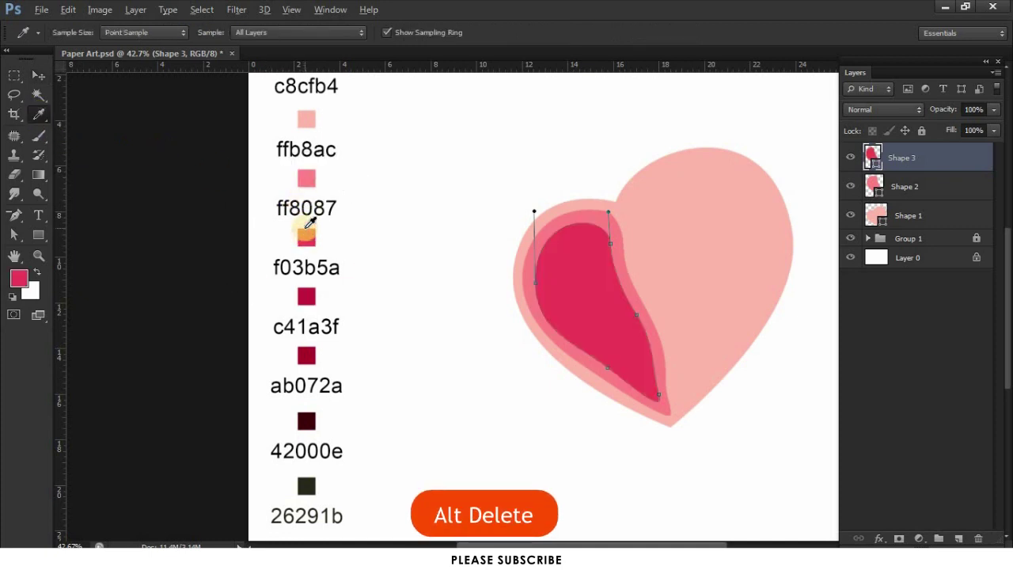
left_click(38, 75)
Step: Draw a closed oval Pen shape inside the upper part of the f03b5a shape, about 219 by 328 px
key("z")
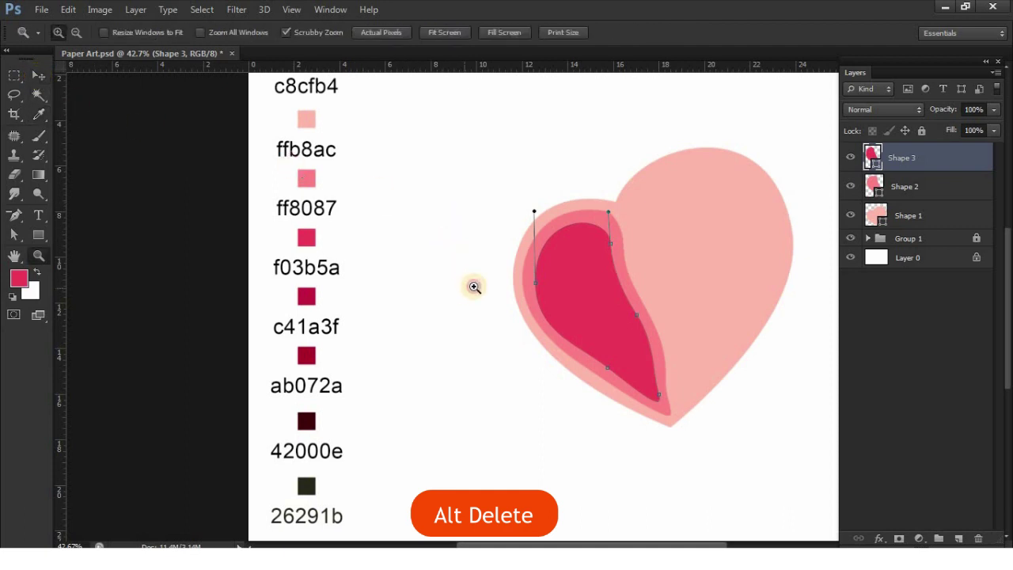
left_click_drag(474, 285, 489, 276)
left_click_drag(454, 244, 428, 238)
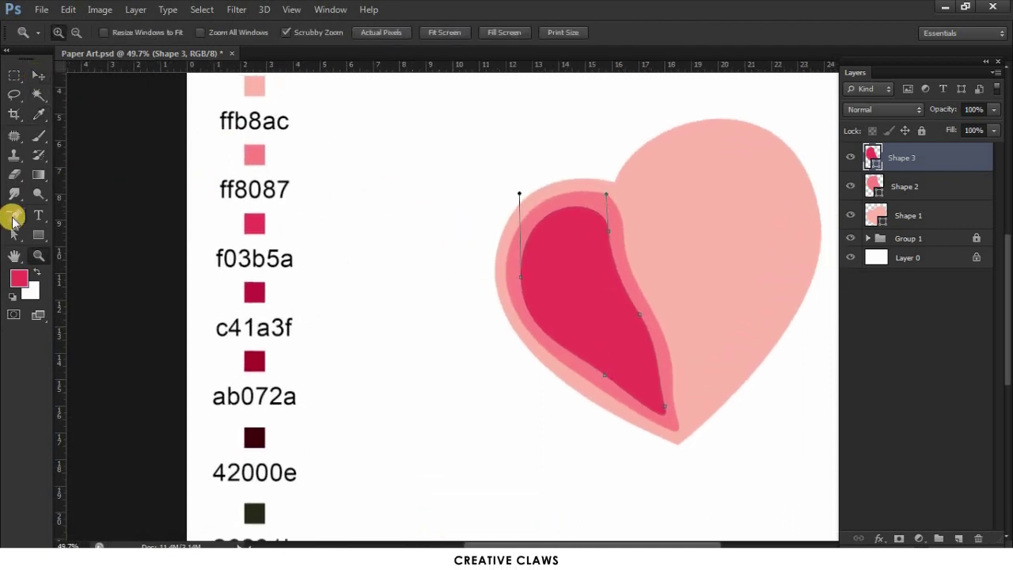
left_click_drag(13, 216, 98, 216)
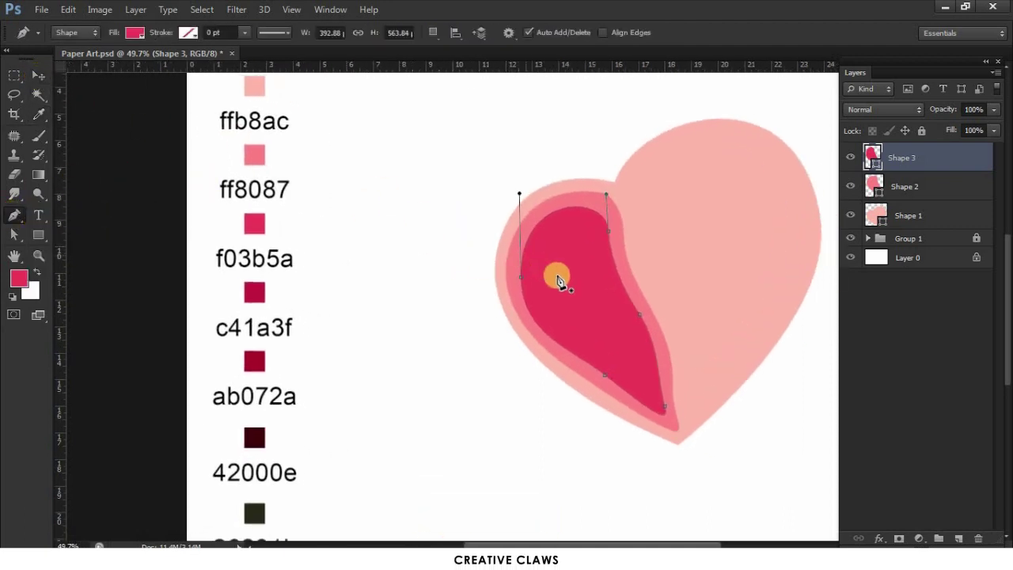
left_click(539, 276)
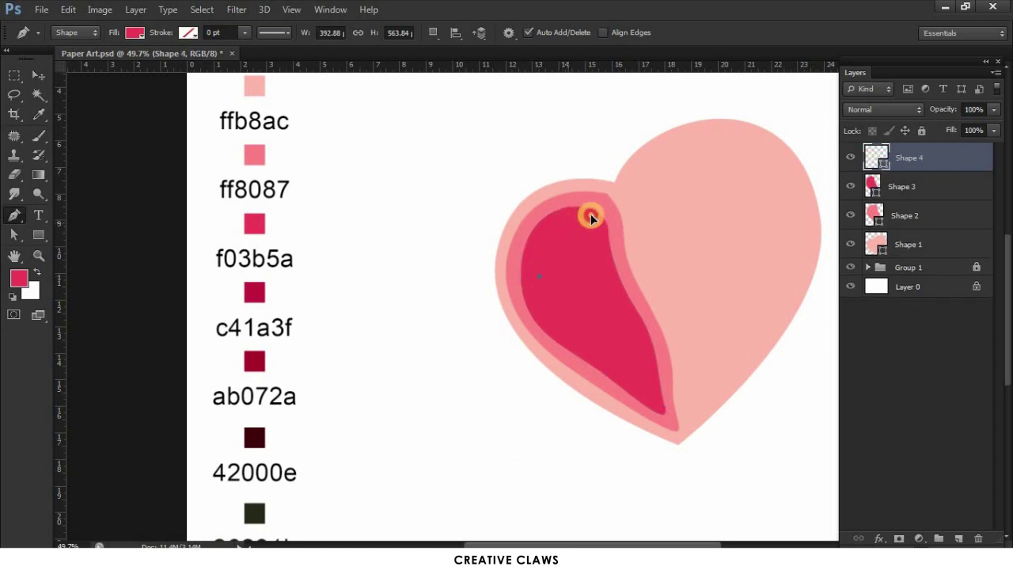
left_click_drag(614, 288, 635, 310)
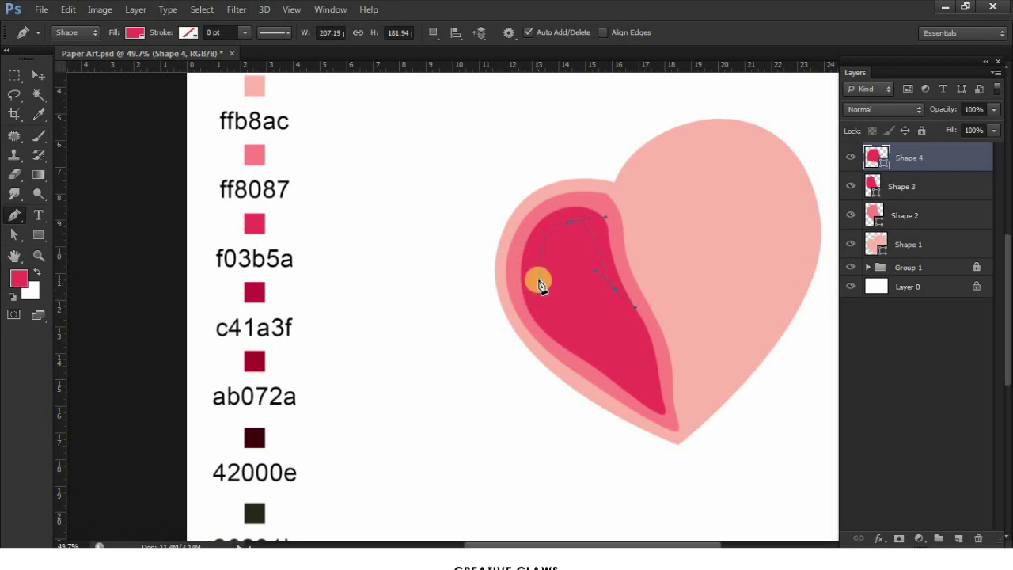
mouse_move(515, 171)
left_mouse_down()
mouse_move(509, 165)
mouse_move(513, 173)
left_mouse_up()
left_click(539, 278, "alt")
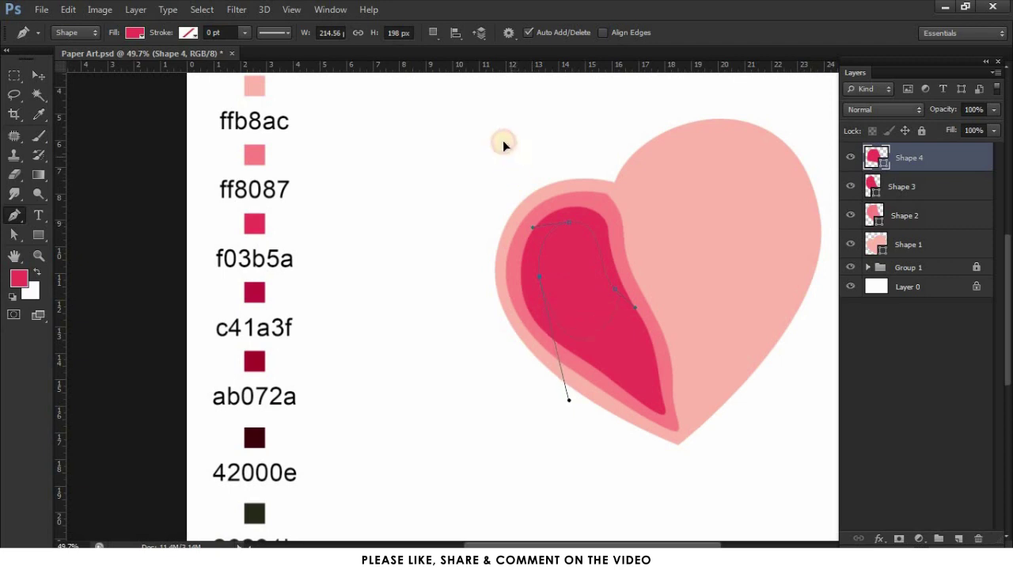
left_click_drag(503, 148, 503, 149)
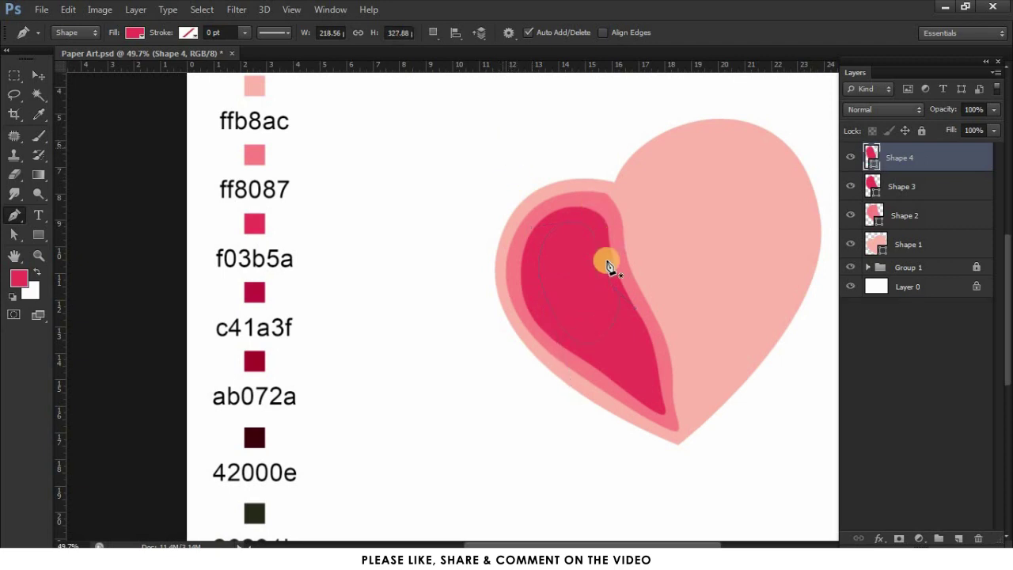
Step: Move the oval's right-side anchor inward and adjust its curve handles, narrowing the shape to about 182 by 329 px
left_click(14, 234)
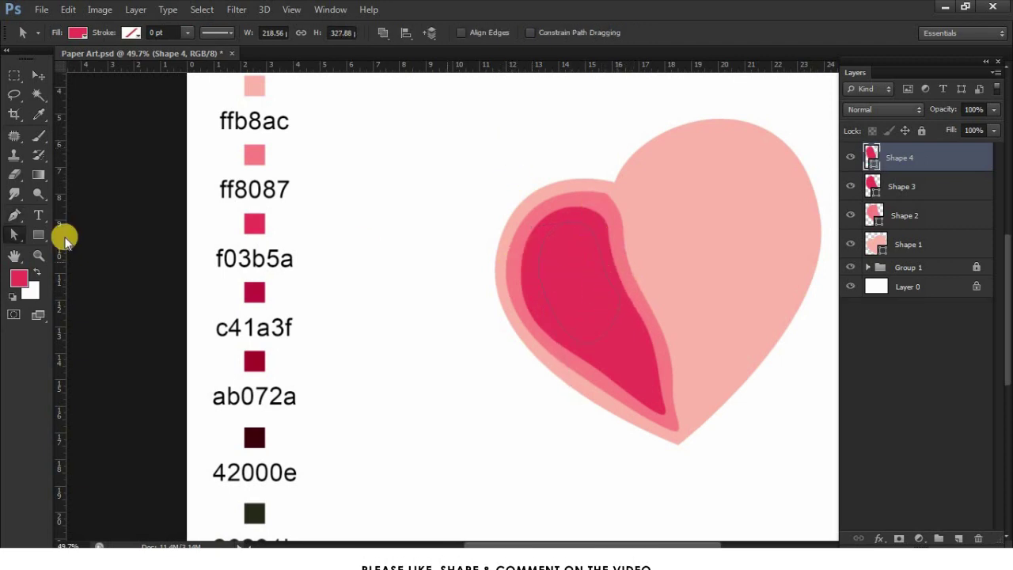
left_click(604, 289)
left_click_drag(623, 306, 601, 315)
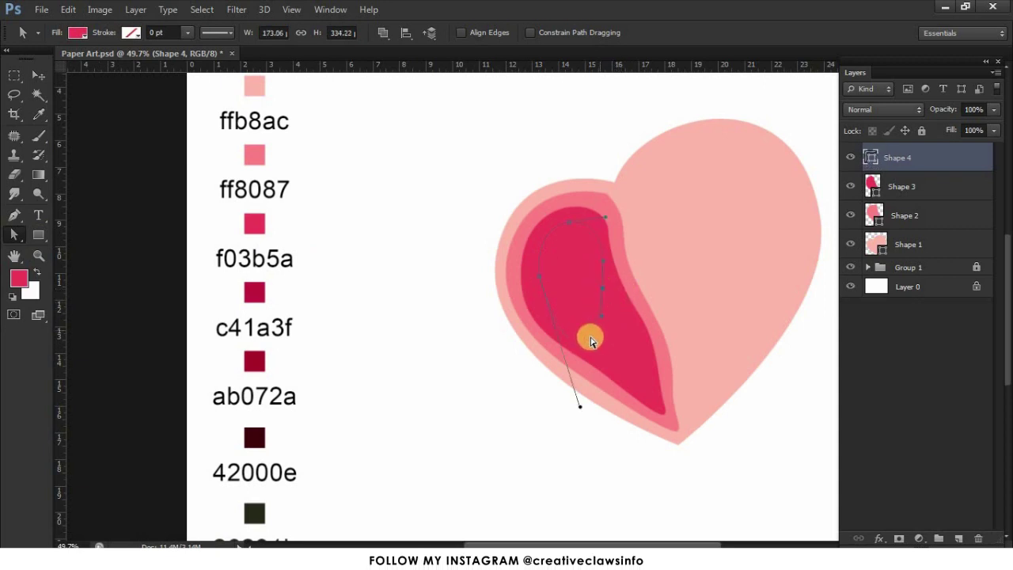
left_click(539, 275)
left_click_drag(533, 228, 521, 227)
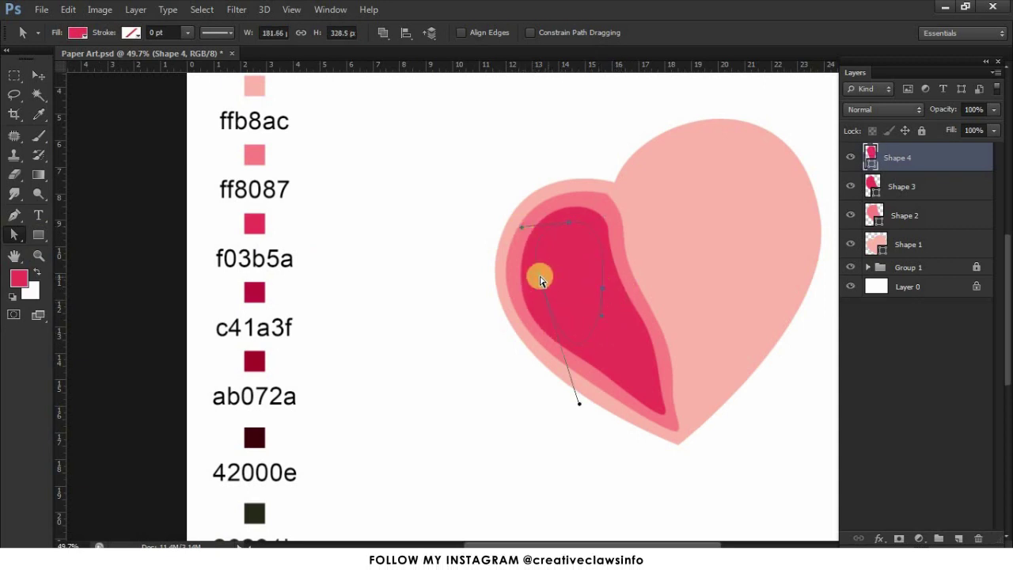
Step: Add an anchor on the oval's lower-left edge and reposition the side anchors and handles, enlarging the shape to about 226 by 365 px
left_click_drag(14, 214, 87, 237)
left_click(559, 324)
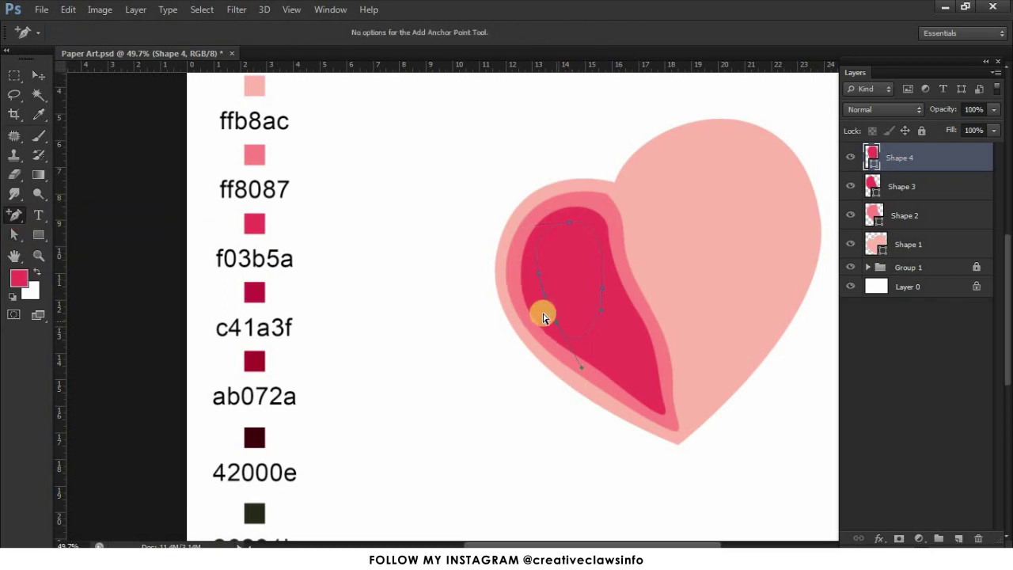
left_click(15, 235)
left_click_drag(539, 275, 531, 282)
mouse_move(557, 322)
left_mouse_down()
mouse_move(561, 315)
mouse_move(567, 330)
left_mouse_up()
left_click_drag(603, 288, 607, 294)
left_click_drag(605, 269, 599, 268)
left_click_drag(591, 376, 607, 392)
left_click_drag(567, 335, 618, 322)
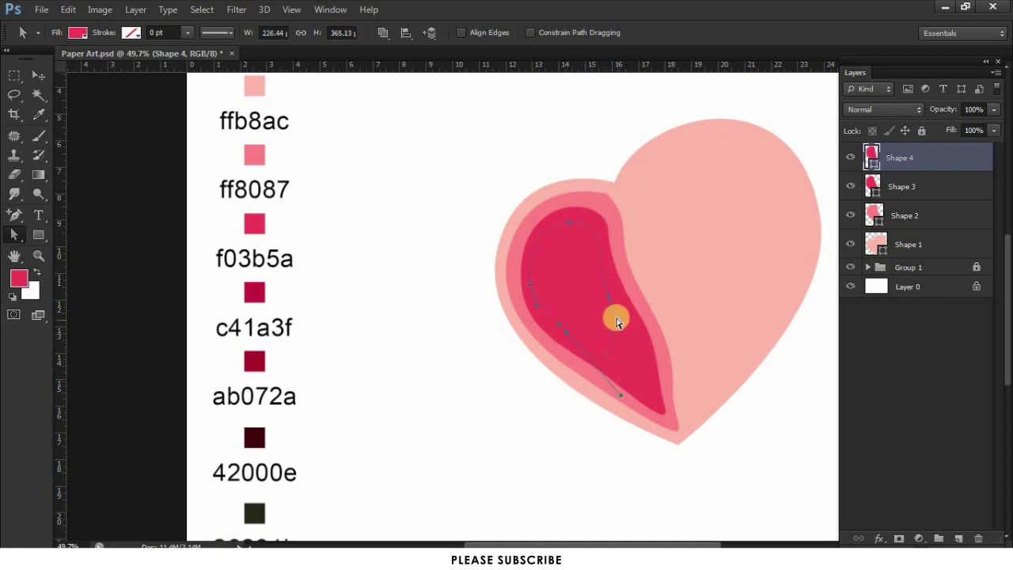
Step: Refine the shape's top and right curves to about 240 by 369 px and shift it slightly up and to the right
left_click_drag(581, 226, 608, 223)
left_click_drag(609, 267, 591, 267)
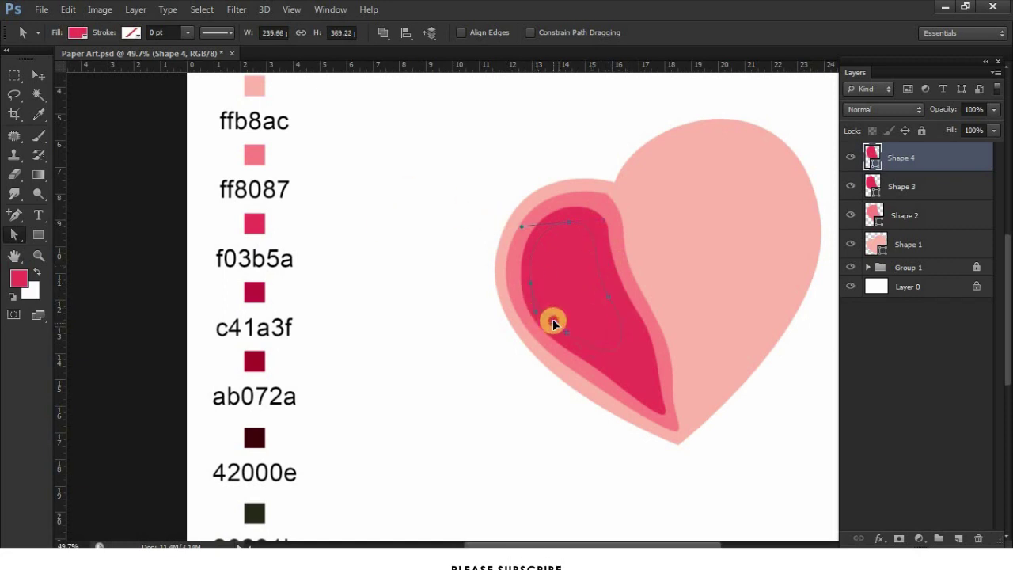
left_click_drag(553, 321, 552, 321)
left_click(38, 76)
mouse_move(534, 275)
left_mouse_down()
mouse_move(537, 287)
mouse_move(535, 279)
left_mouse_up()
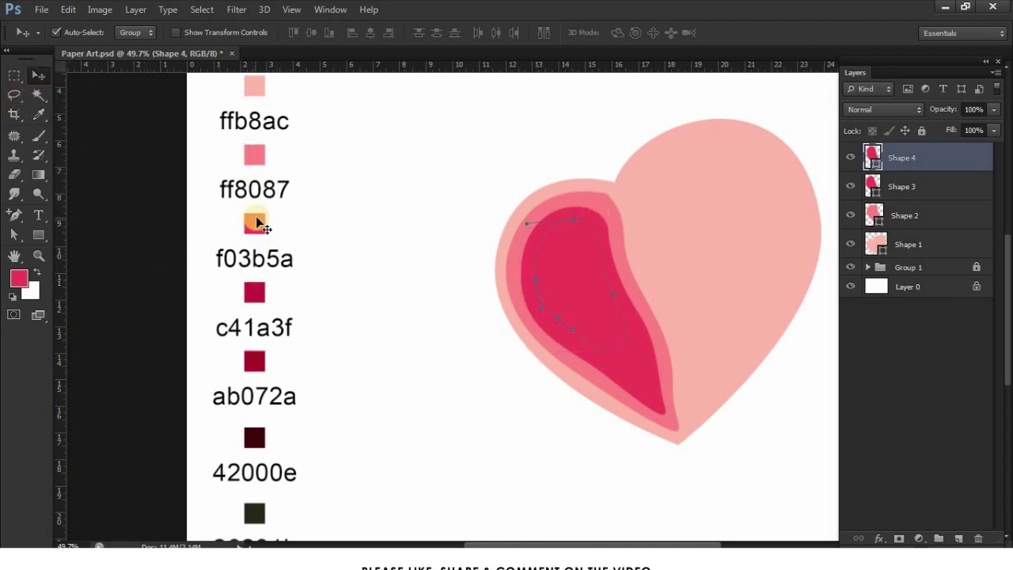
Step: Sample the c41a3f swatch from the palette, fill the innermost shape with it and deselect the shape
left_click(39, 114)
left_click(259, 294)
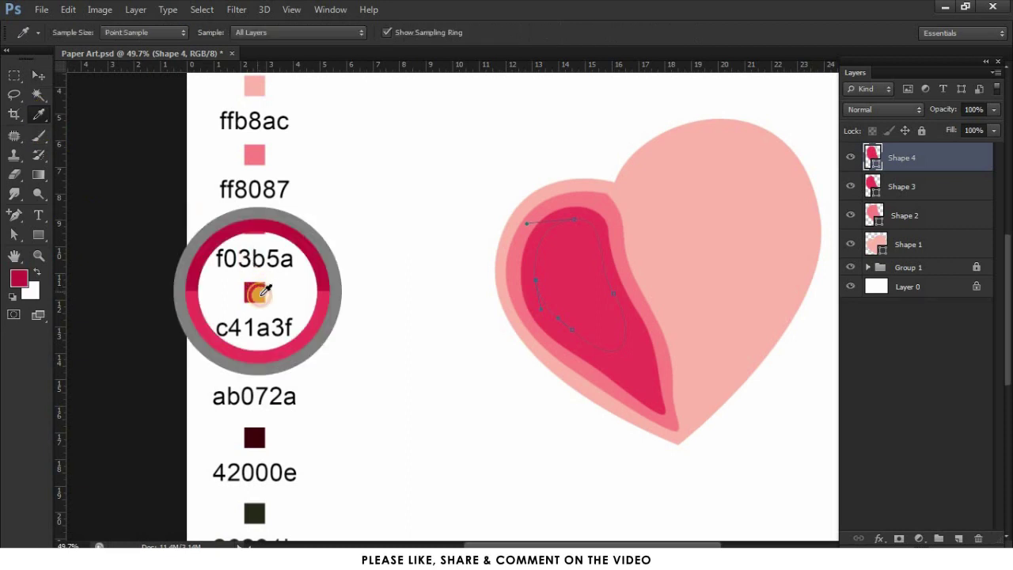
key("alt+Delete")
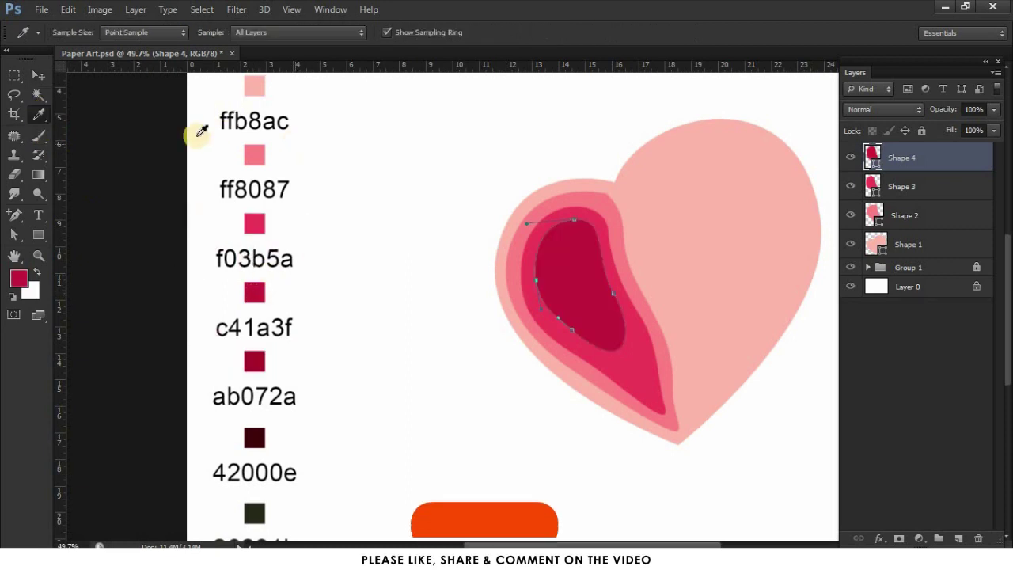
left_click(37, 77)
left_click(377, 229)
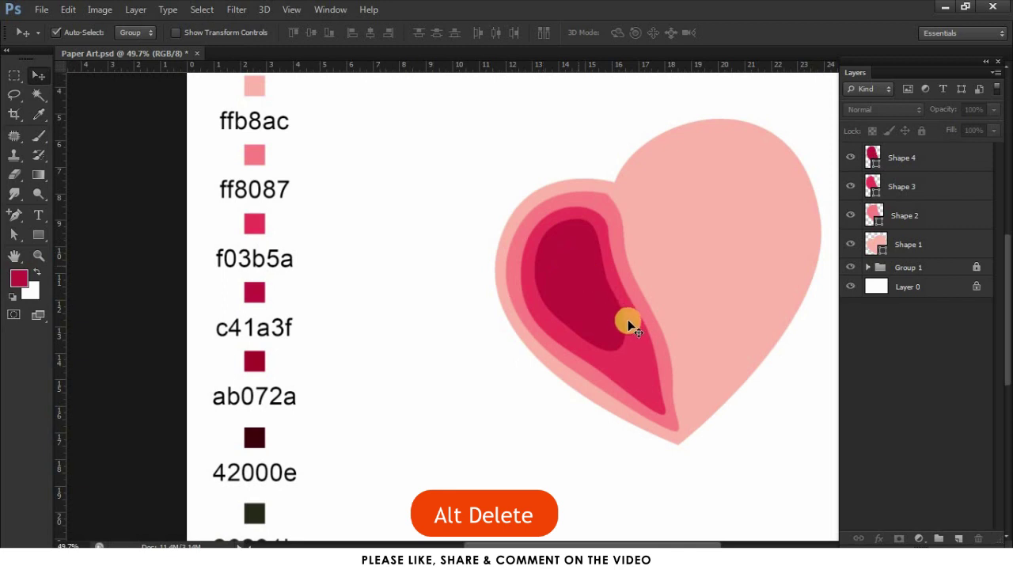
Step: Draw a narrow black Pen tool shape beside the lower end of the innermost c41a3f shape and stretch it to about 113 by 247 px
left_click(14, 215)
left_click(33, 216)
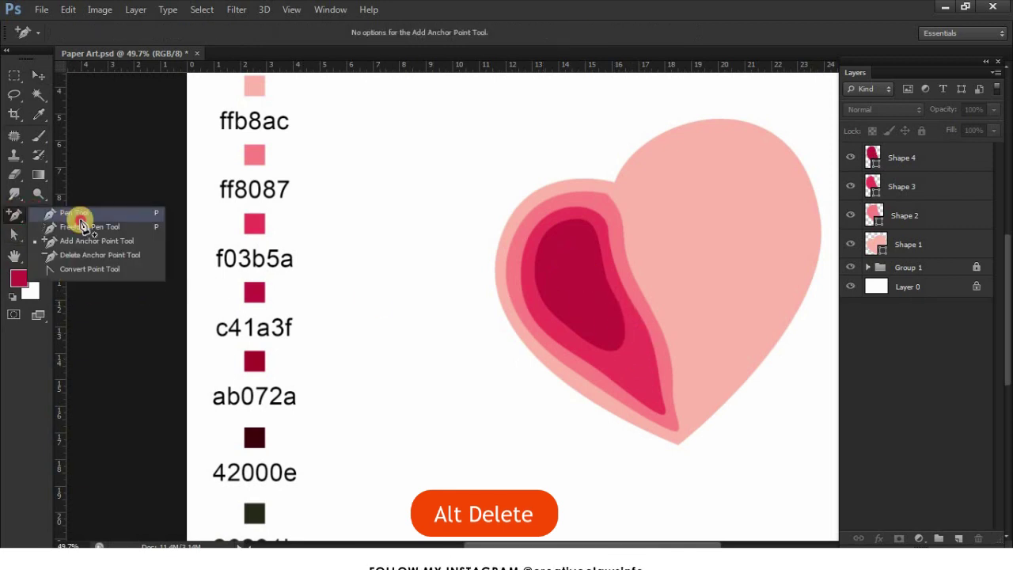
left_click(87, 211)
left_click(636, 345)
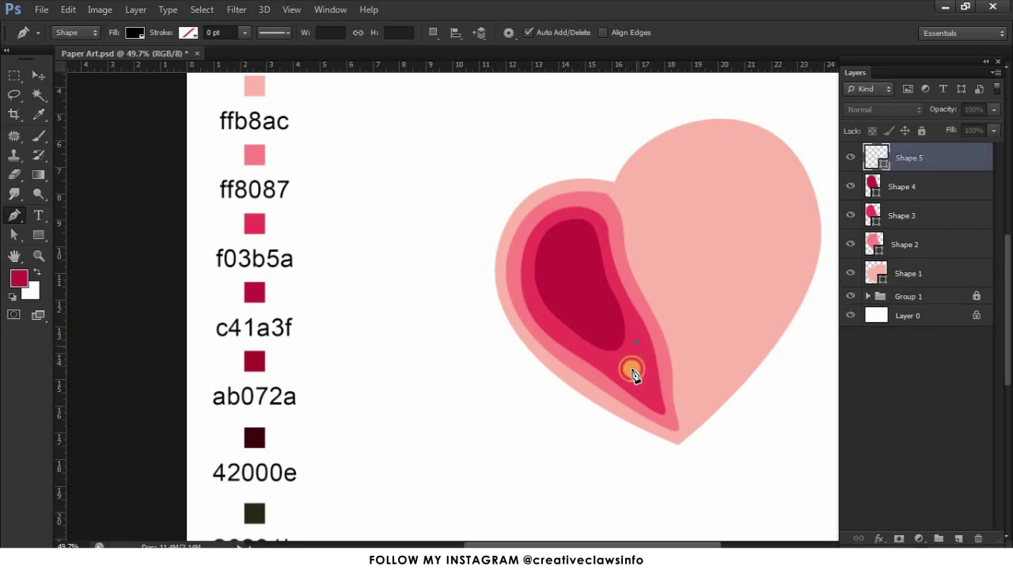
left_click(637, 388)
left_click_drag(642, 401, 653, 402)
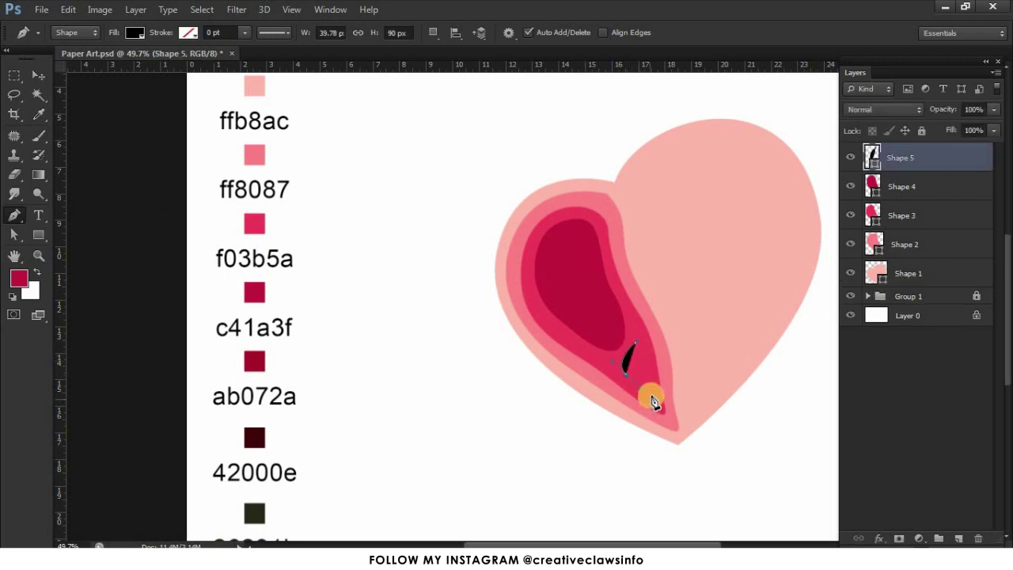
left_click_drag(645, 354, 631, 370)
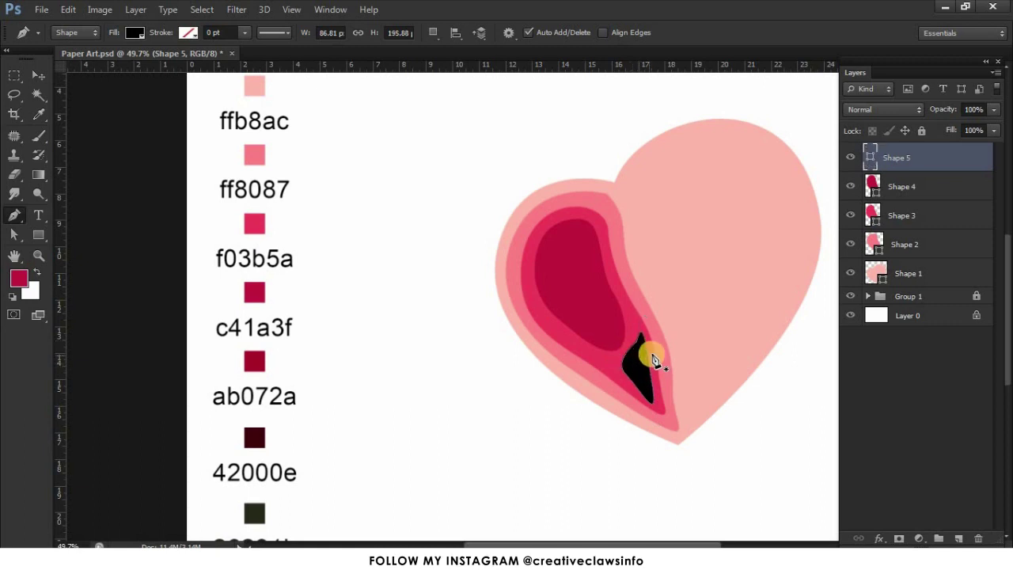
key("a")
left_click_drag(634, 341, 634, 297)
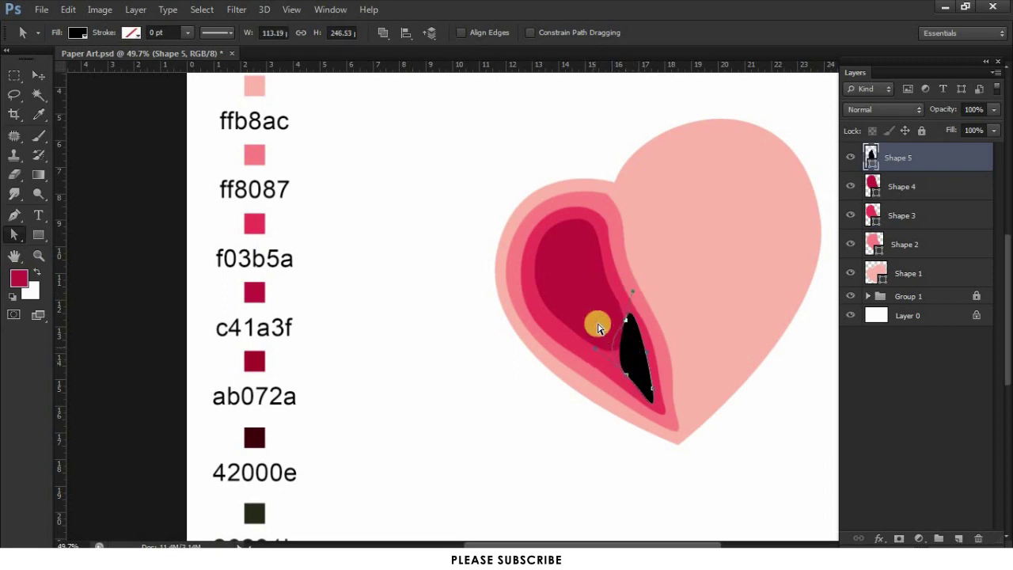
Step: Select the large innermost c41a3f shape and scale it down slightly with Free Transform
left_click(597, 312)
left_click(635, 387)
left_click(610, 331)
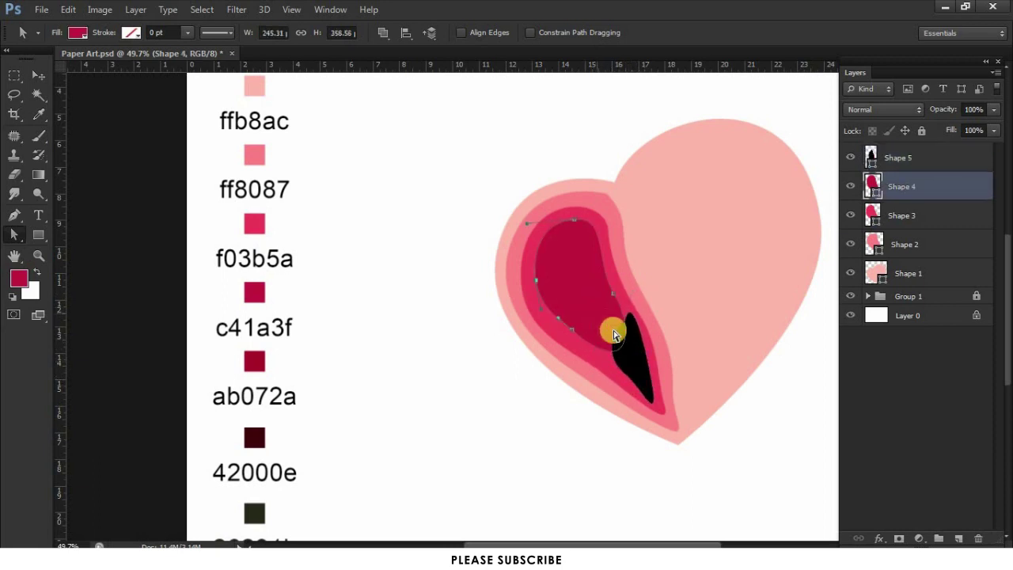
left_click(38, 77)
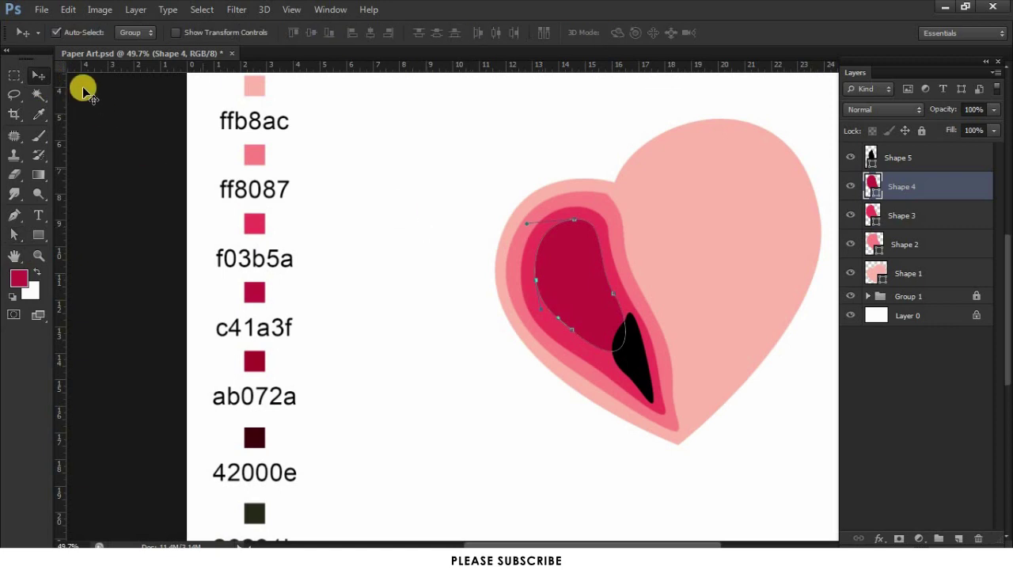
left_click(569, 248)
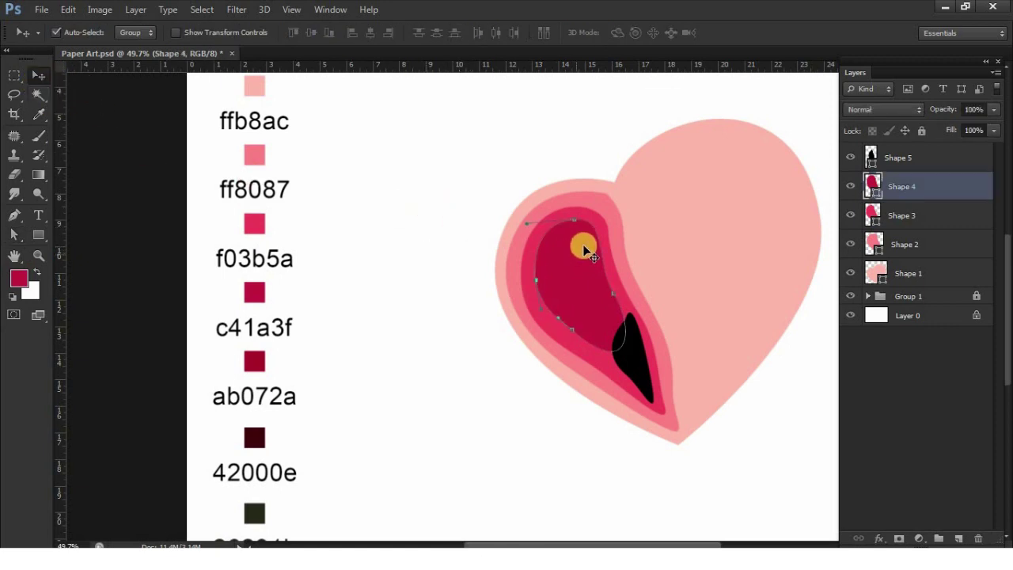
key("ctrl+t")
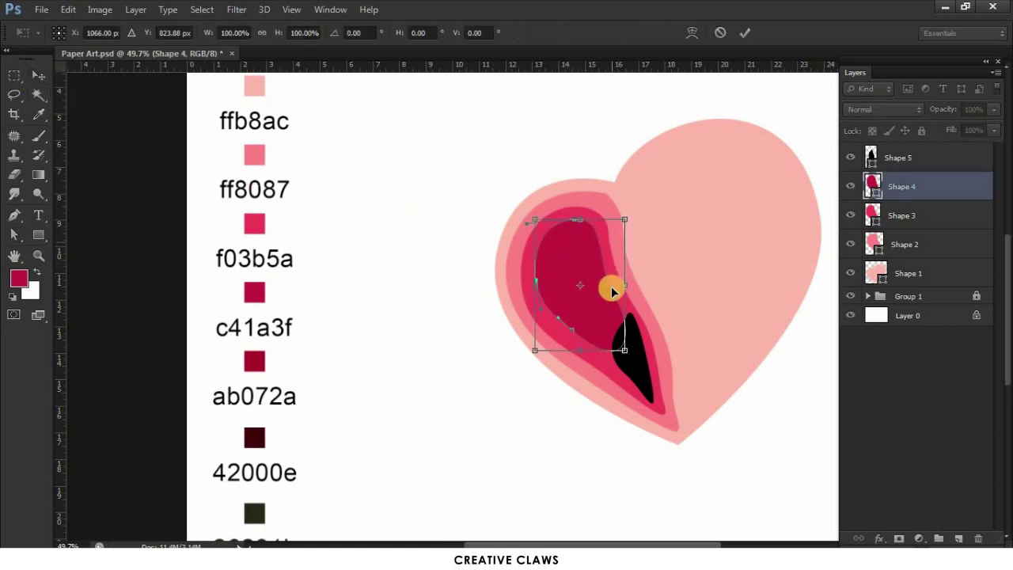
left_click_drag(623, 343, 614, 337)
key("Return")
Step: Reshape the lower end and side curves of the large c41a3f shape to about 227 by 351 px
key("z")
left_click_drag(590, 261, 623, 260)
key("a")
left_click_drag(557, 341, 618, 368)
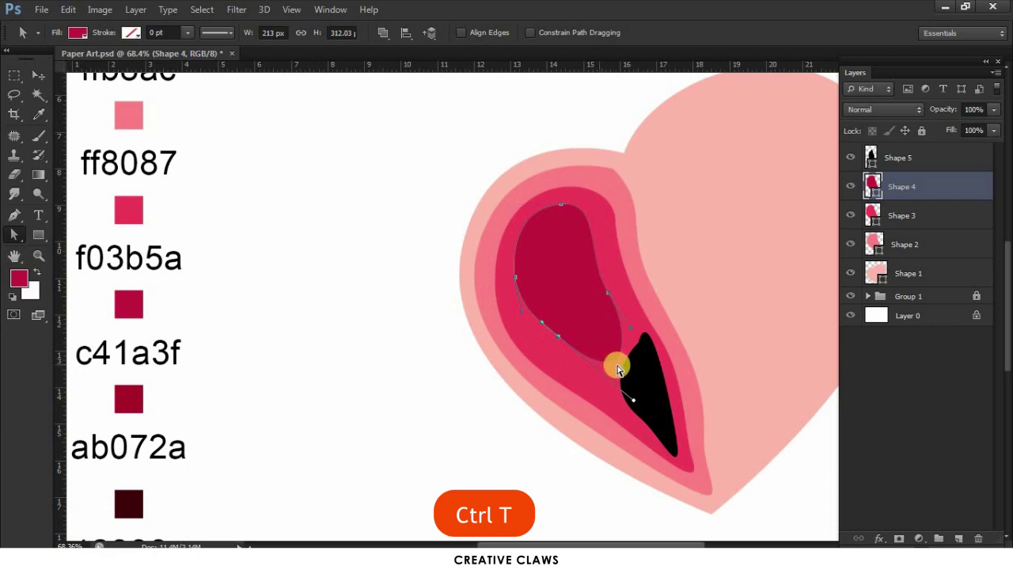
left_click_drag(633, 402, 612, 290)
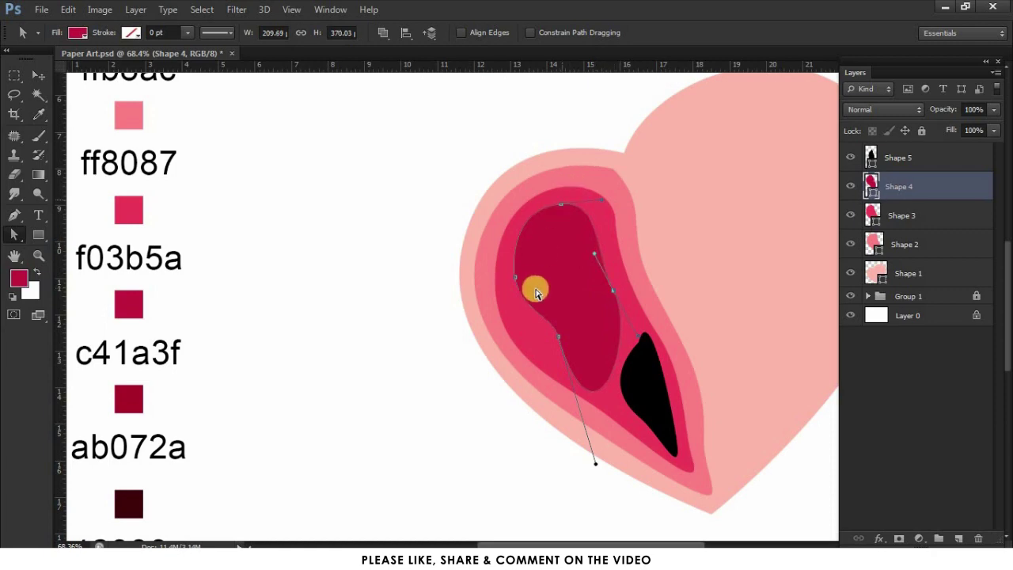
left_click(512, 271)
left_click_drag(511, 272, 510, 271)
left_click(558, 338)
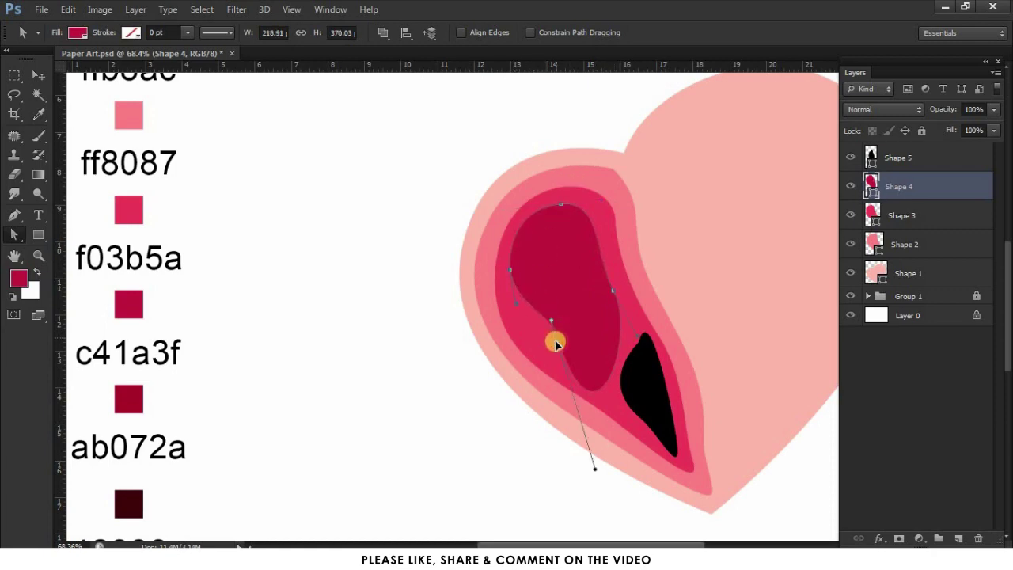
left_click_drag(596, 465, 590, 442)
left_click_drag(614, 290, 619, 292)
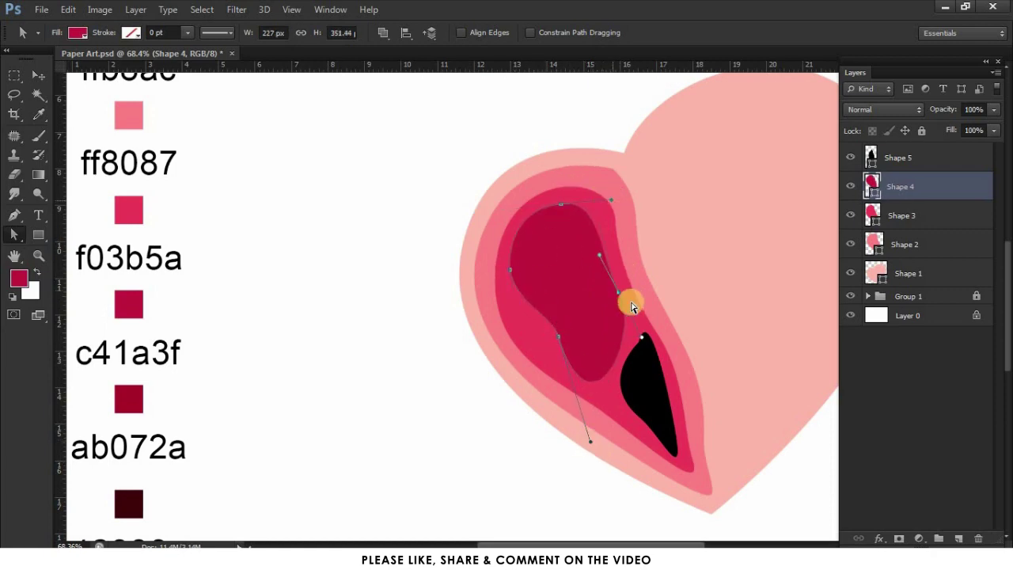
Step: Reshape the small black shape by adjusting its lower tip, left edge and top curve to follow the surrounding band
left_click(638, 400)
left_click_drag(597, 386, 588, 385)
left_click(658, 438)
left_click_drag(690, 483, 690, 481)
left_click_drag(678, 436, 681, 434)
left_click_drag(693, 481, 680, 443)
left_click_drag(640, 417, 636, 422)
left_click(639, 342)
left_click_drag(672, 328, 671, 329)
left_click_drag(639, 342, 636, 351)
left_click(716, 341)
Step: Reposition the small black shape, fill it with the current c41a3f foreground colour and deselect it
left_click(37, 77)
scroll(452, 190, "down", 1)
key("a")
left_click(583, 355)
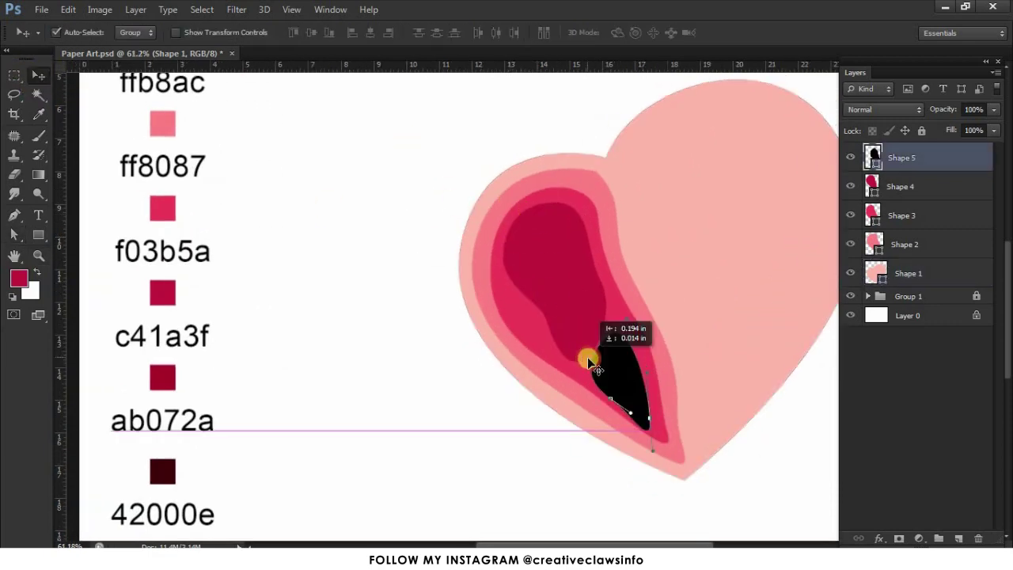
left_click(39, 113)
key("alt+Delete")
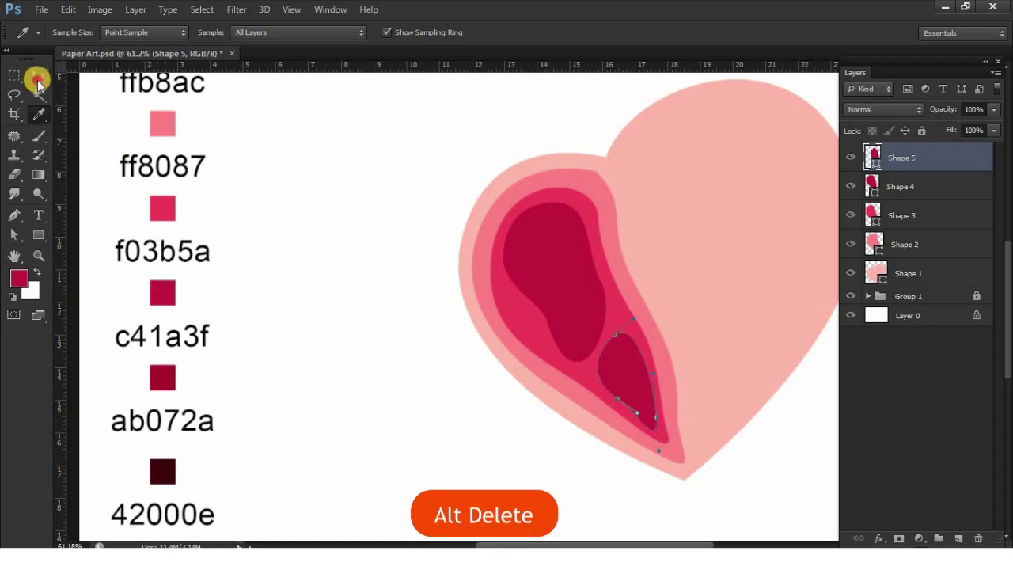
left_click(37, 77)
left_click(372, 206)
Step: Smooth the left side of the large c41a3f shape and fill out its upper curve by moving its anchors and handles
key("ctrl+space")
left_click_drag(540, 274, 558, 271)
key("a")
left_click(557, 277)
left_click_drag(547, 328, 528, 346)
left_click_drag(649, 339, 604, 347)
left_click_drag(552, 178, 549, 183)
left_click_drag(479, 187, 544, 182)
left_click_drag(491, 257, 495, 264)
Step: Refine the large shape's right curve and add an anchor at its lower end, bringing it to about 199 by 357 px
left_click(527, 346)
left_click_drag(621, 283, 612, 270)
left_click_drag(625, 223, 601, 211)
left_click_drag(625, 337, 626, 339)
key("p")
left_click(593, 385)
key("a")
left_click_drag(594, 383, 599, 389)
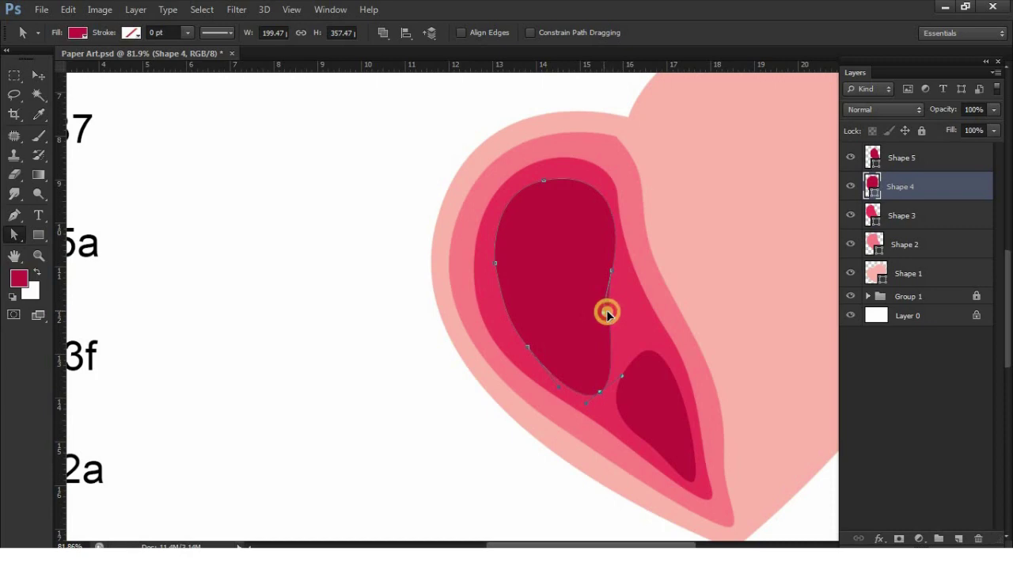
Step: Raise the small c41a3f shape's top anchor and adjust its curve handles, reshaping it to about 129 by 288 px
left_click(652, 375)
left_click(630, 312)
left_click_drag(586, 400, 595, 380)
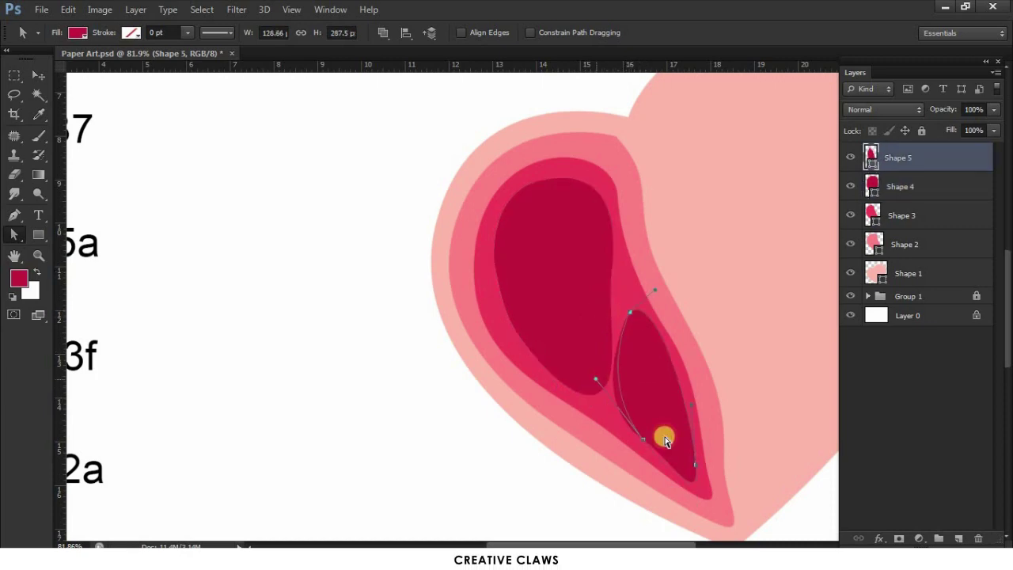
left_click_drag(631, 315, 630, 318)
left_click_drag(654, 296, 649, 304)
left_click_drag(629, 319, 630, 318)
Step: Add an anchor on the small shape's left edge, pull it into a lower-left corner and reshape the lower edge
key("p")
left_click(619, 389)
key("a")
left_click_drag(619, 388, 618, 404)
left_click_drag(613, 361, 627, 359)
left_click_drag(643, 439, 690, 450)
left_click_drag(696, 499, 694, 477)
left_click_drag(651, 444, 655, 432)
left_click_drag(618, 403, 609, 408)
left_click_drag(617, 363, 628, 324)
Step: Adjust the small shape's corners with the Convert Point tool, then refine its tips to about 143 by 285 px
left_click_drag(13, 216, 77, 270)
left_click_drag(611, 330, 611, 329)
left_click(655, 433)
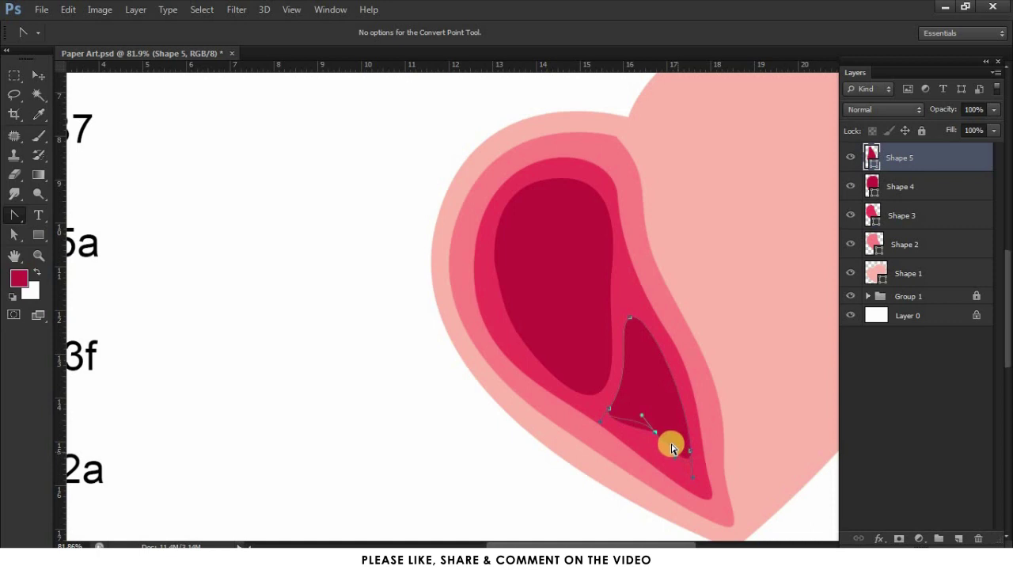
key("a")
left_click_drag(652, 440, 693, 461)
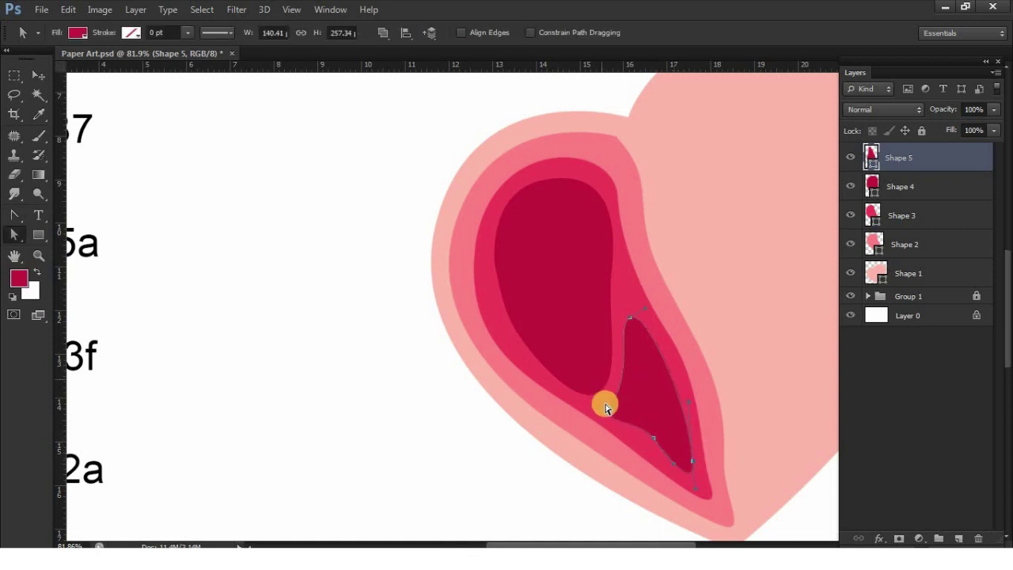
left_click_drag(608, 406, 610, 310)
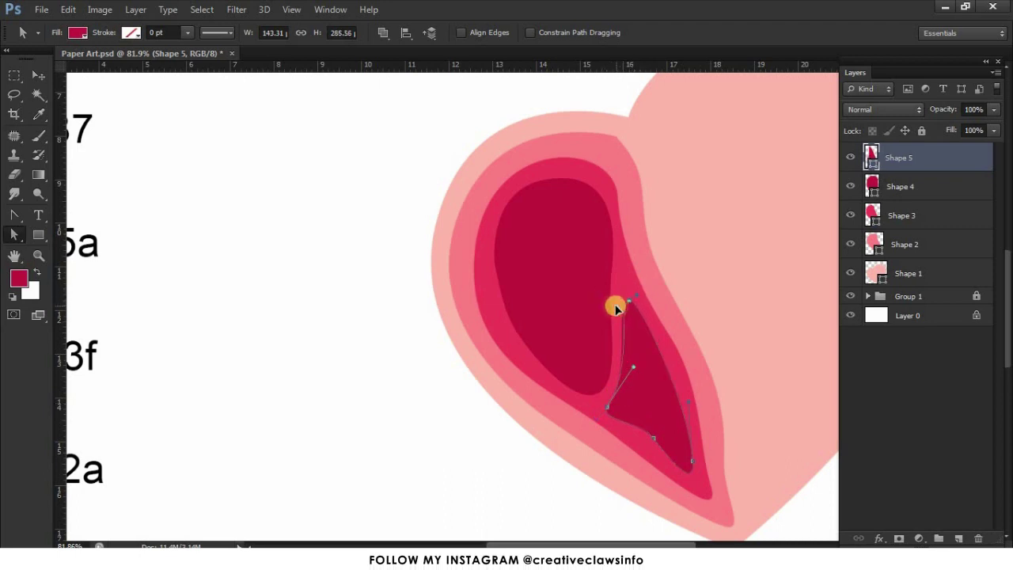
left_click_drag(609, 301, 655, 300)
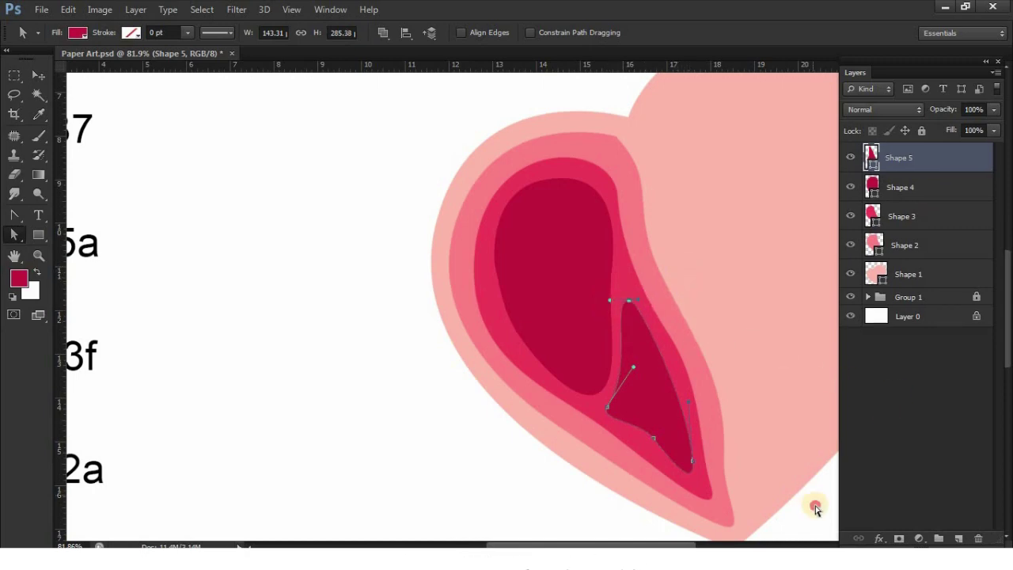
Step: Nudge the left edge of the large c41a3f shape slightly outward and deselect the shape
key("z")
left_click_drag(630, 267, 622, 230)
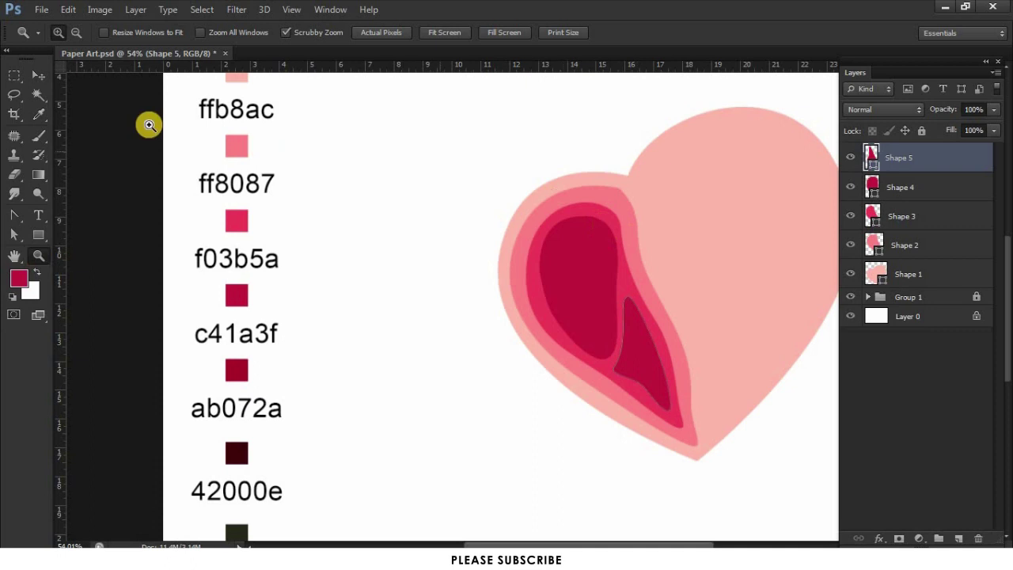
key("a")
left_click(538, 279)
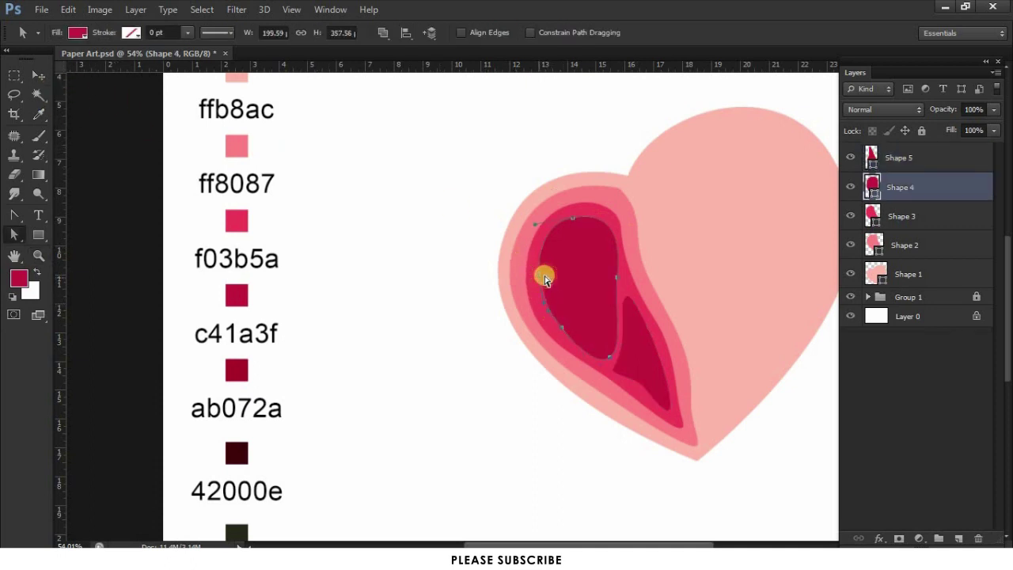
left_click(37, 75)
left_click(89, 150)
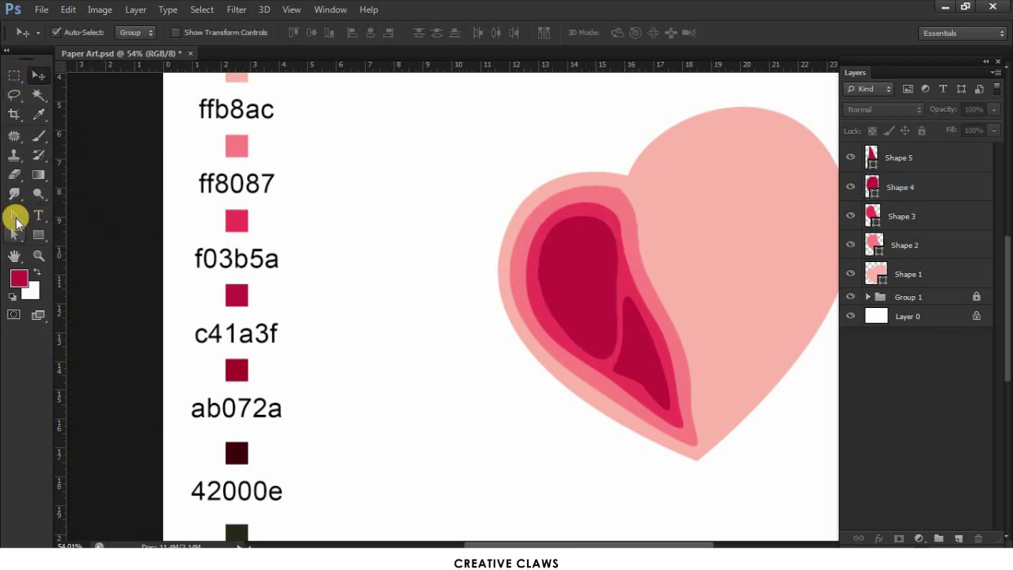
Step: Draw a teardrop about 124 by 268 px inside the large c41a3f shape with the Pen tool
left_click_drag(14, 215, 87, 212)
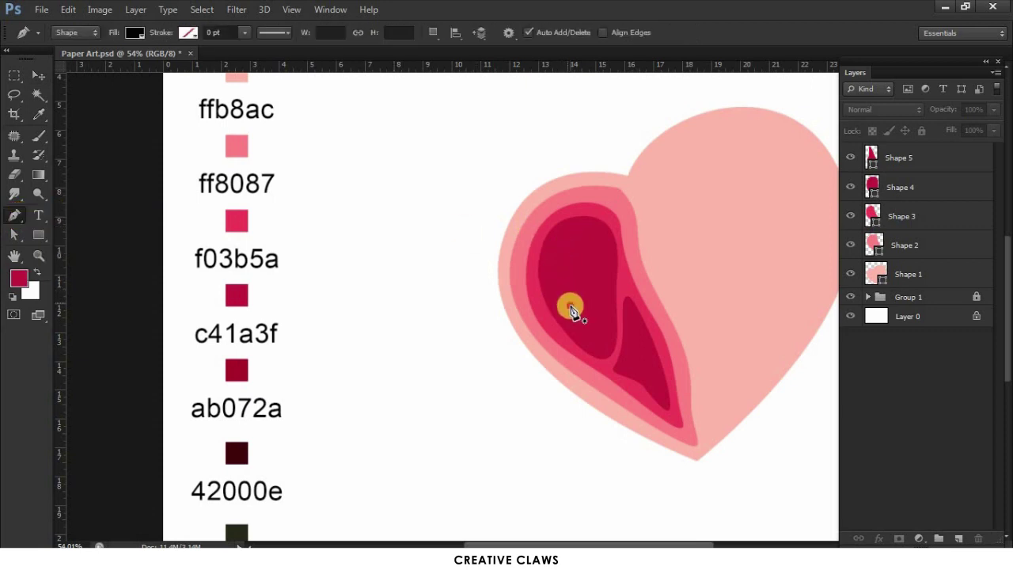
left_click(570, 306)
left_click_drag(565, 235, 599, 225)
left_click_drag(601, 295, 574, 215)
Step: Sample the ab072a swatch from the palette and fill the teardrop with it
left_click(38, 75)
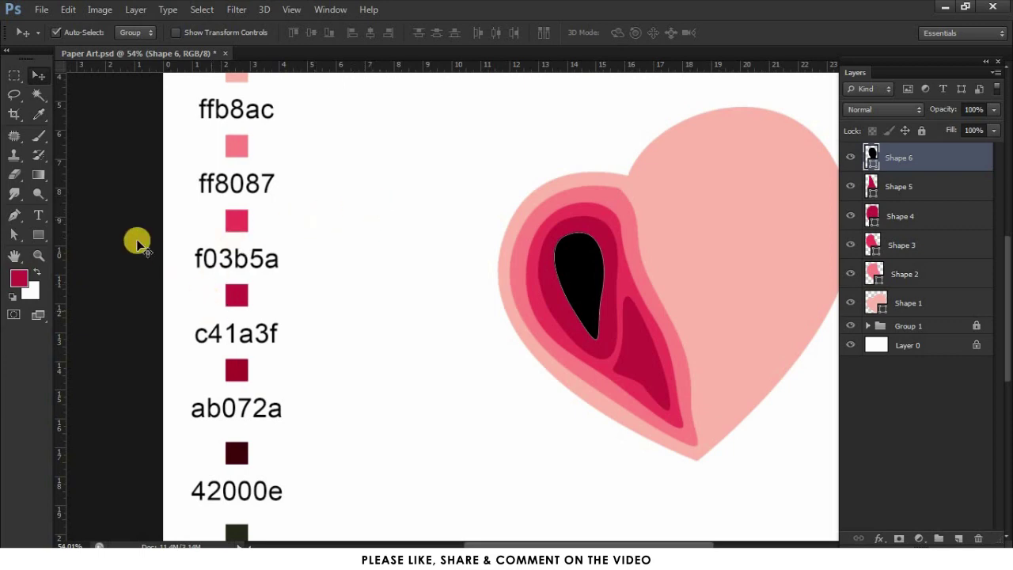
key("i")
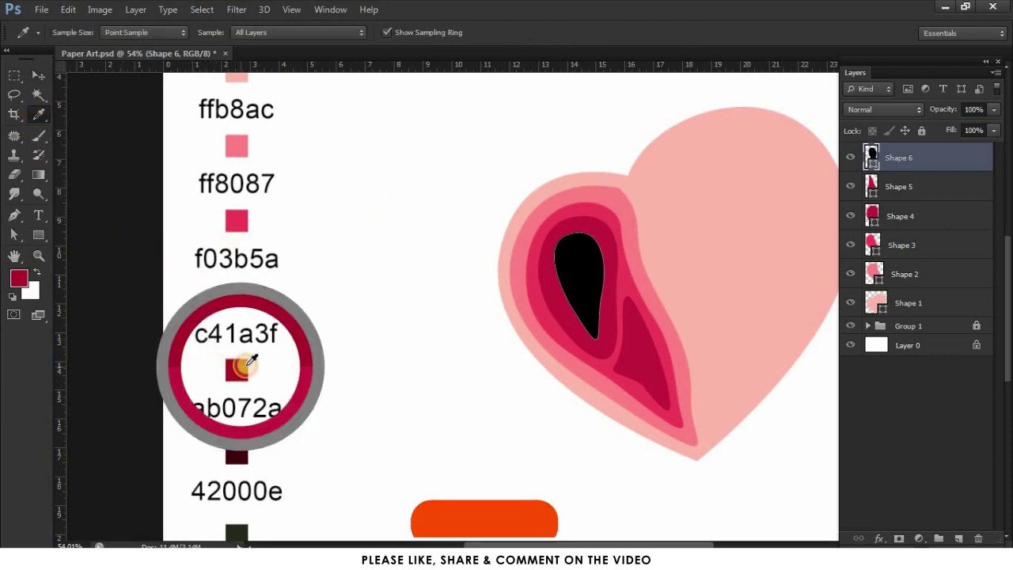
left_click(239, 369)
key("alt+Delete")
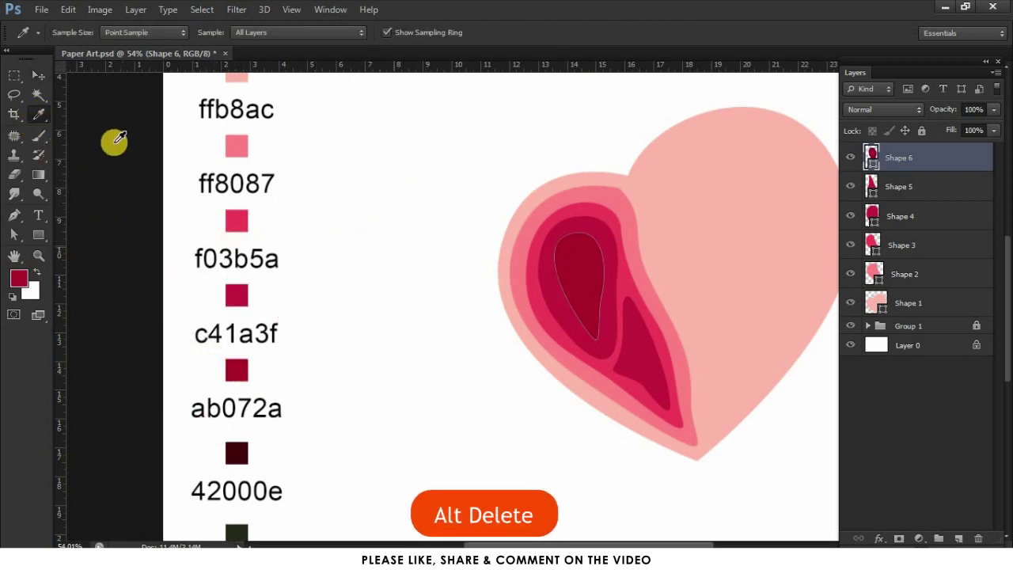
left_click(38, 75)
Step: Draw an ab072a Pen tool shape inside the small c41a3f shape, refine it to about 71 by 162 px and deselect it
left_click(14, 220)
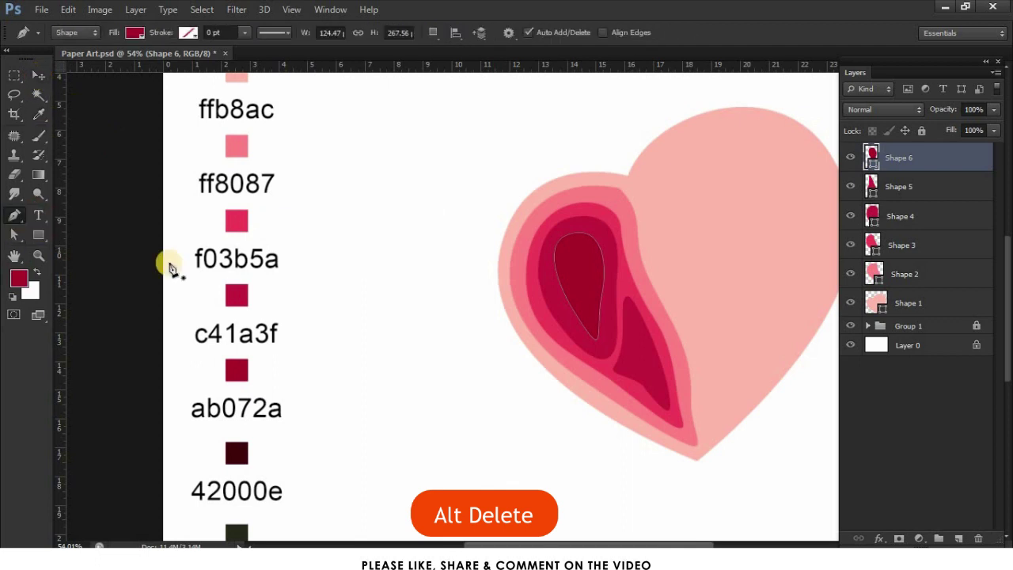
left_click(634, 326)
mouse_move(630, 365)
left_mouse_down()
mouse_move(645, 379)
mouse_move(652, 356)
mouse_move(633, 347)
left_mouse_up()
key("a")
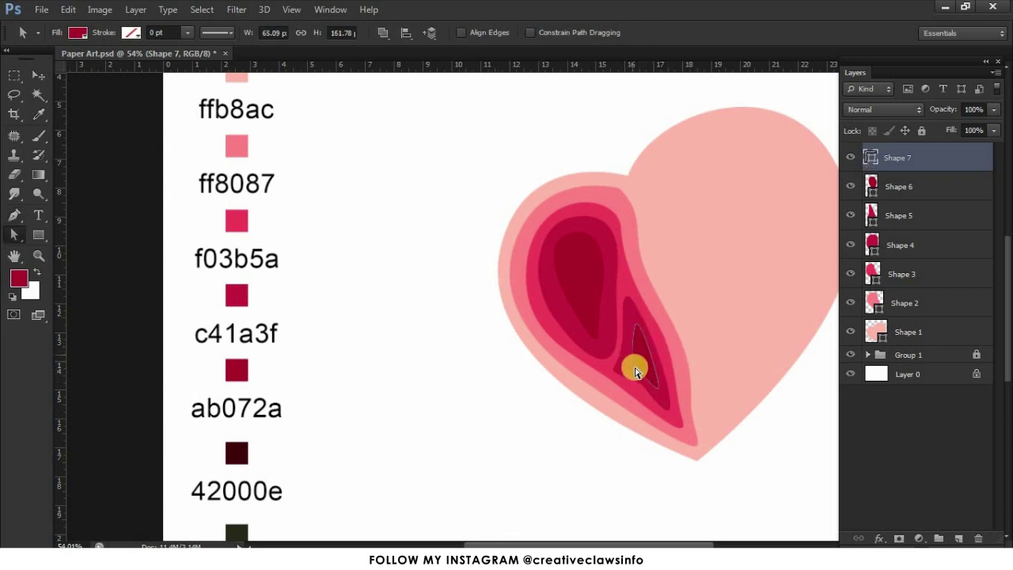
left_click_drag(623, 362, 661, 381)
left_click(602, 357)
left_click_drag(622, 361, 623, 363)
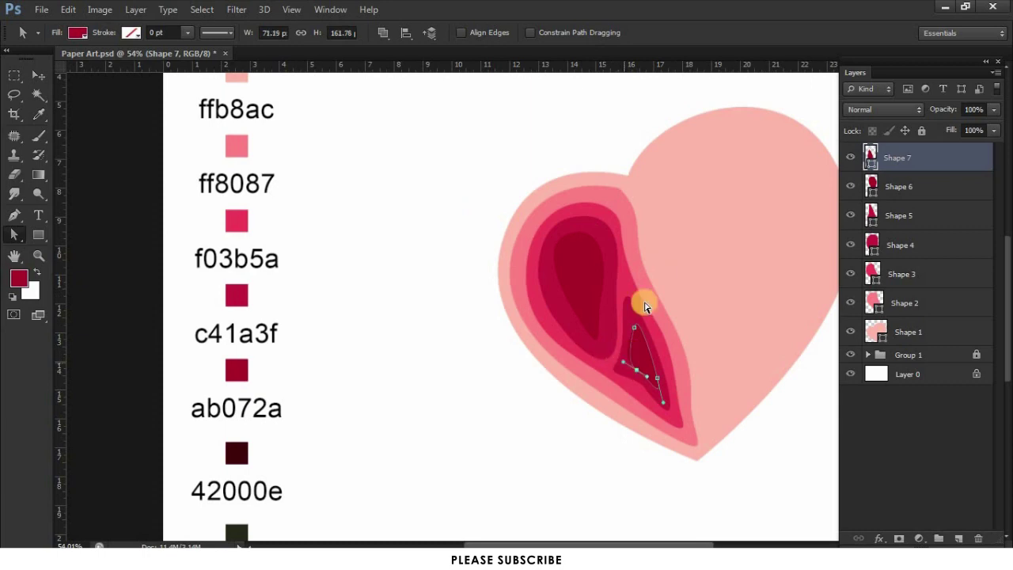
left_click(41, 81)
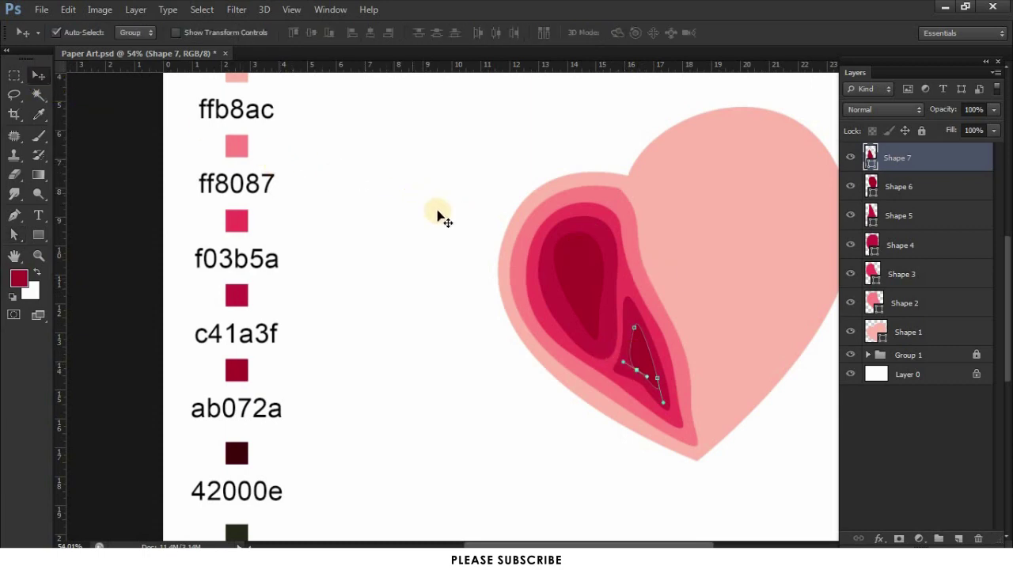
left_click(440, 216)
key("z")
left_click_drag(570, 225, 543, 238)
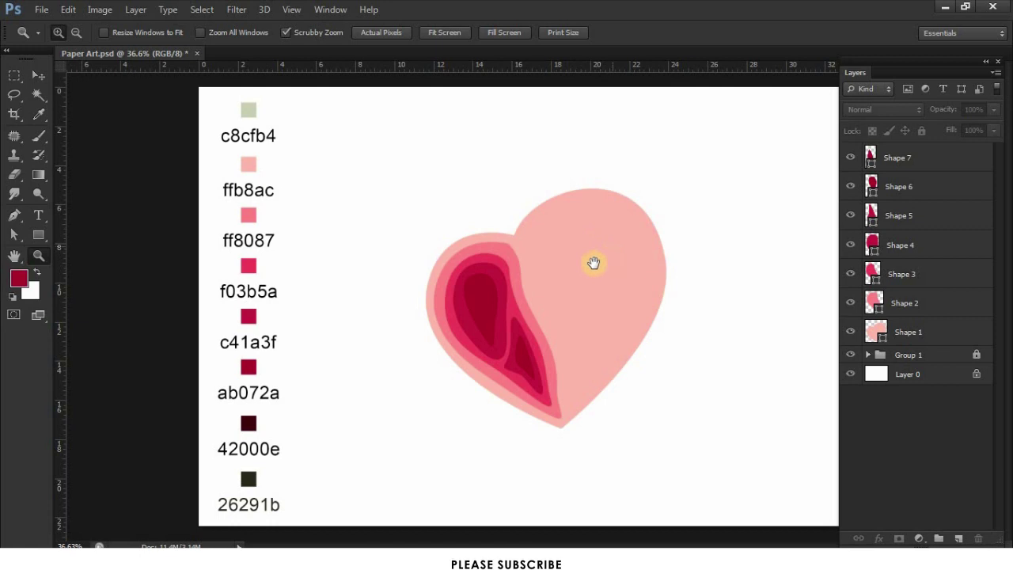
left_click_drag(614, 286, 662, 277)
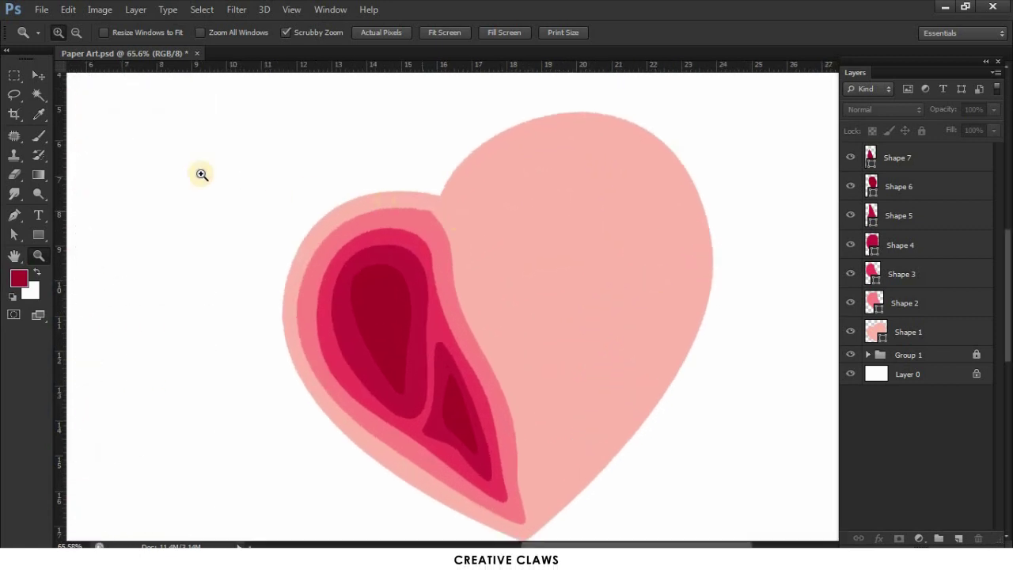
left_click(38, 75)
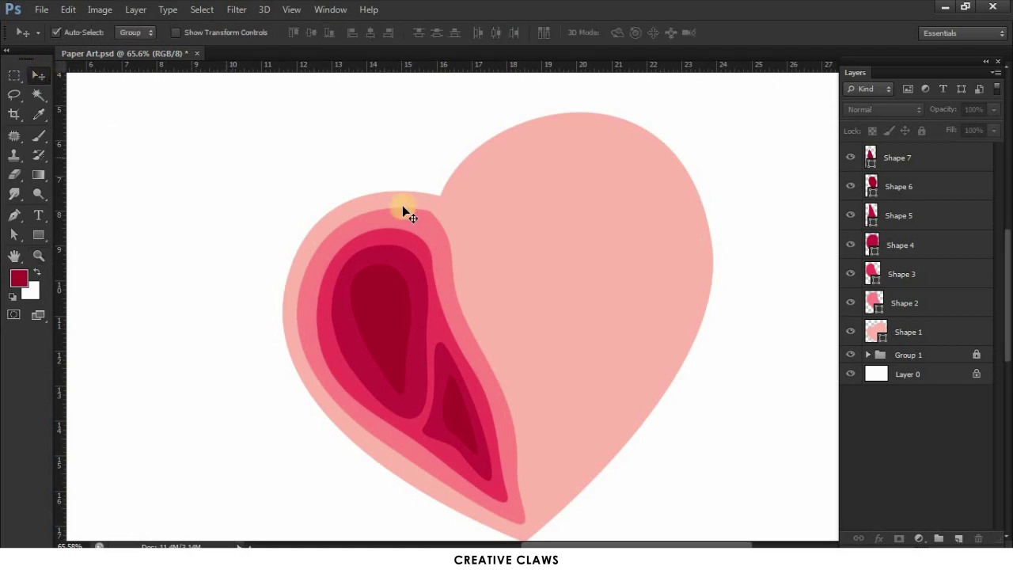
Step: Reshape the upper inner corner of the left lobe's ff8087 shape into a fuller, rounder curve
left_click(15, 218)
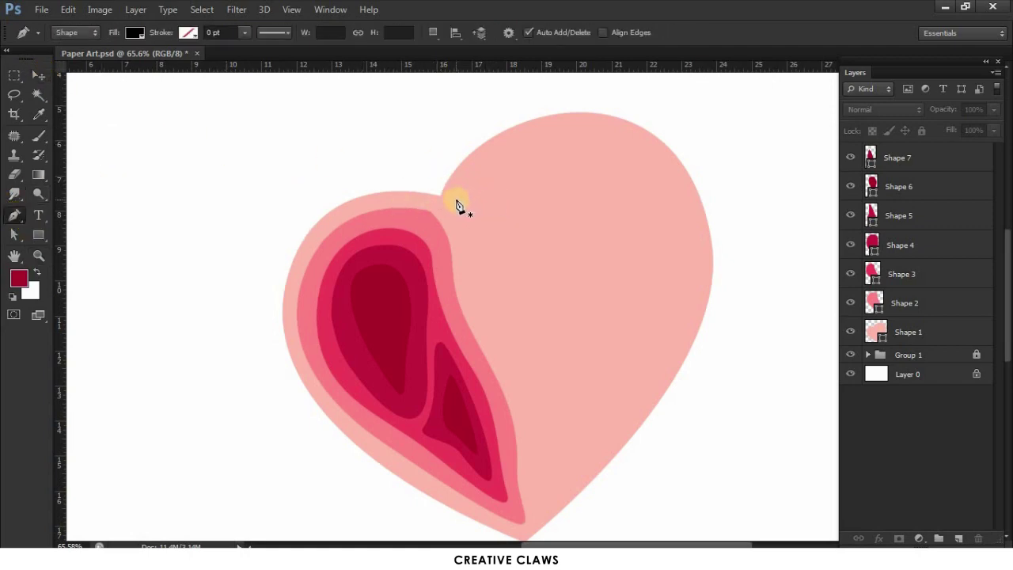
key("a")
left_click(430, 216)
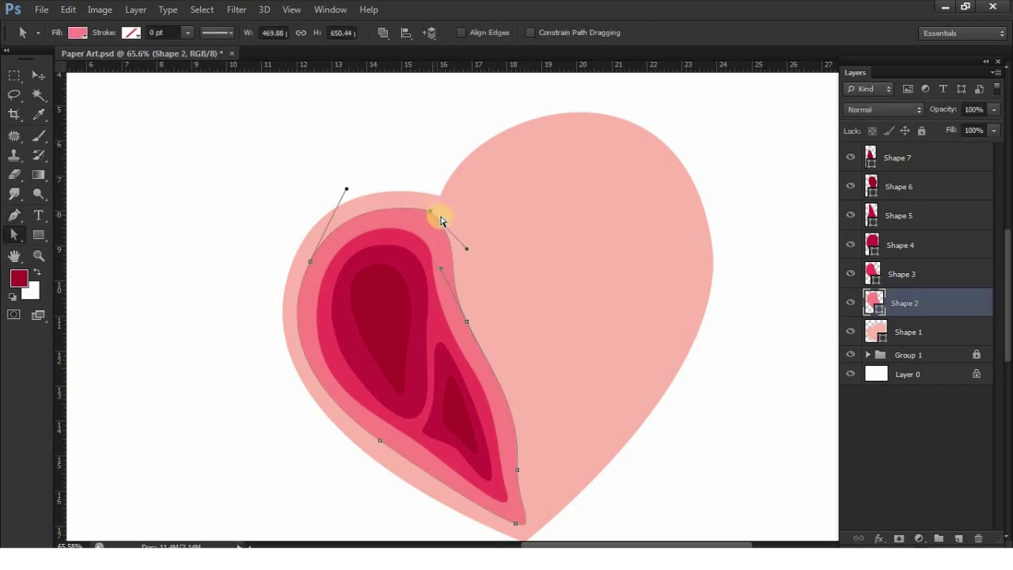
left_click_drag(463, 242, 459, 219)
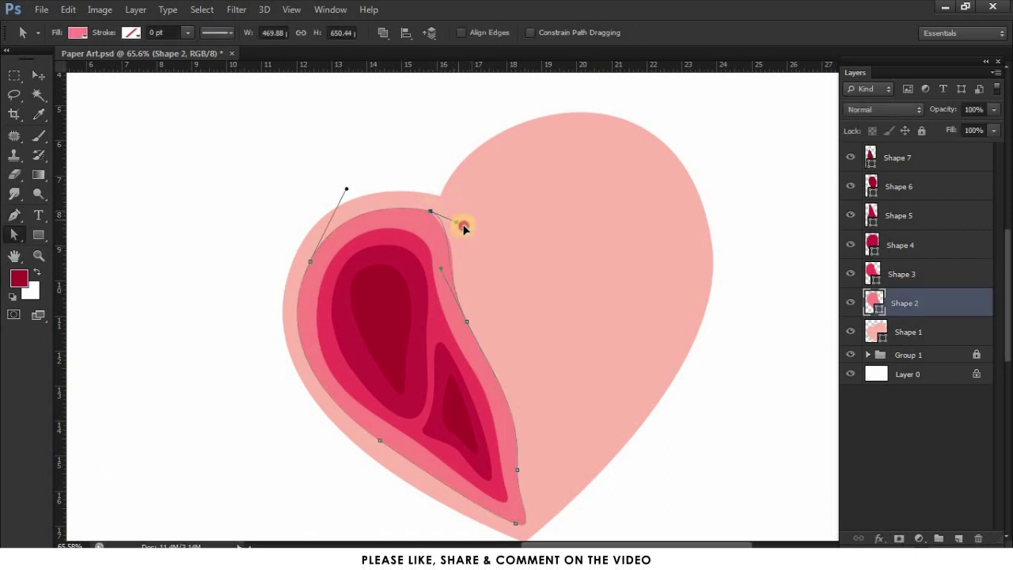
left_click(439, 221)
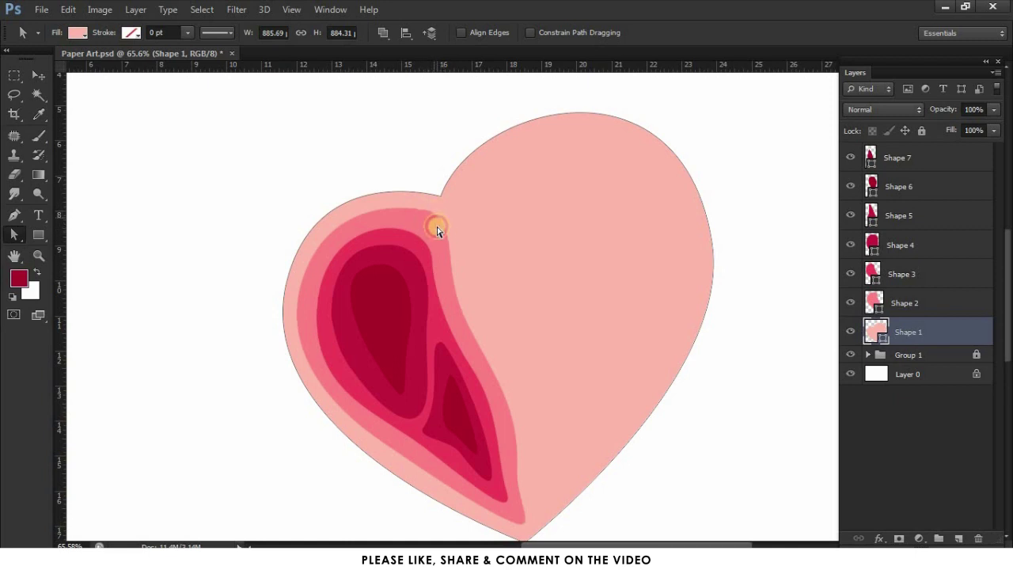
left_click(421, 216)
left_click_drag(432, 214, 461, 220)
left_click(423, 160)
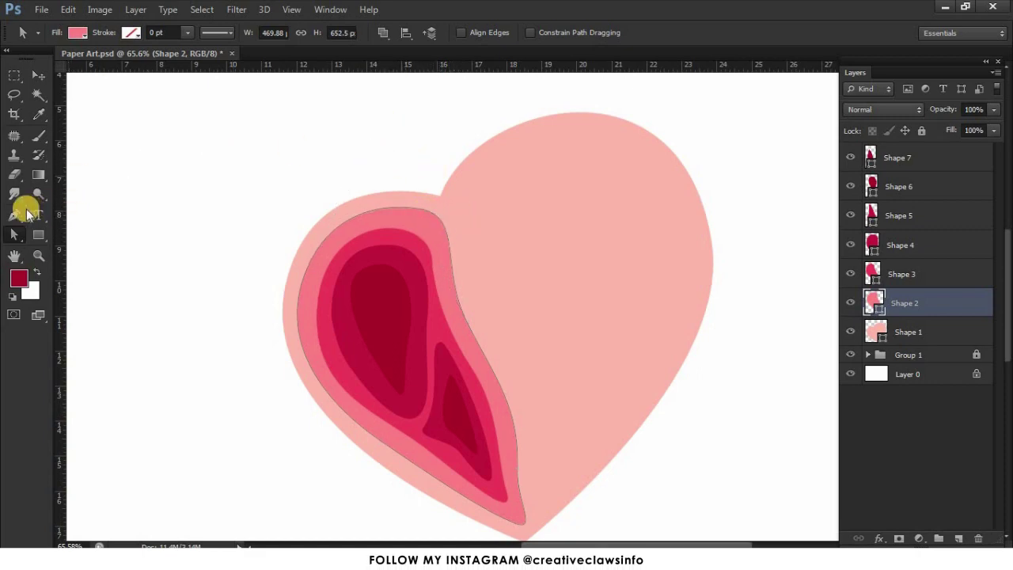
Step: Start an ff8087 Pen tool shape in the right lobe, following its outer edge from the notch round to the heart's tip
left_click(24, 214)
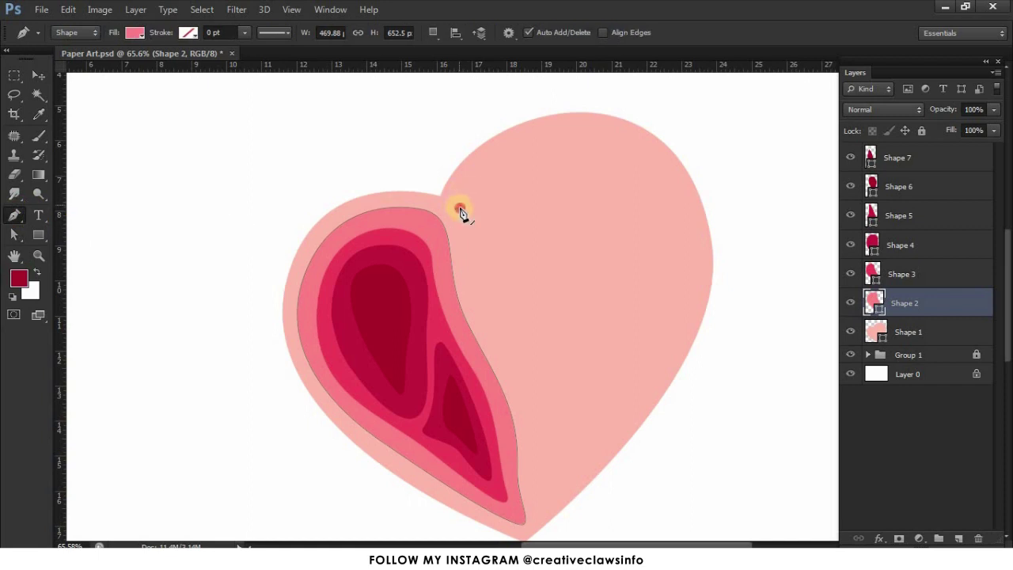
left_click(459, 208)
left_click_drag(663, 136, 664, 135)
left_click_drag(695, 291, 674, 359)
left_click_drag(687, 357, 688, 356)
left_click_drag(547, 504, 517, 538)
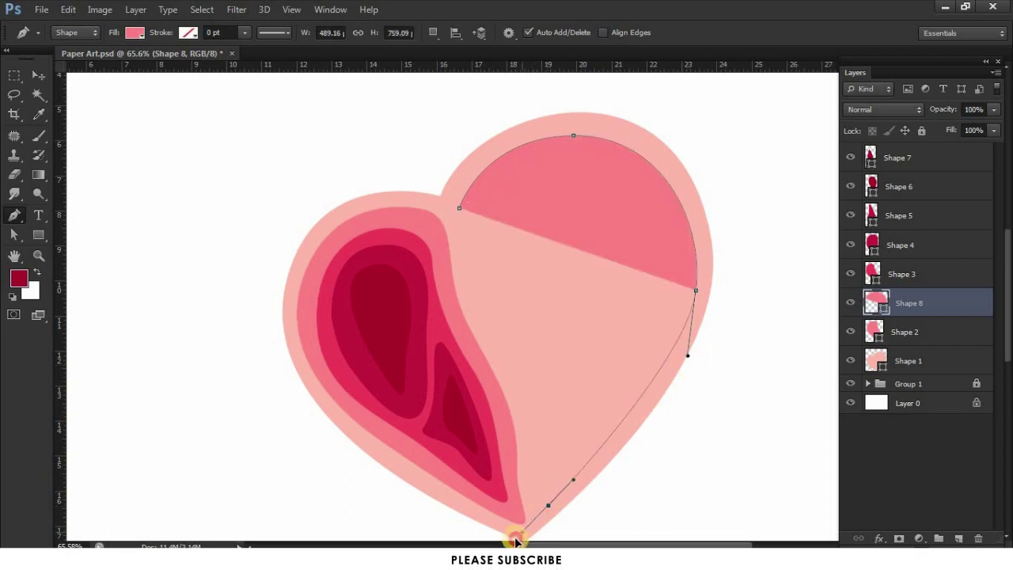
left_click_drag(551, 462, 551, 461)
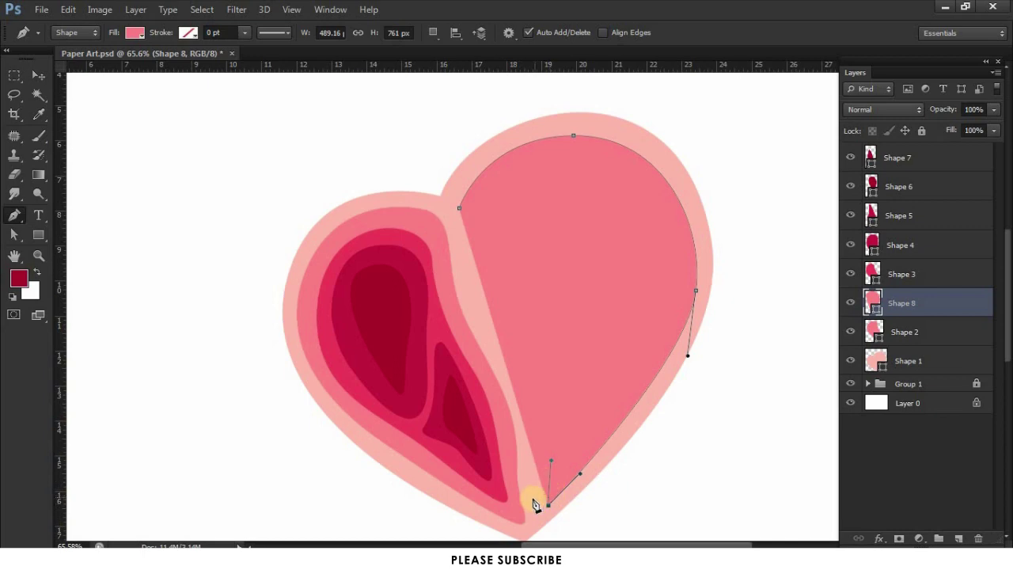
Step: Close the right lobe's ff8087 shape with a wavy inner edge up to the notch, about 489 by 772 px overall
left_click_drag(534, 498, 535, 469)
key("ctrl+z")
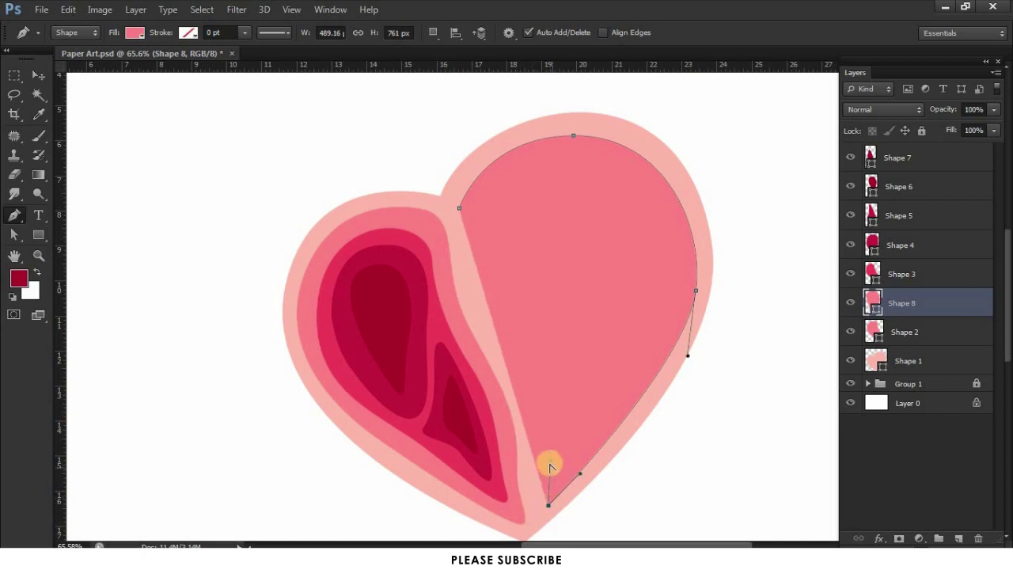
left_click_drag(535, 515, 532, 454)
left_click_drag(536, 401, 522, 365)
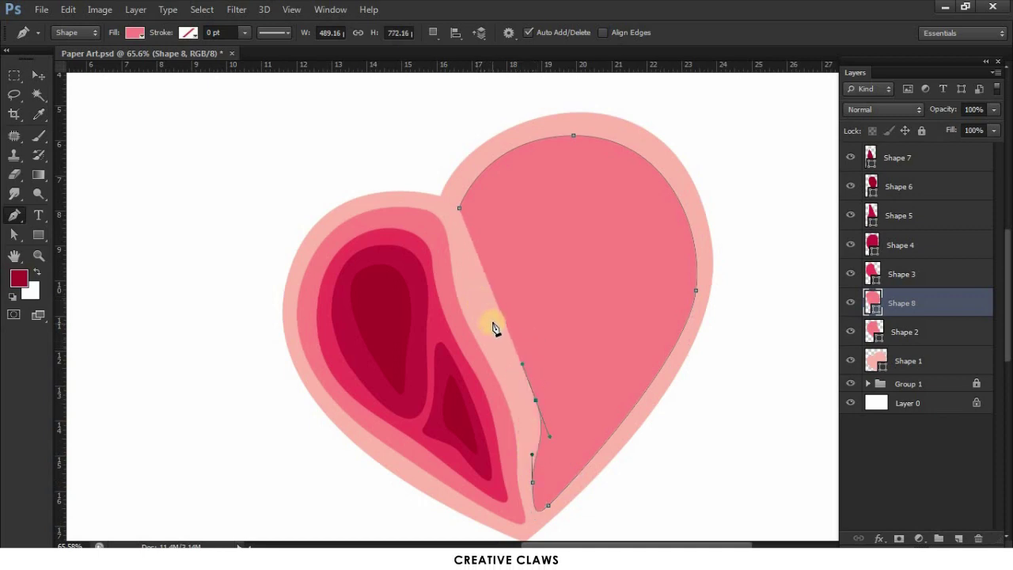
left_click_drag(485, 271, 480, 260)
left_click_drag(461, 212, 472, 162)
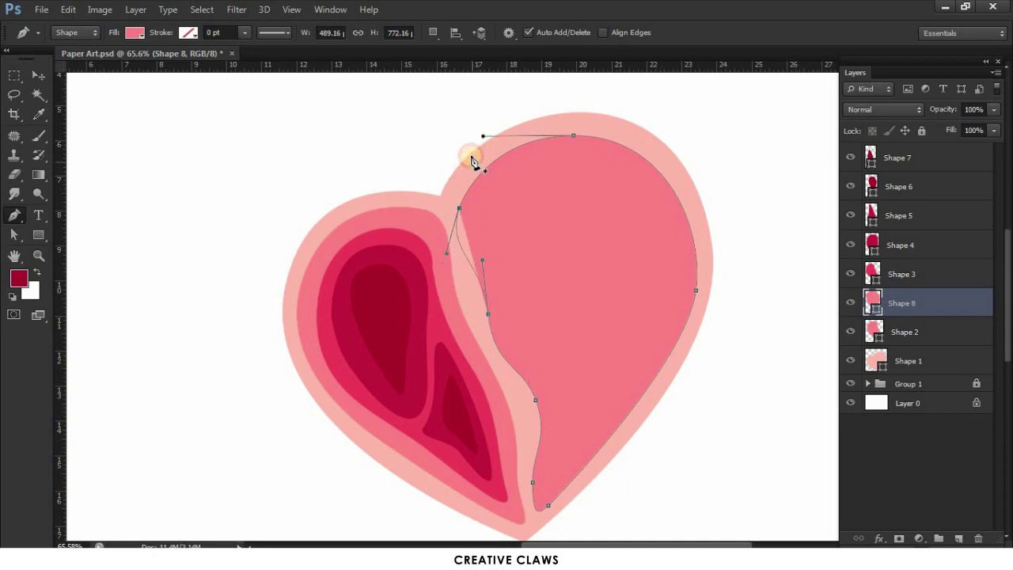
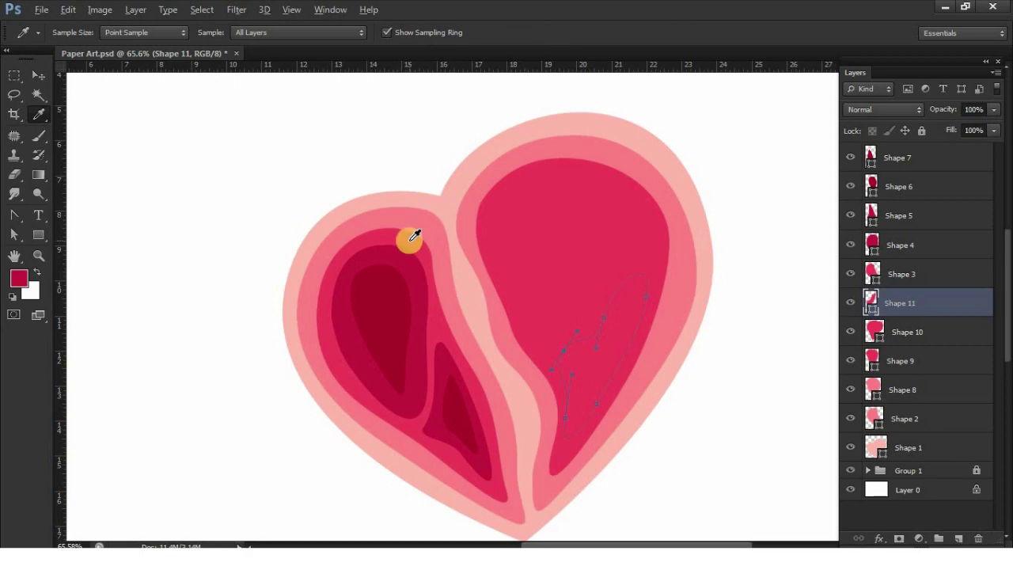
Step: Fill the small lower shape in the right lobe with c41a3f and deselect it
key("alt+BackSpace")
left_click(197, 127)
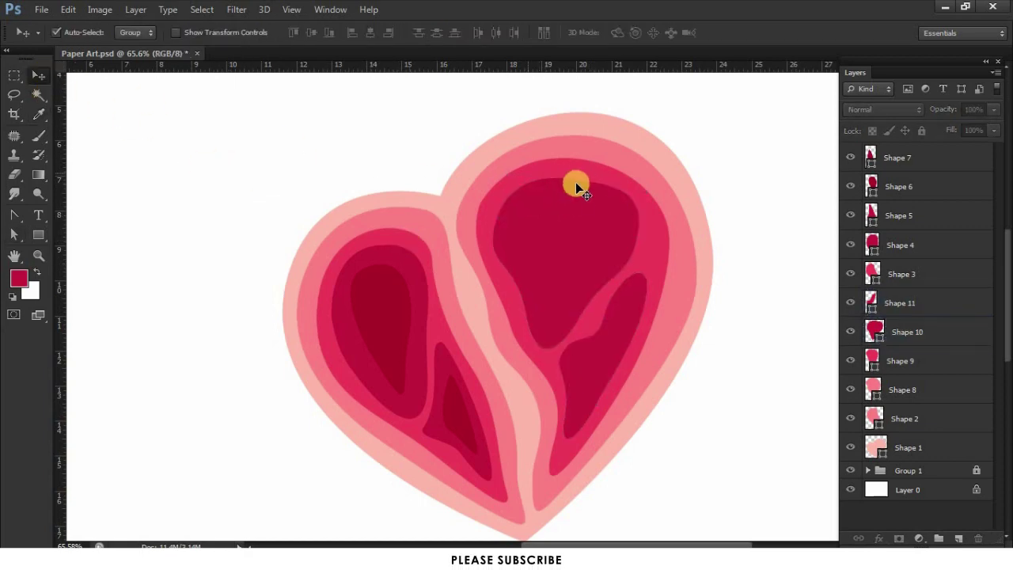
Step: Refine the upper outline of the right lobe's large c41a3f shape, pulling its outer side slightly inward
key("a")
left_click(497, 220)
left_click_drag(497, 219, 496, 222)
left_click(565, 180)
left_click_drag(619, 181, 619, 181)
left_click_drag(636, 236, 632, 227)
left_click_drag(640, 186, 632, 194)
Step: Slim and smooth the inner edge of the right lobe's small c41a3f shape and deselect it
left_click(606, 388)
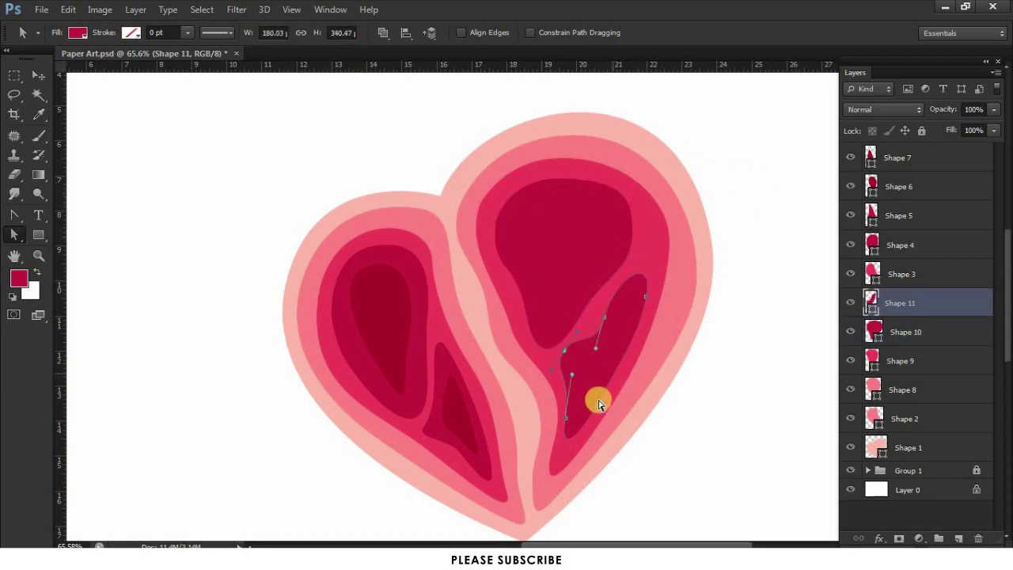
left_click_drag(583, 390, 611, 312)
left_click(38, 75)
left_click(154, 119)
Step: Draw a Pen tool teardrop inside the right lobe's large c41a3f shape and refine its curves to about 216 by 252 px
left_click(14, 215)
left_click(67, 212)
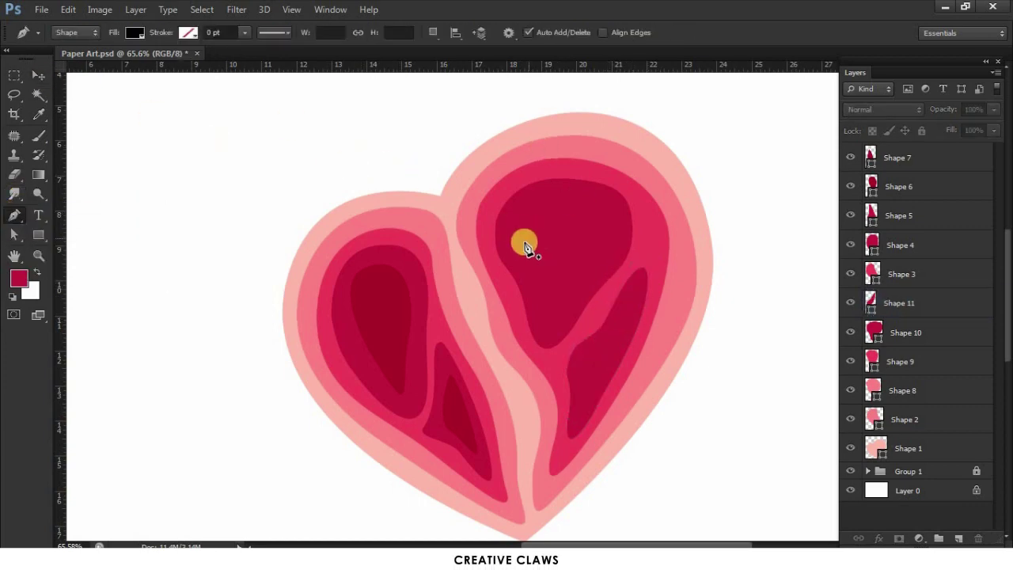
left_click(527, 248)
left_click_drag(572, 197, 623, 209)
left_click_drag(604, 253, 581, 276)
mouse_move(541, 307)
left_mouse_down()
mouse_move(546, 266)
mouse_move(529, 225)
mouse_move(520, 235)
left_mouse_up()
key("a")
mouse_move(519, 258)
left_mouse_down()
mouse_move(508, 259)
mouse_move(515, 271)
left_mouse_up()
left_click_drag(520, 233, 512, 233)
left_click(541, 307)
left_click_drag(538, 347, 543, 353)
key("v")
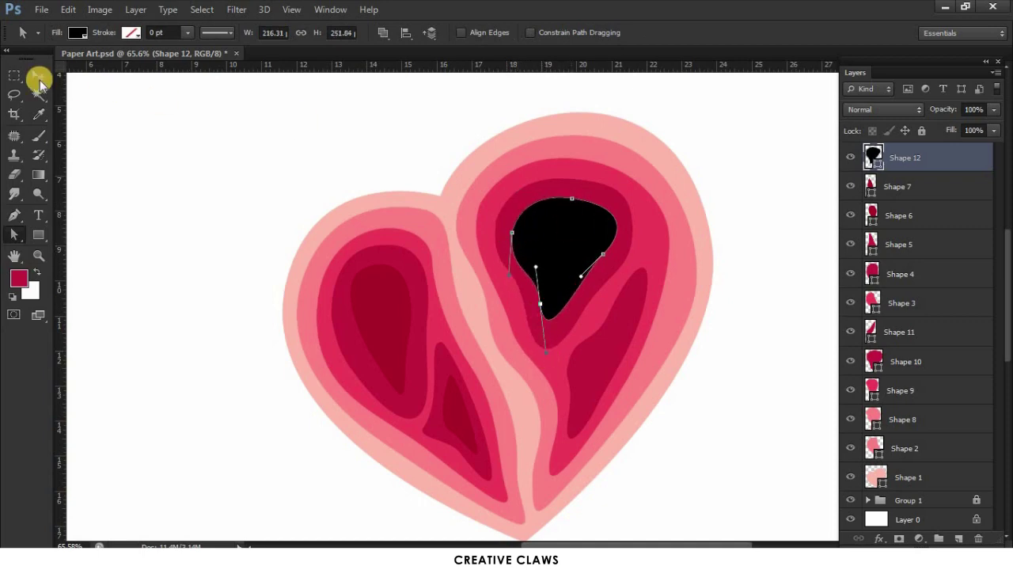
Step: Draw a narrow slanted Pen tool shape inside the right lobe's small c41a3f shape
key("p")
left_click_drag(579, 382, 590, 348)
left_click_drag(627, 318, 617, 348)
left_click_drag(579, 383, 586, 426)
left_click(40, 77)
Step: Sample ab072a from the left lobe's teardrop and fill both black shapes in the right lobe with it
key("z")
left_click_drag(537, 177, 519, 199)
key("i")
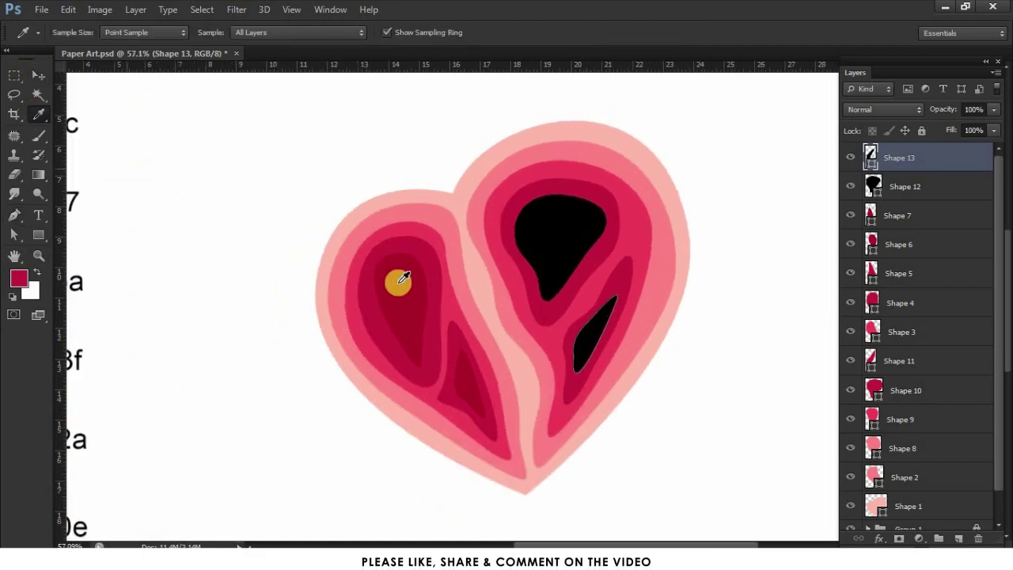
left_click(398, 283)
key("v")
key("alt+BackSpace")
left_click(566, 225)
key("alt+BackSpace")
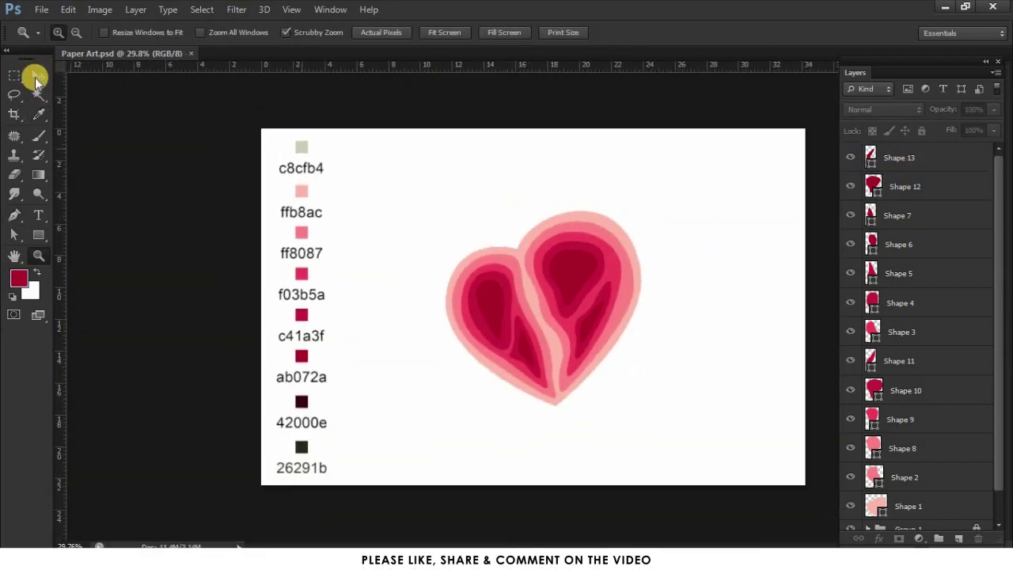
Step: Add an Inner Shadow to the Shape 1 layer and set its colour to the palette's 42000e swatch
left_click(38, 75)
scroll(997, 185, "down", 1)
left_click(910, 478)
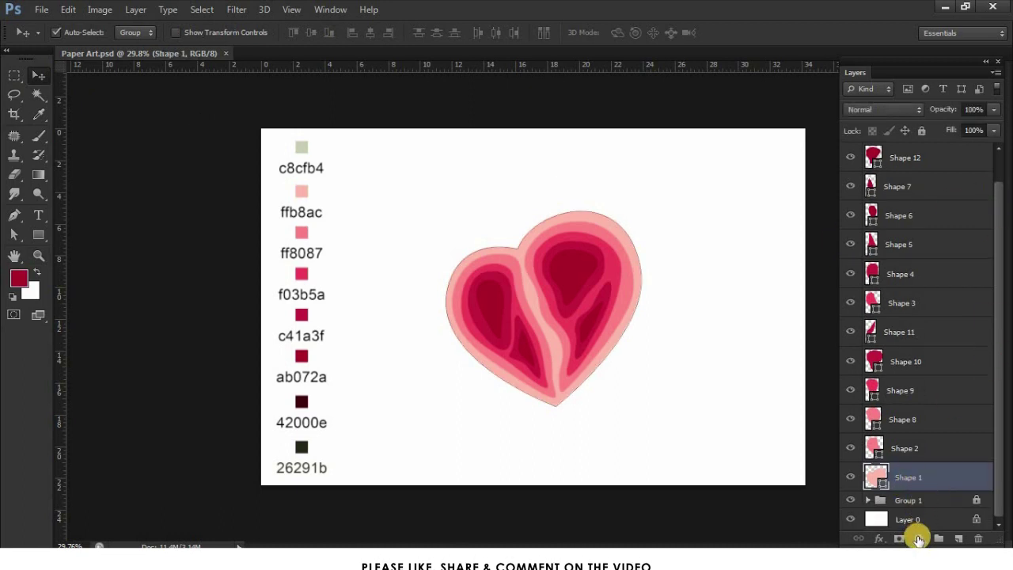
left_click(883, 539)
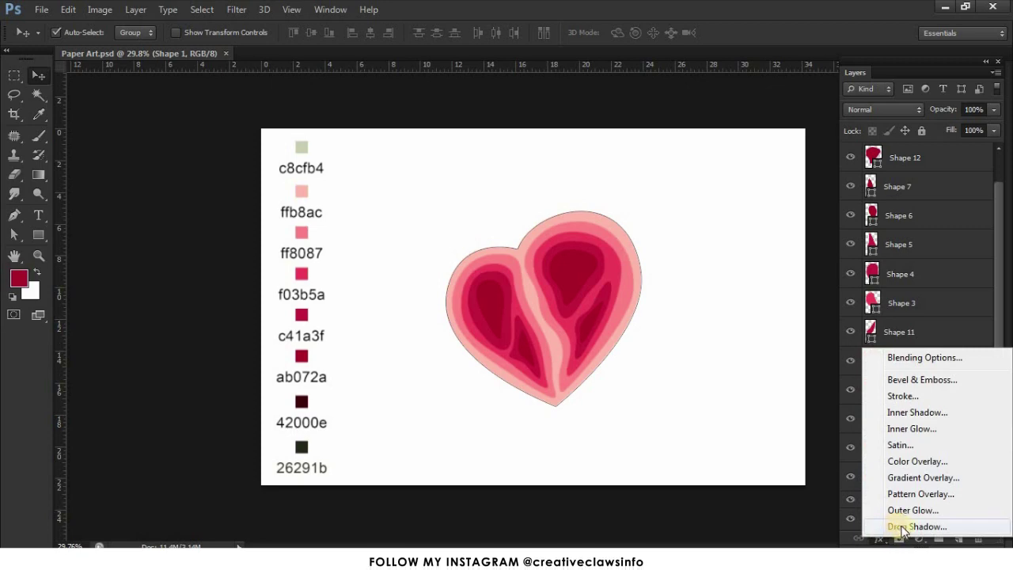
left_click(912, 415)
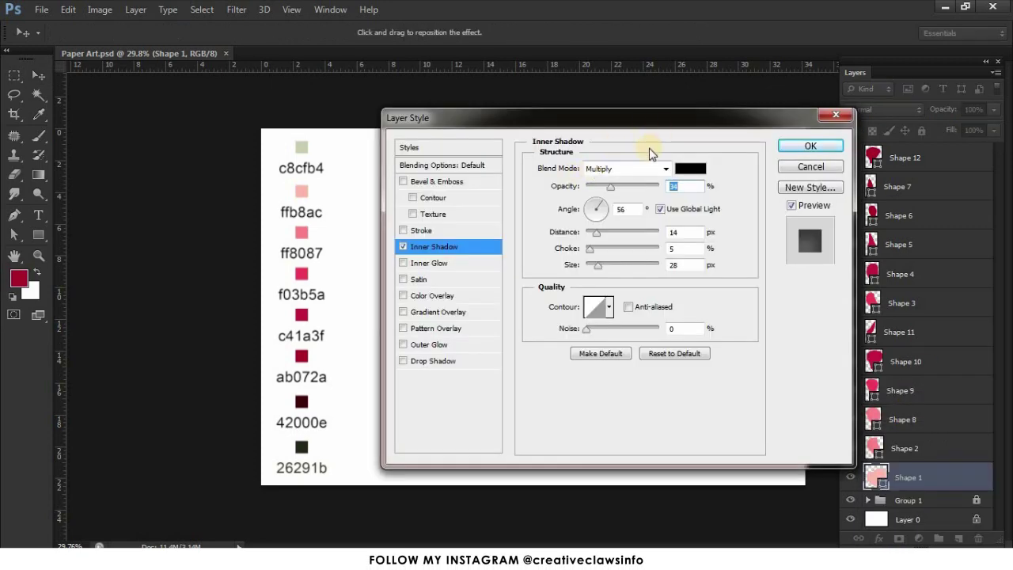
left_click(689, 170)
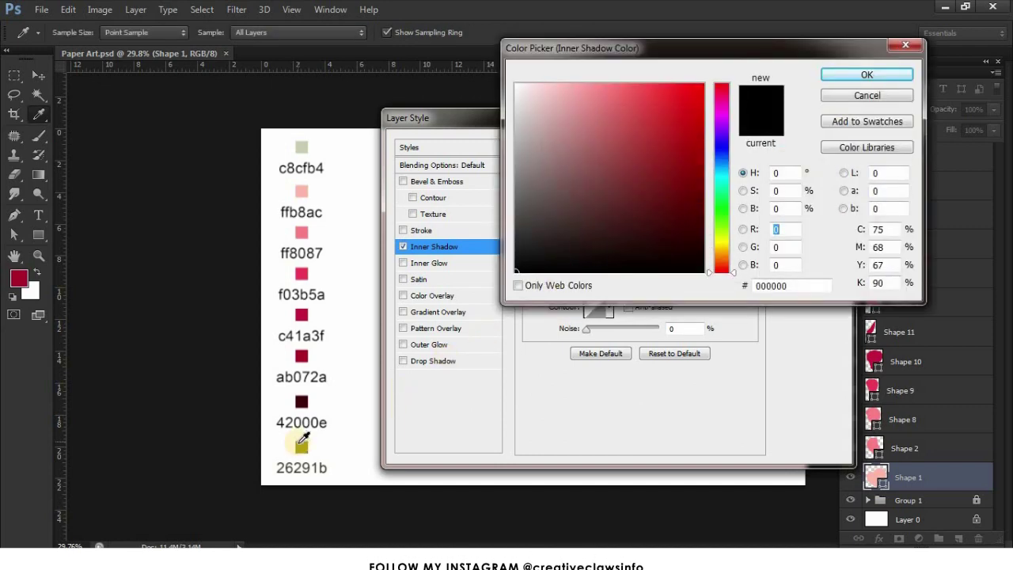
left_click(301, 401)
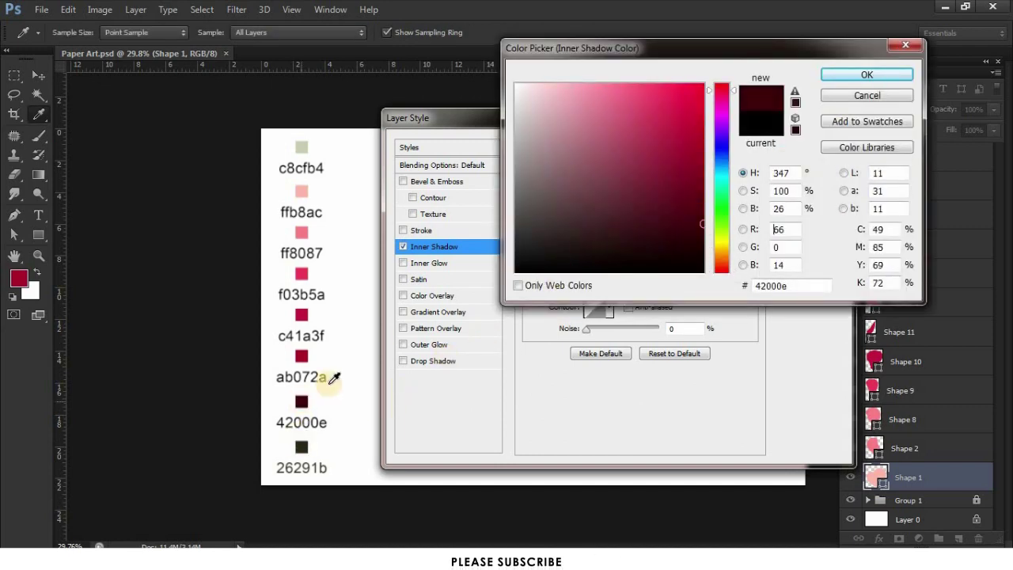
left_click(861, 77)
Step: Set the inner shadow to 42% opacity, 14 px distance, 12% choke and 32 px size, and apply it
left_click_drag(795, 127, 909, 111)
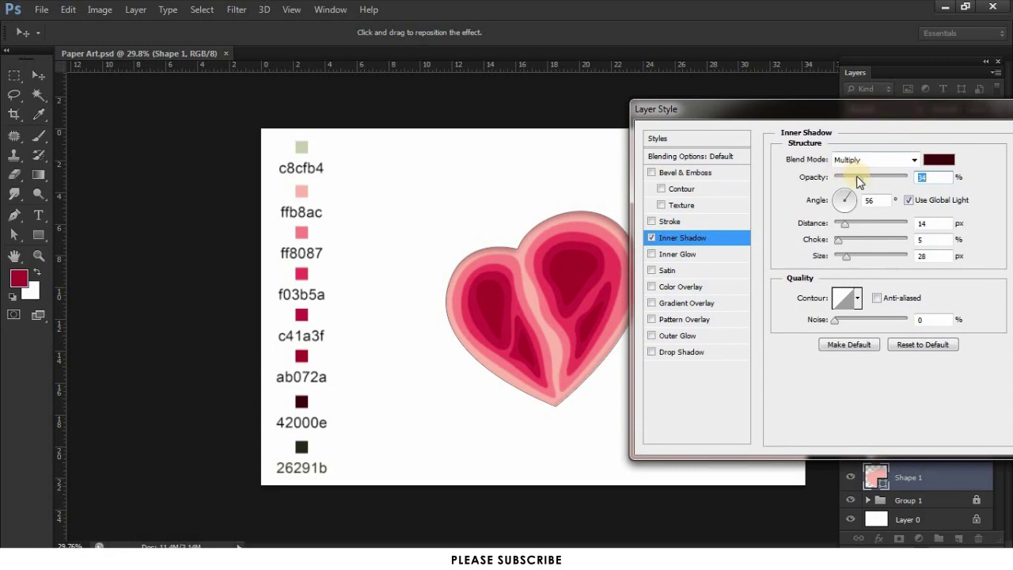
left_click_drag(867, 181, 870, 183)
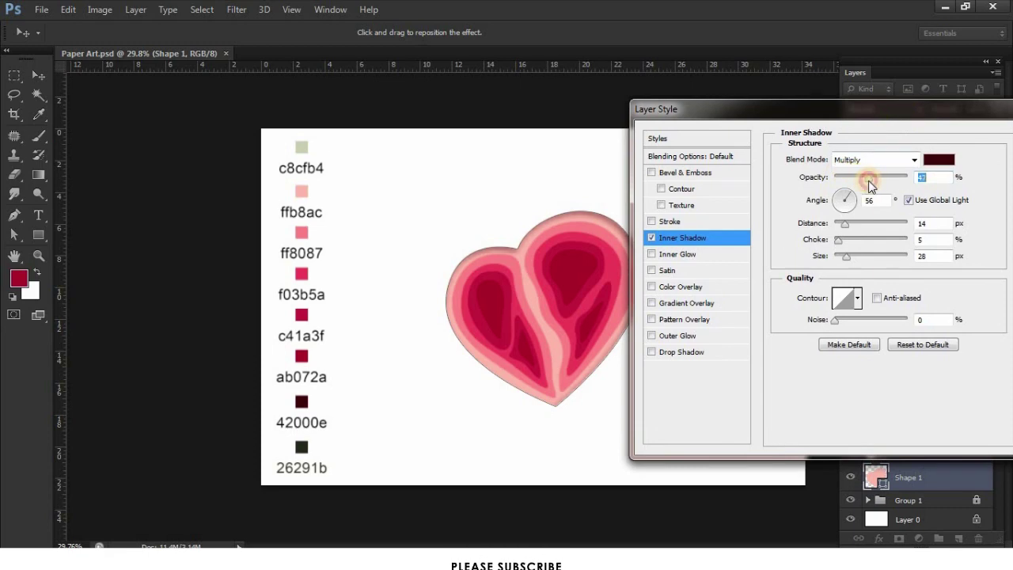
left_click_drag(819, 118, 831, 88)
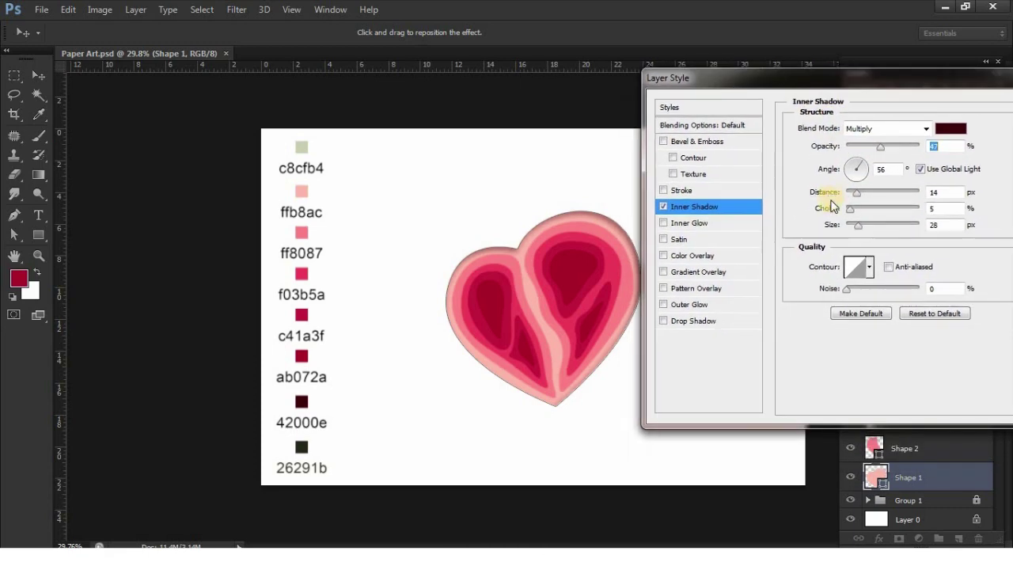
left_click_drag(857, 193, 857, 193)
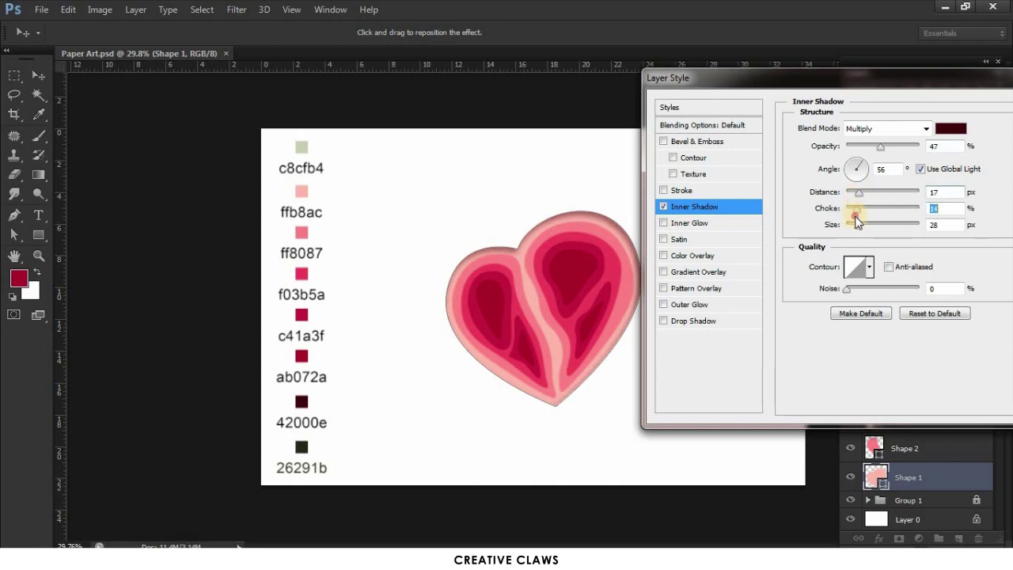
left_click_drag(869, 231, 866, 231)
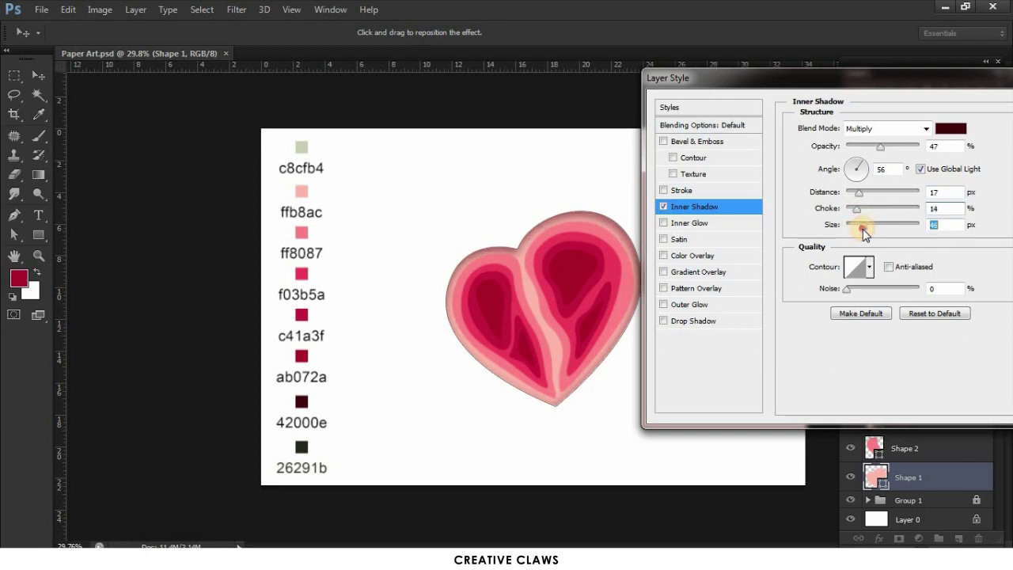
left_click_drag(859, 193, 862, 201)
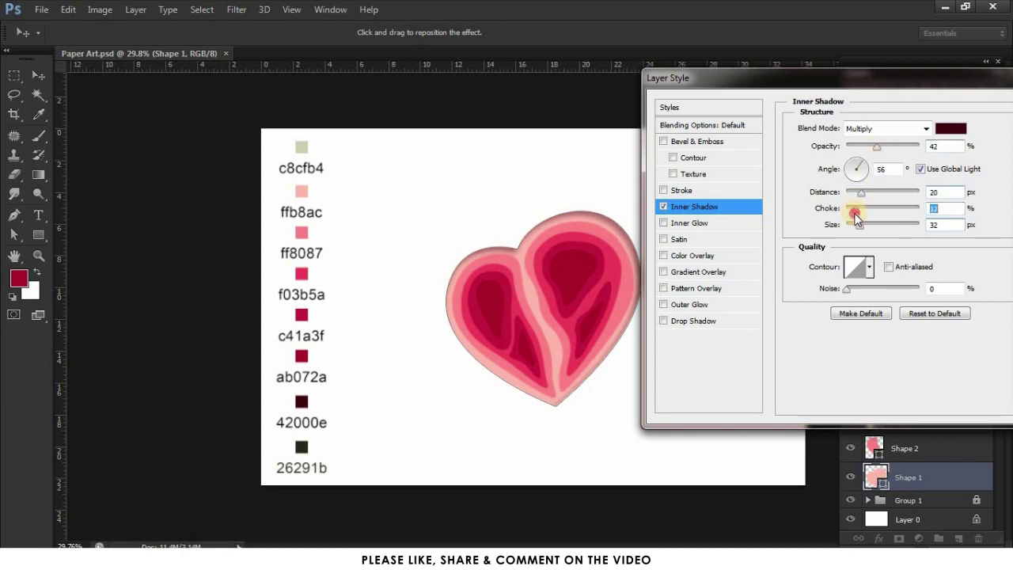
left_click_drag(850, 217, 859, 198)
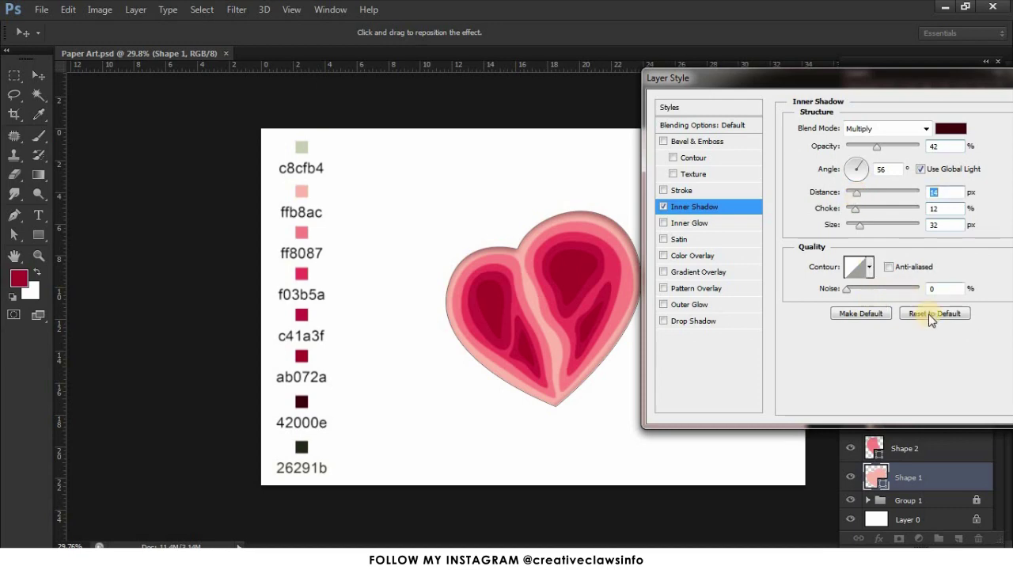
left_click_drag(861, 75, 842, 76)
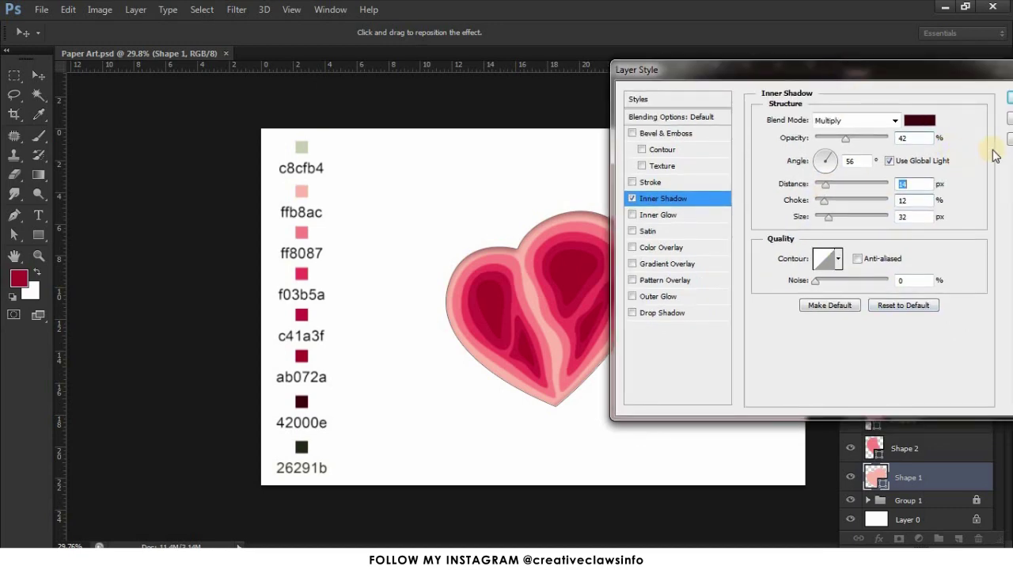
left_click_drag(930, 77, 867, 80)
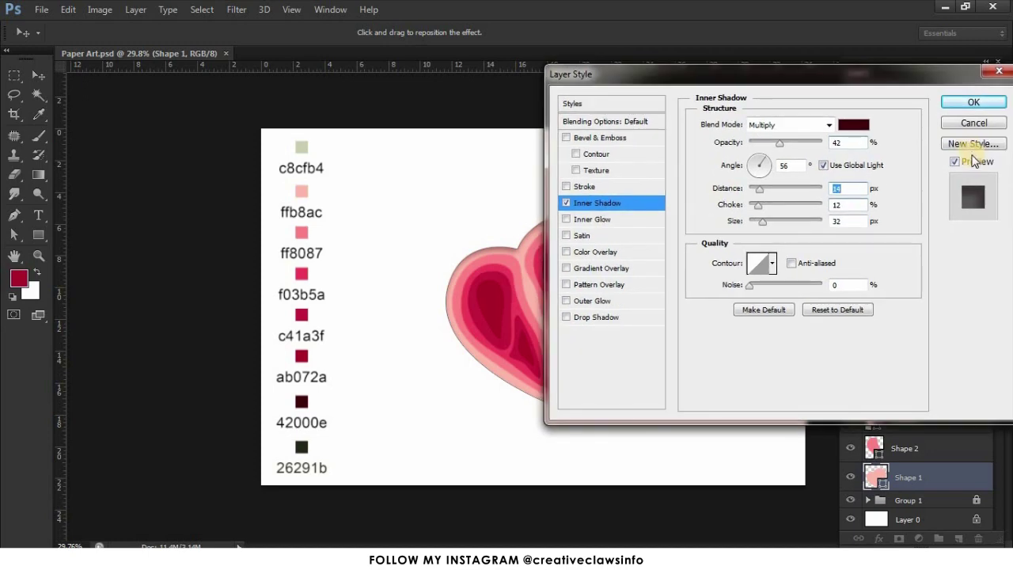
left_click(973, 101)
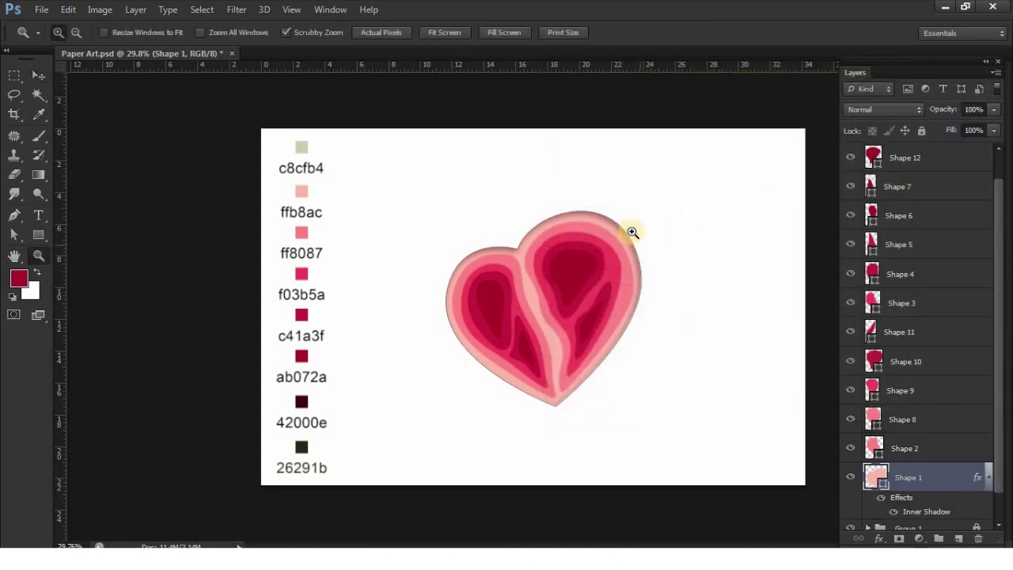
Step: Copy the Shape 1 layer style and paste it onto all the other shape layers, Shape 2 through Shape 13
key("z")
left_click_drag(622, 233, 653, 228)
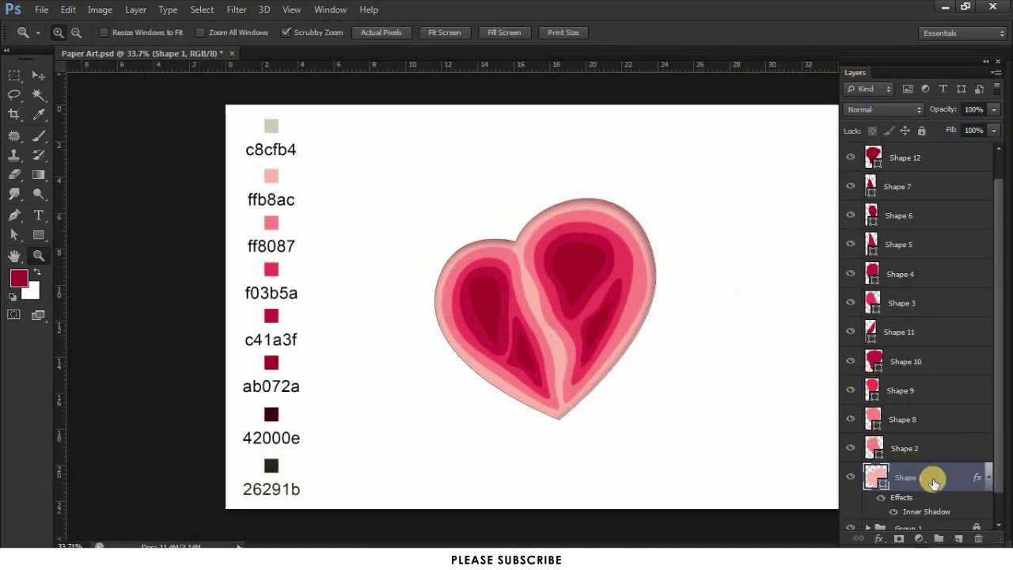
right_click(930, 474)
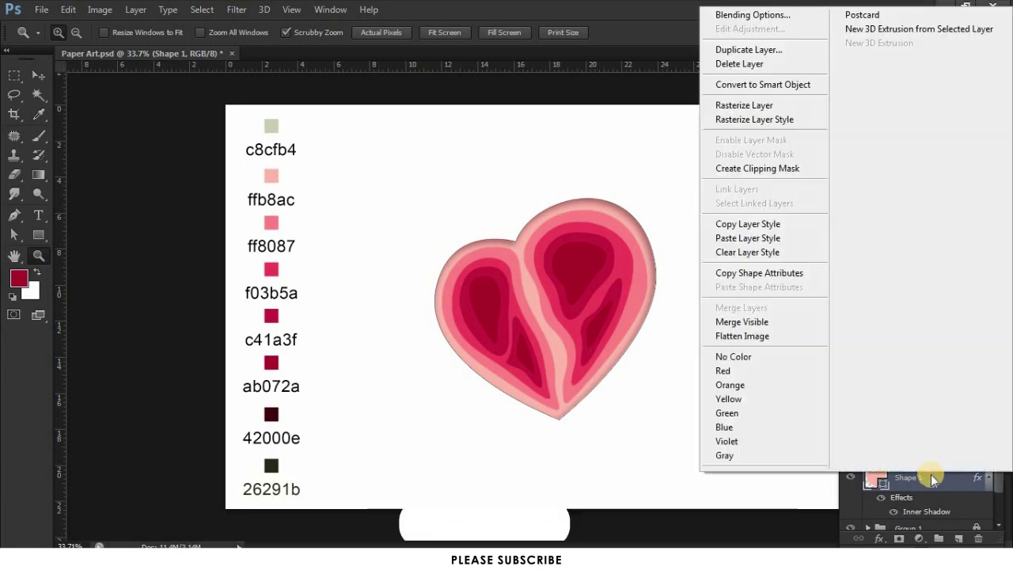
left_click(751, 225)
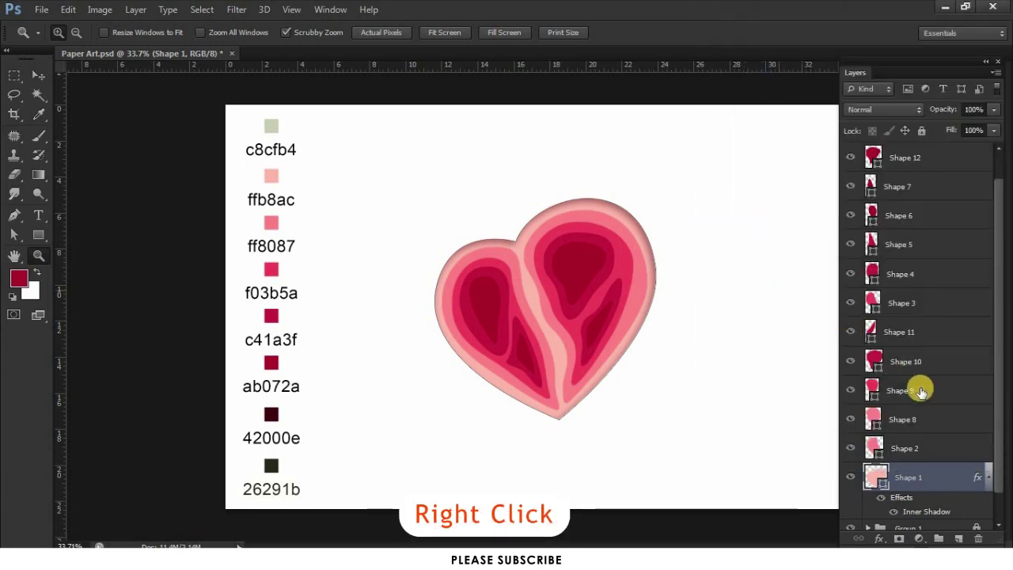
left_click(935, 449)
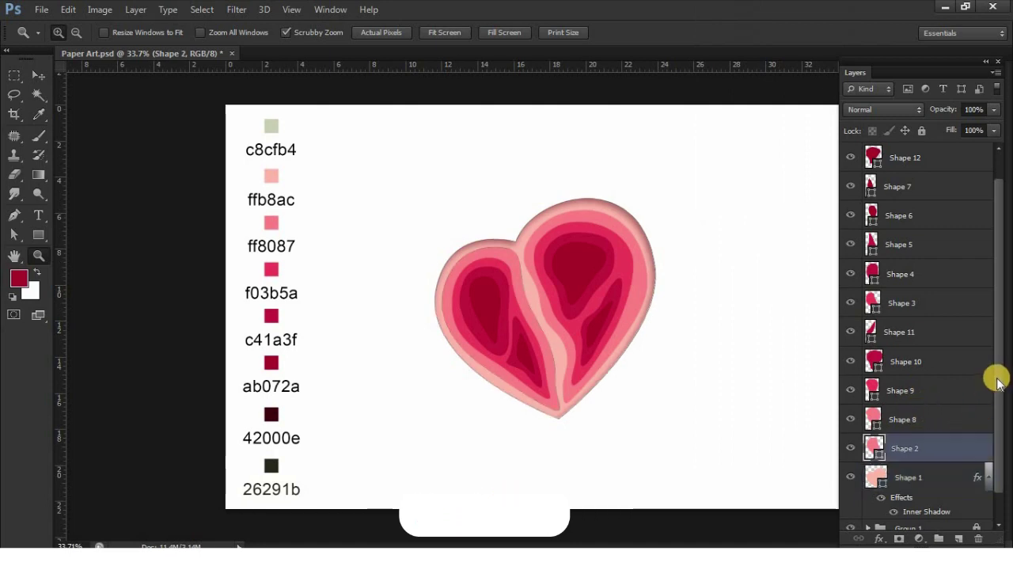
left_click_drag(1000, 335, 1005, 291)
left_click(910, 165, "shift")
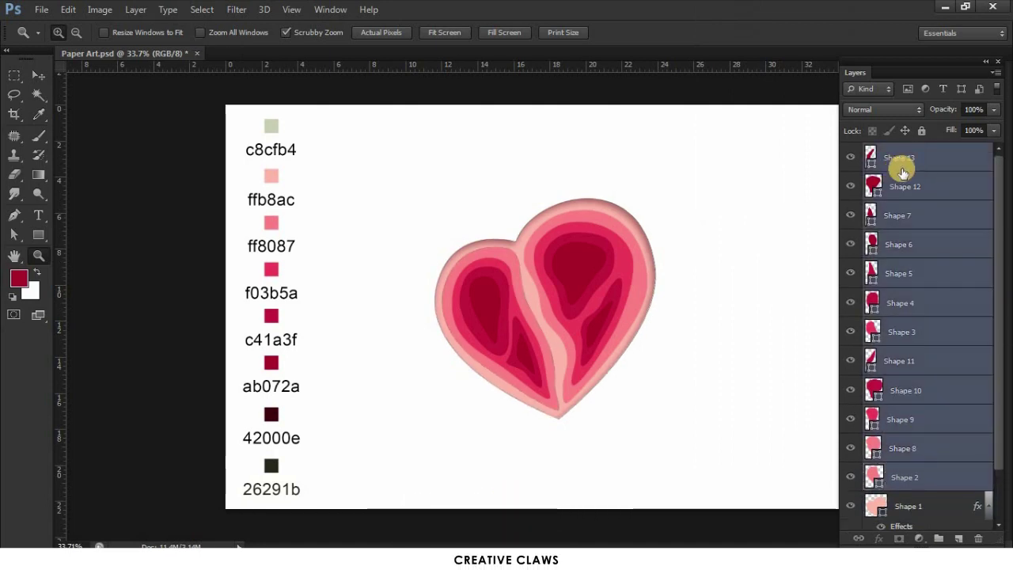
right_click(909, 157)
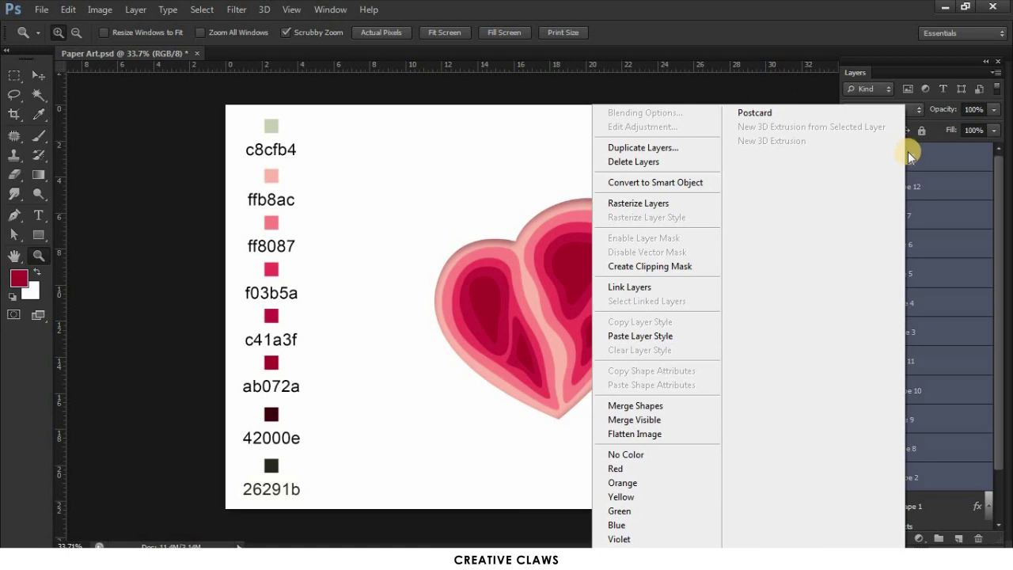
left_click(658, 339)
left_click(595, 274)
left_click(583, 273)
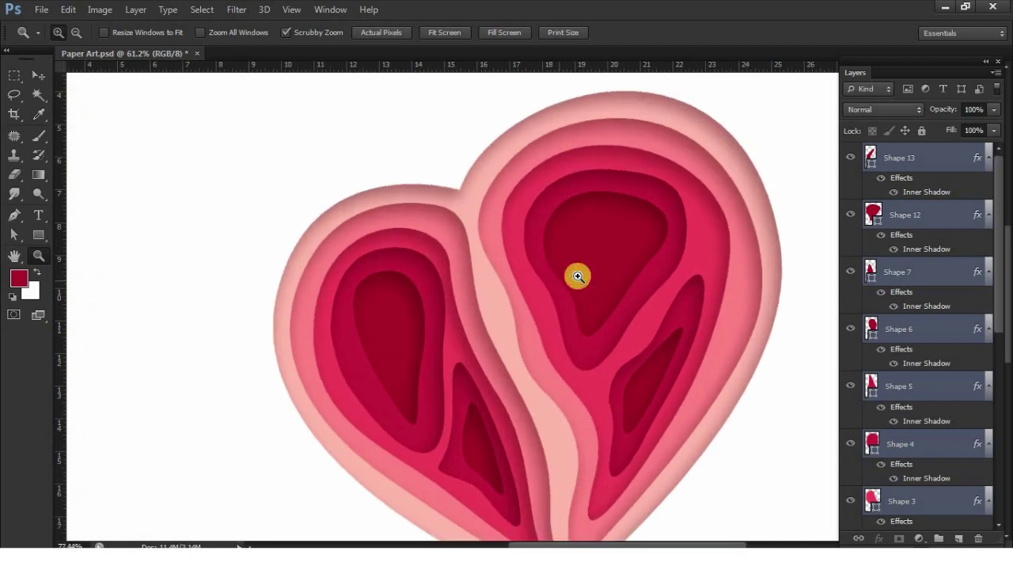
left_click_drag(578, 277, 571, 285)
mouse_move(615, 261)
left_mouse_down()
mouse_move(572, 248)
mouse_move(626, 238)
left_mouse_up()
left_click_drag(637, 275, 613, 277)
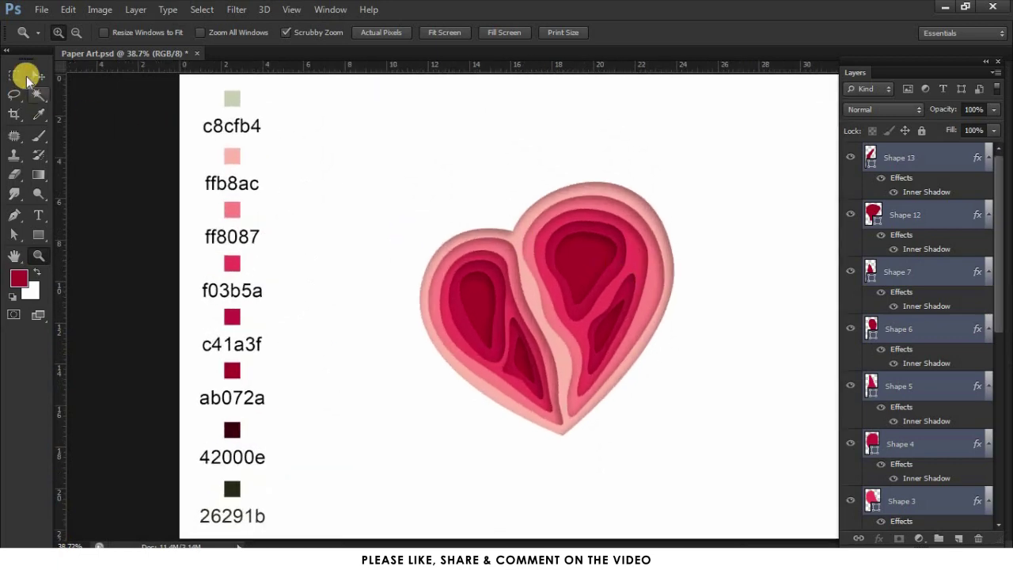
left_click_drag(638, 158, 586, 190)
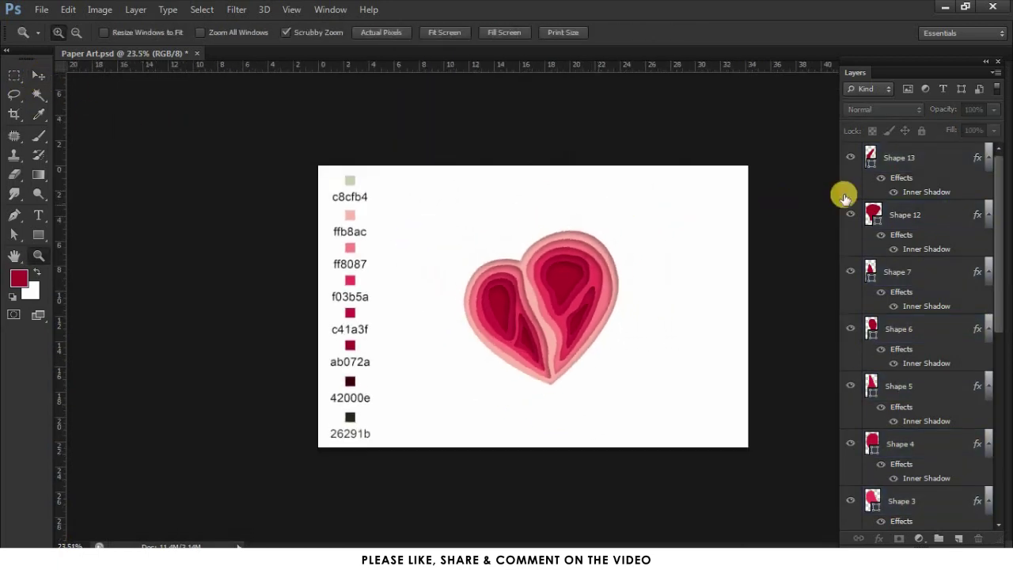
Step: Select the layers from Shape 13 to Shape 1, collapse their effects lists and group them
left_click(953, 157)
left_click_drag(1003, 188, 988, 409)
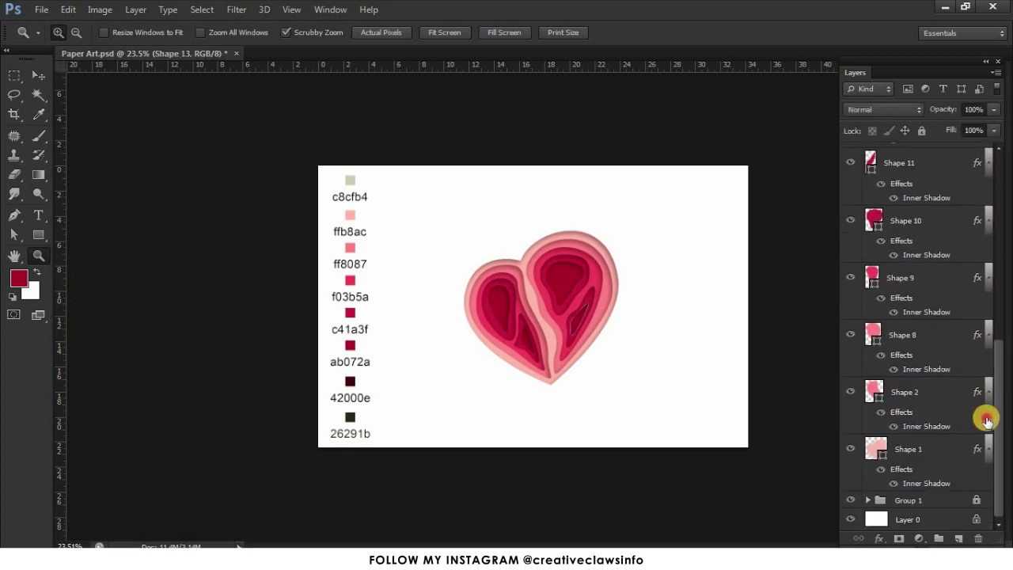
left_click(972, 451, "shift")
left_click(989, 448, "alt")
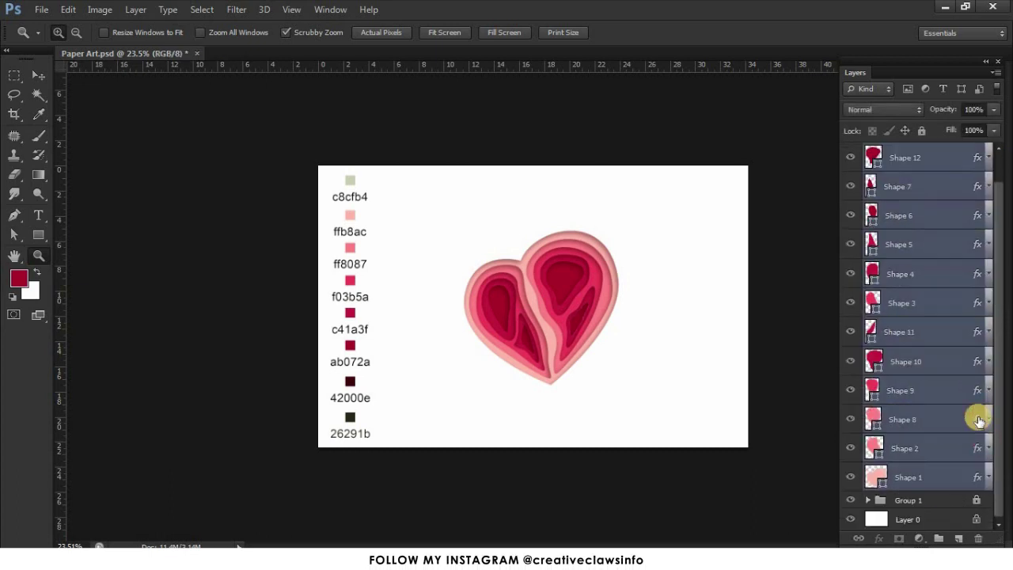
left_click(133, 10)
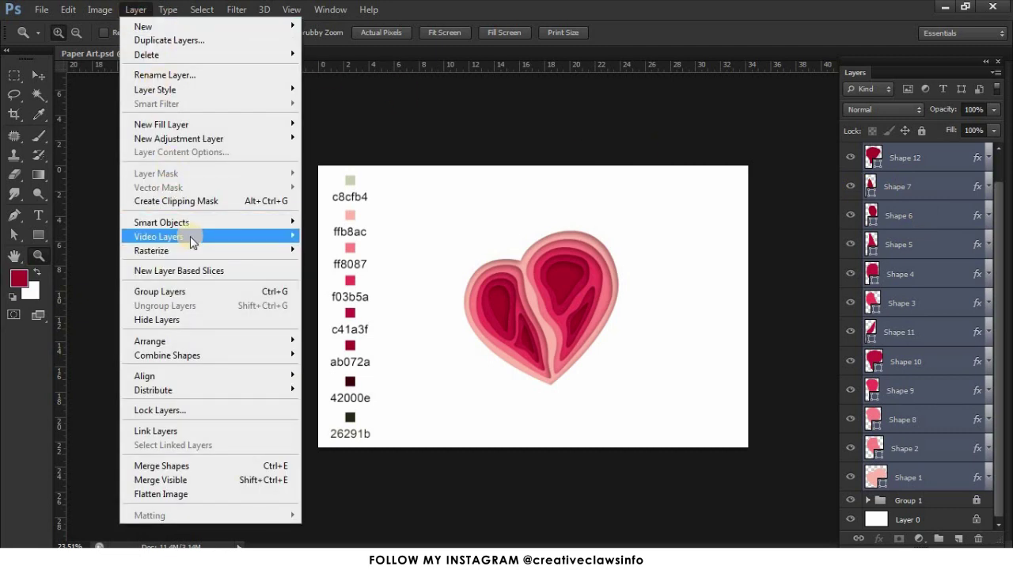
left_click(186, 291)
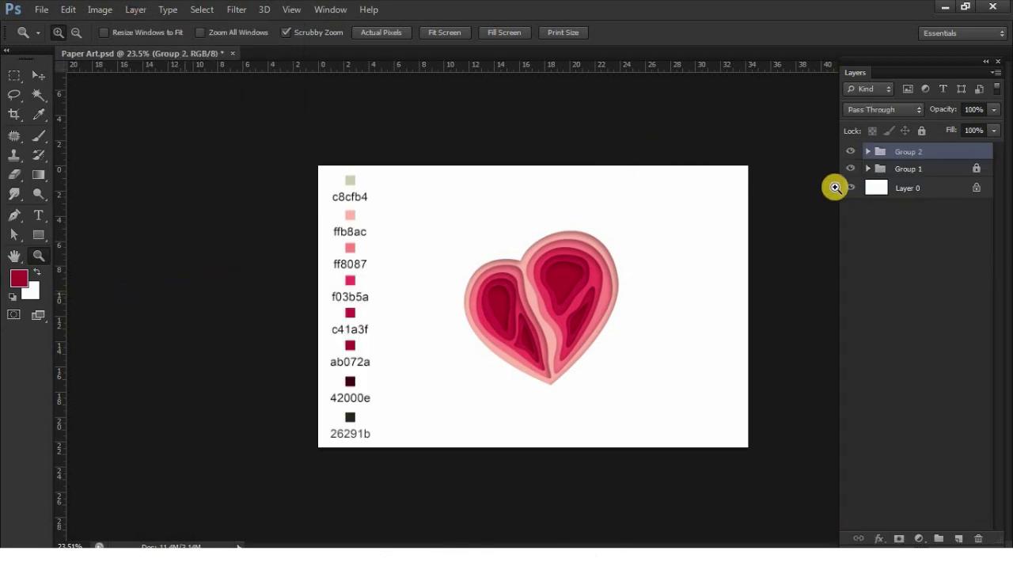
Step: Draw a background rectangle about 2152 by 1645 px above Group 1, covering the canvas beside the colour palette
left_click(586, 269)
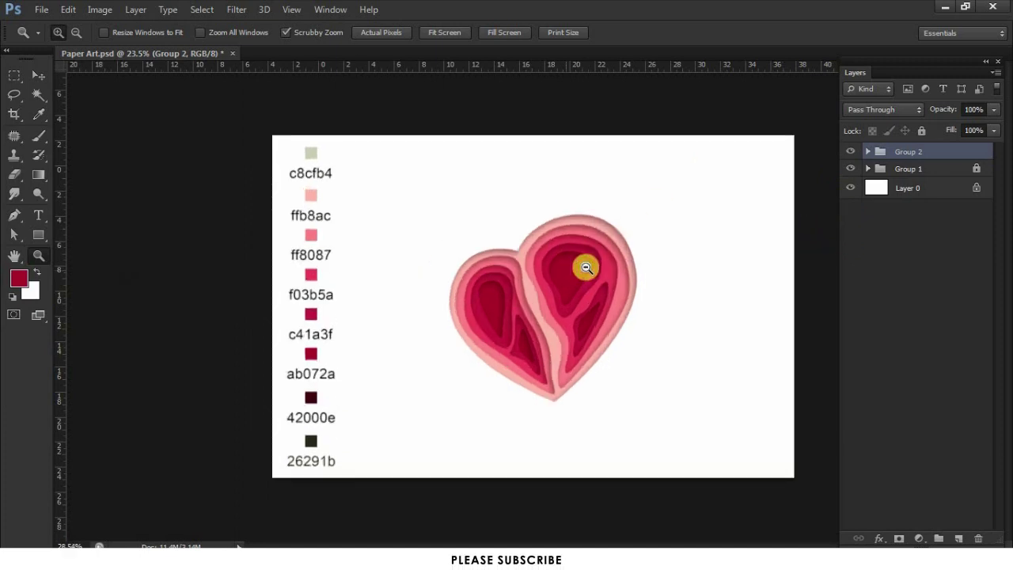
left_click(927, 170)
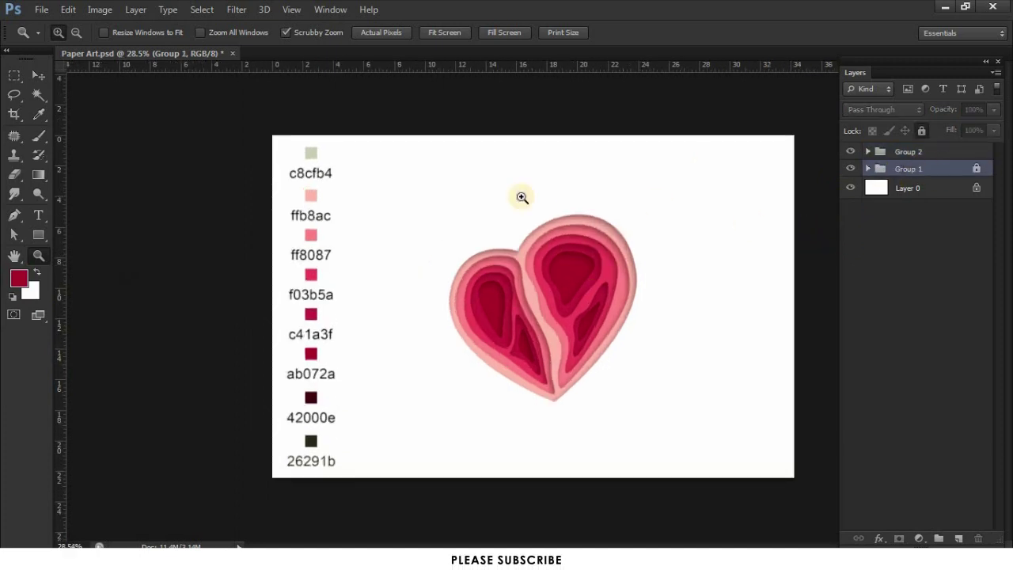
left_click(38, 234)
left_click_drag(351, 134, 805, 481)
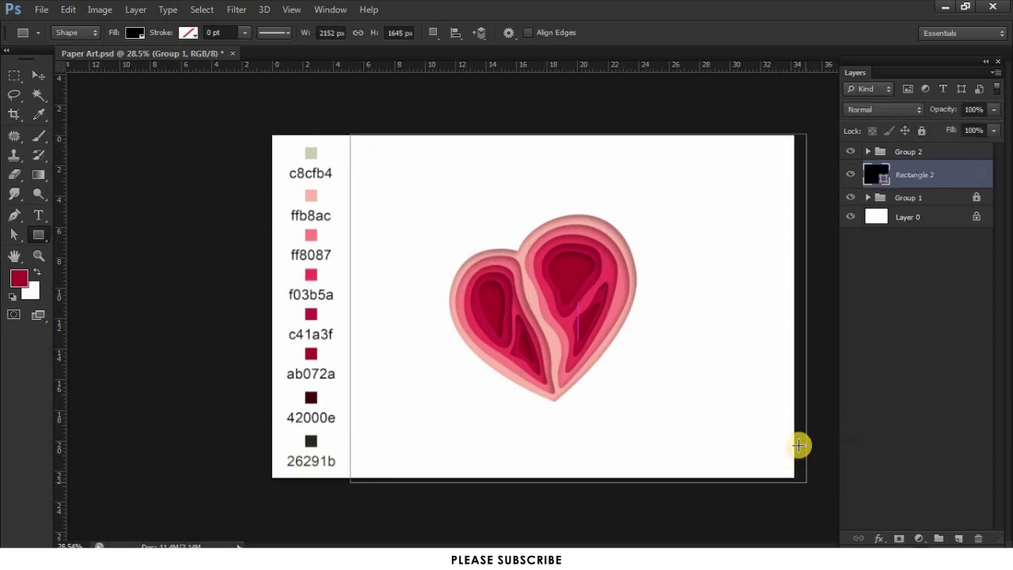
Step: Sample the palette's c8cfb4 swatch and fill the background rectangle with it
left_click(38, 75)
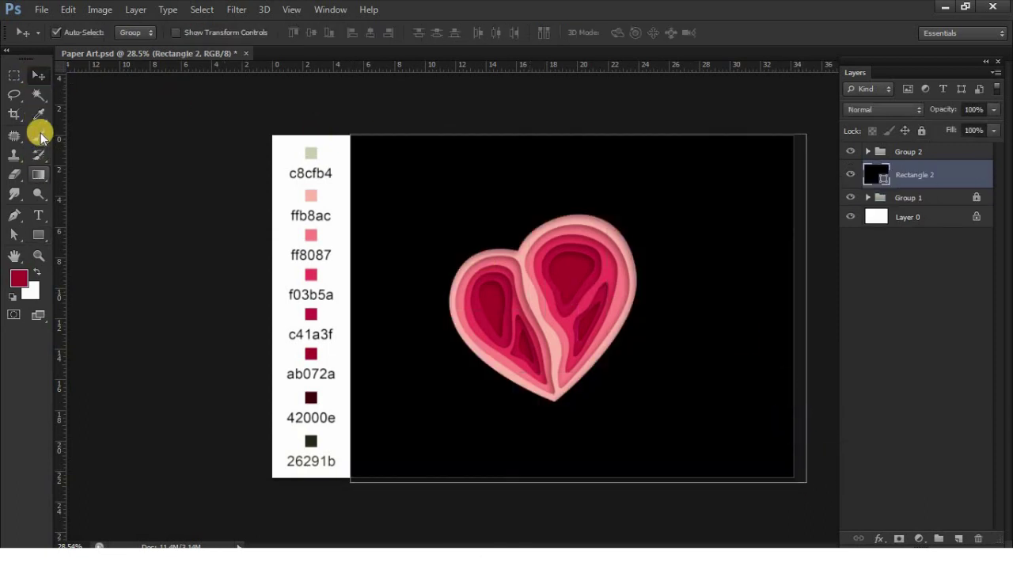
left_click(38, 114)
left_click(315, 152)
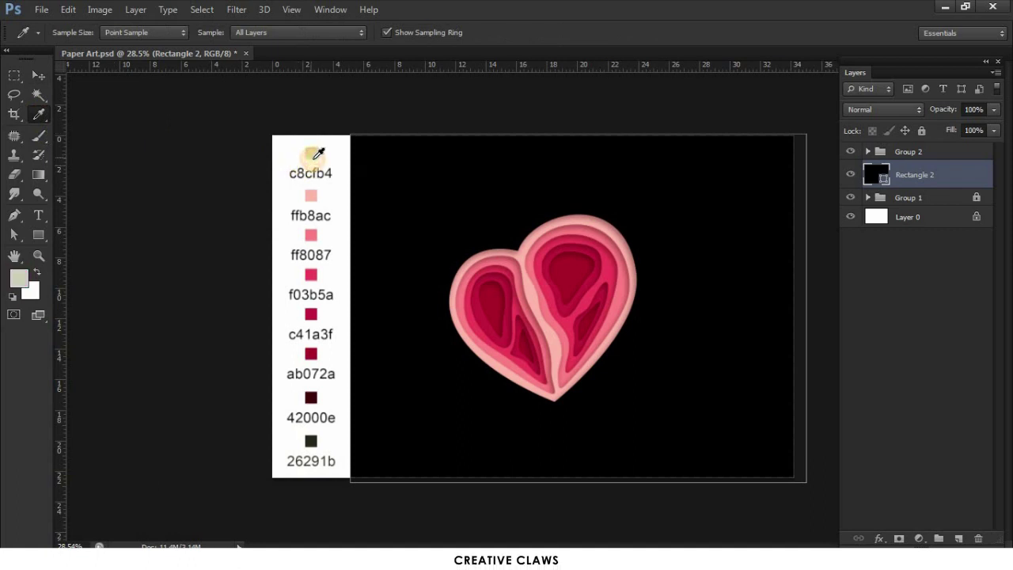
key("alt+BackSpace")
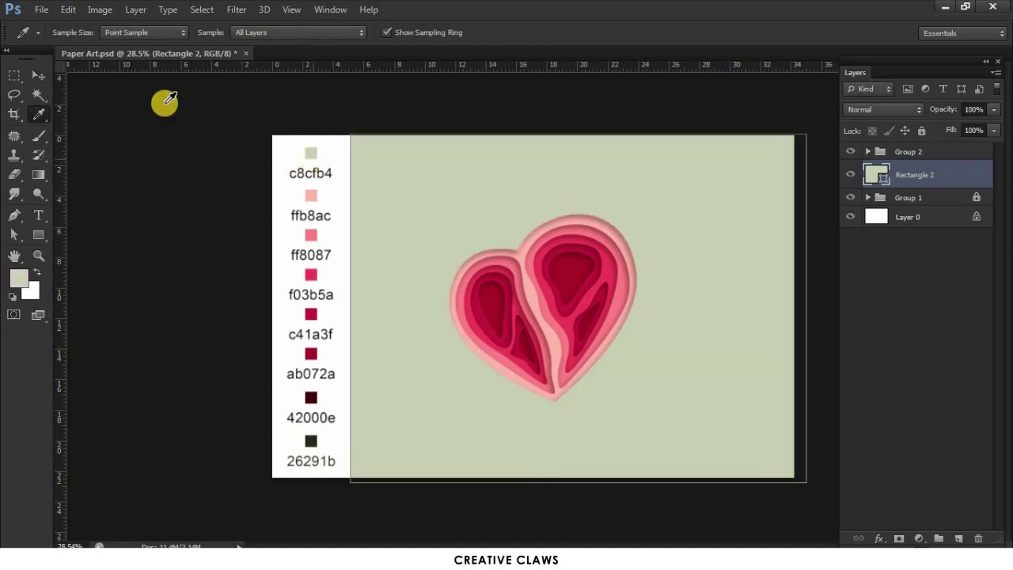
Step: Stretch the background rectangle slightly towards the palette column with Free Transform and lock the layer's position
left_click(36, 75)
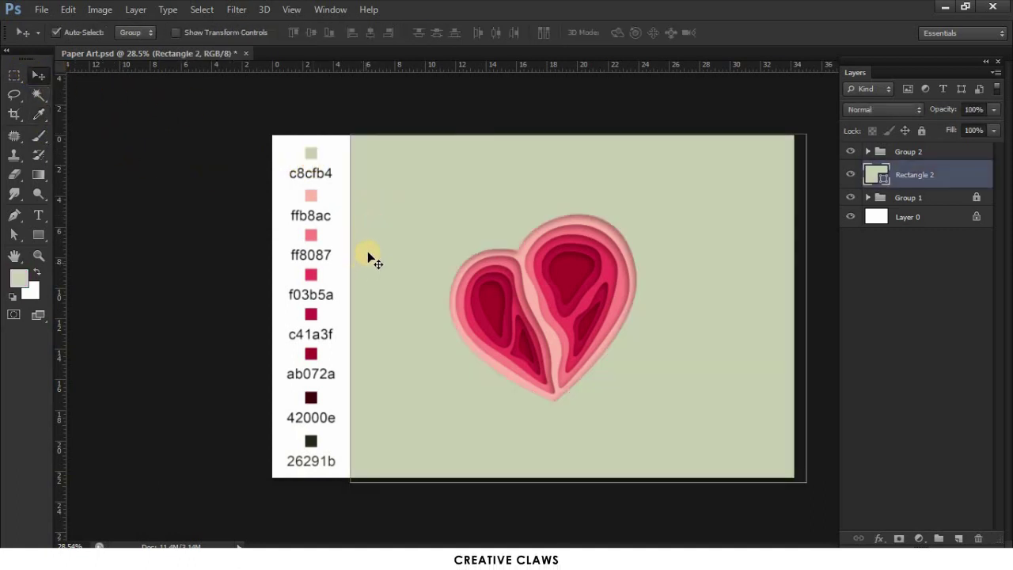
key("ctrl+t")
left_click_drag(351, 304, 349, 303)
key("Return")
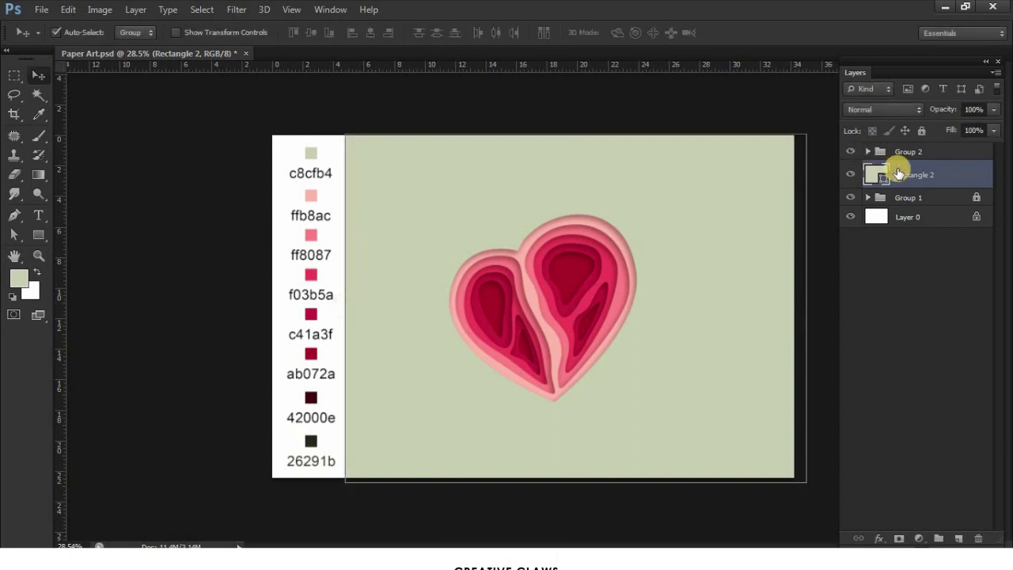
left_click(906, 131)
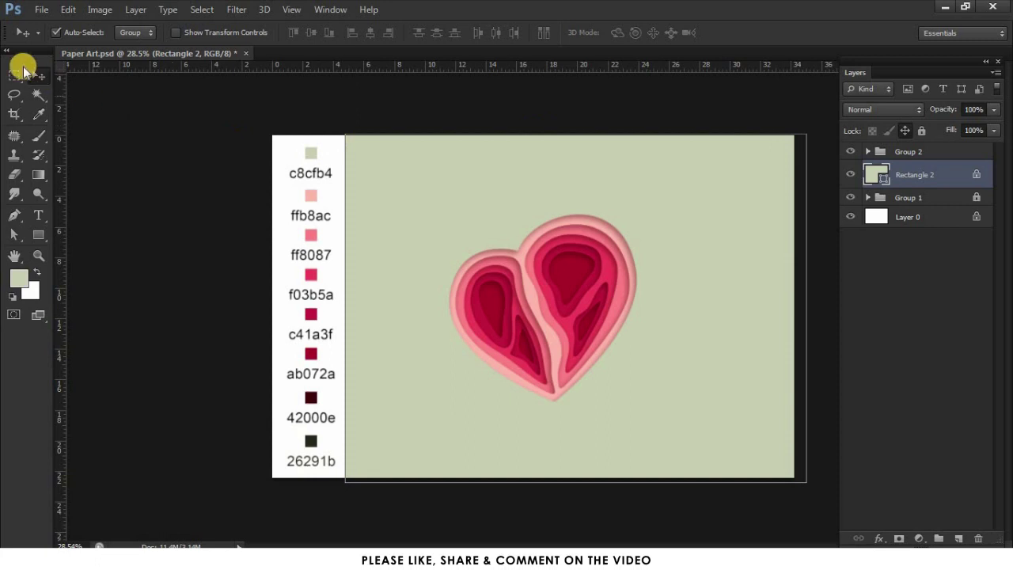
Step: Shift the heart group slightly to the right on the green background and ungroup its layers
left_click(595, 175)
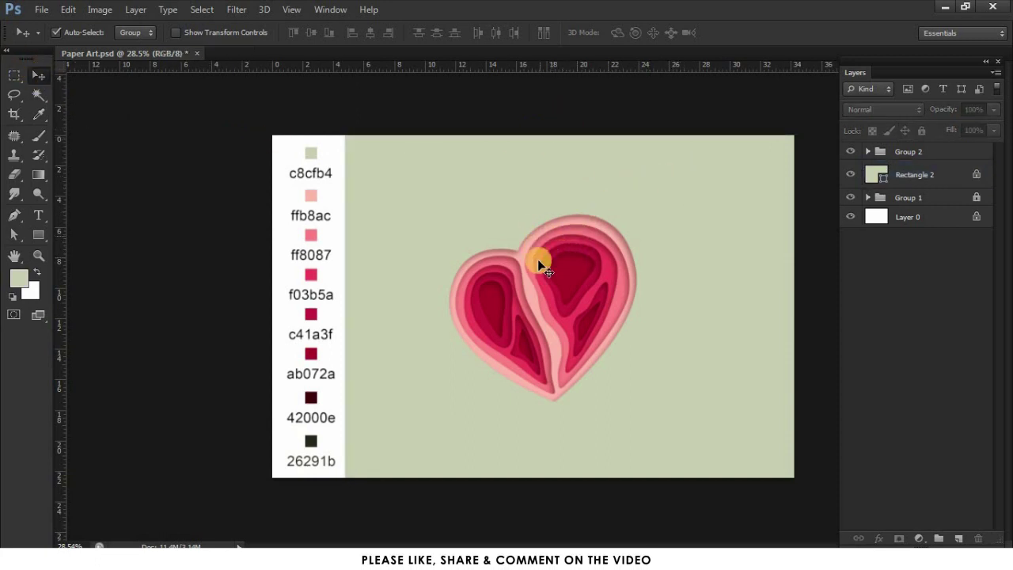
left_click_drag(542, 282, 549, 287)
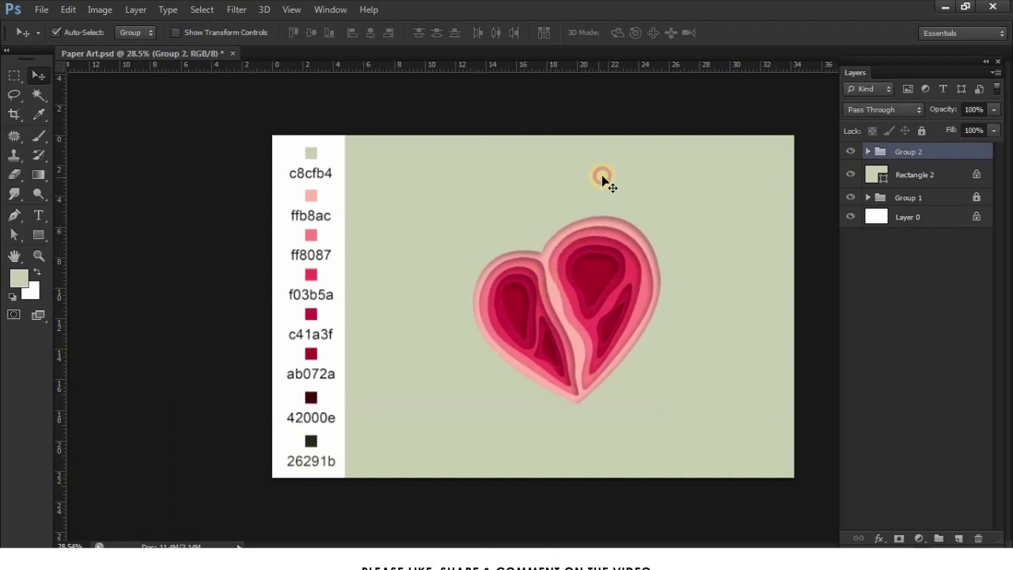
left_click(892, 155, "ctrl")
left_click(893, 155)
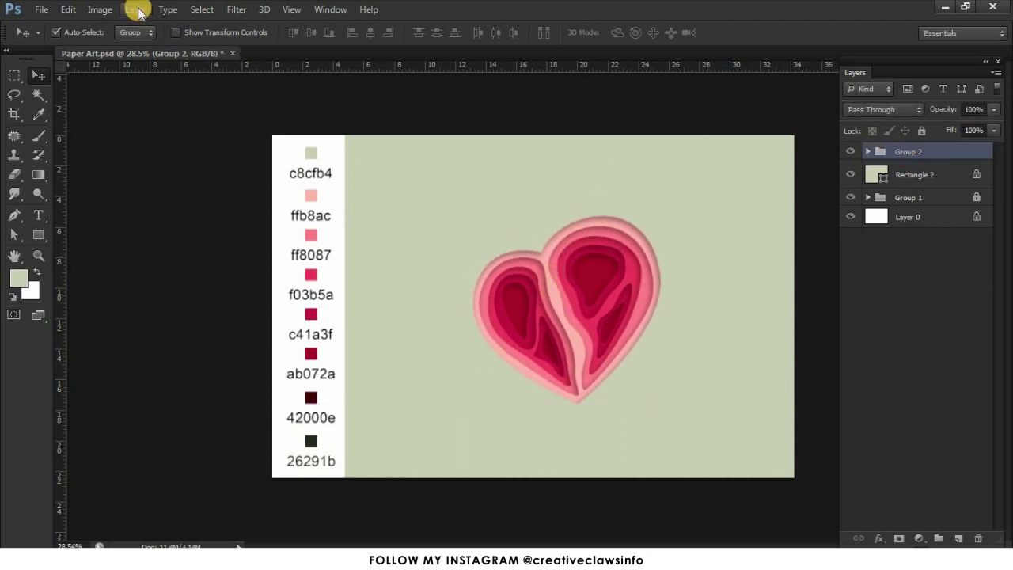
left_click(135, 9)
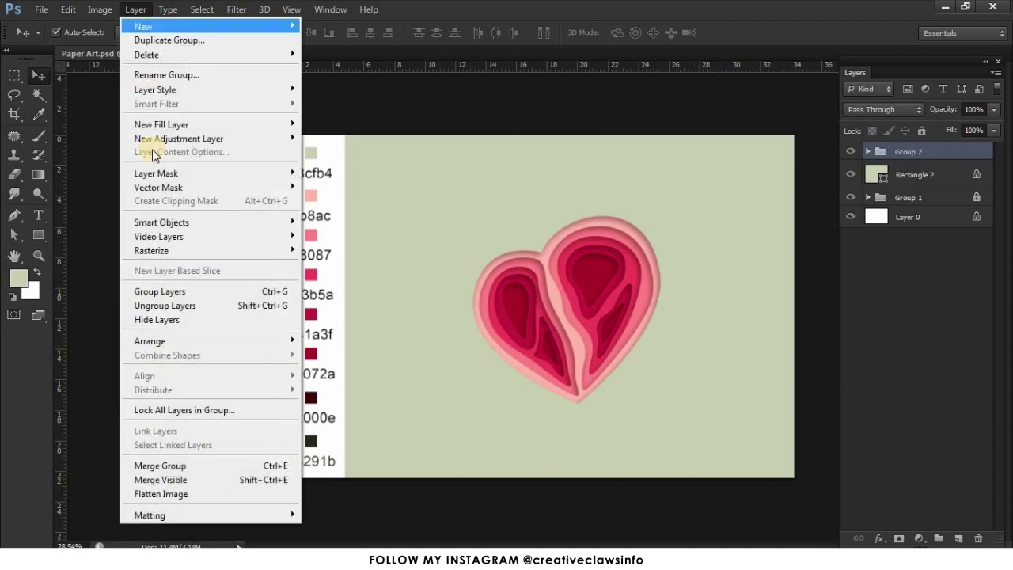
left_click(165, 307)
left_click(655, 108)
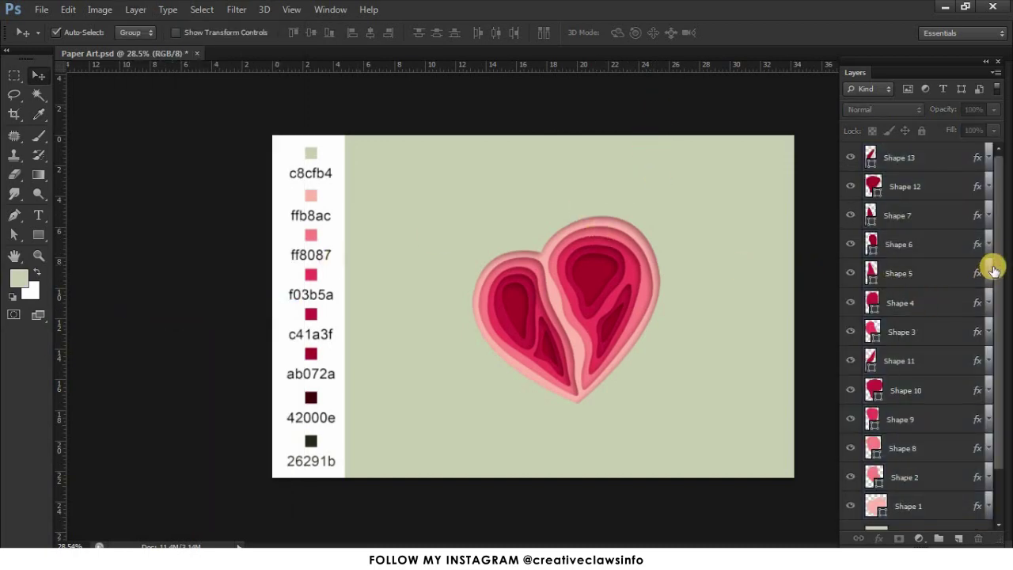
Step: Duplicate the Shape 1 layer
scroll(959, 393, "down", 2)
left_click_drag(628, 224, 635, 215)
key("ctrl+z")
left_click_drag(911, 446, 954, 537)
Step: Enlarge the duplicated Shape 1 evenly around the heart with Free Transform to about 959 by 957 px
key("z")
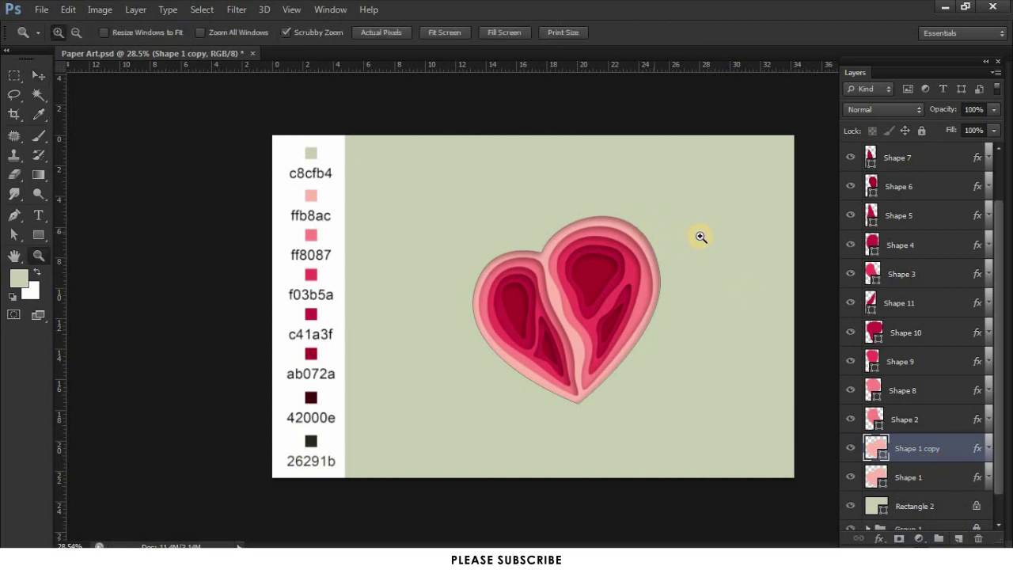
mouse_move(700, 236)
left_mouse_down()
mouse_move(674, 229)
mouse_move(696, 233)
left_mouse_up()
left_click(39, 75)
key("ctrl+t")
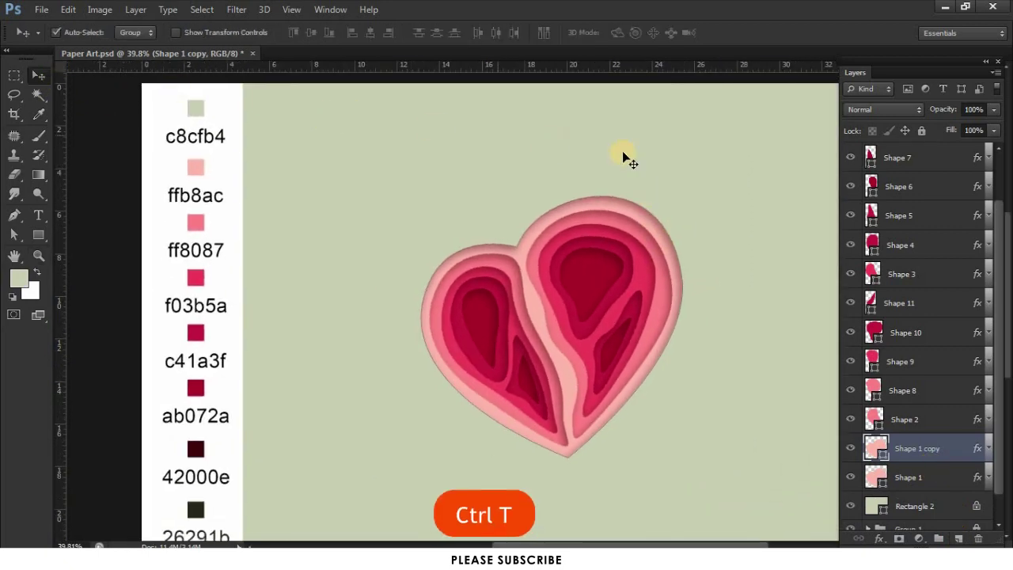
left_click_drag(684, 194, 694, 187)
key("Return")
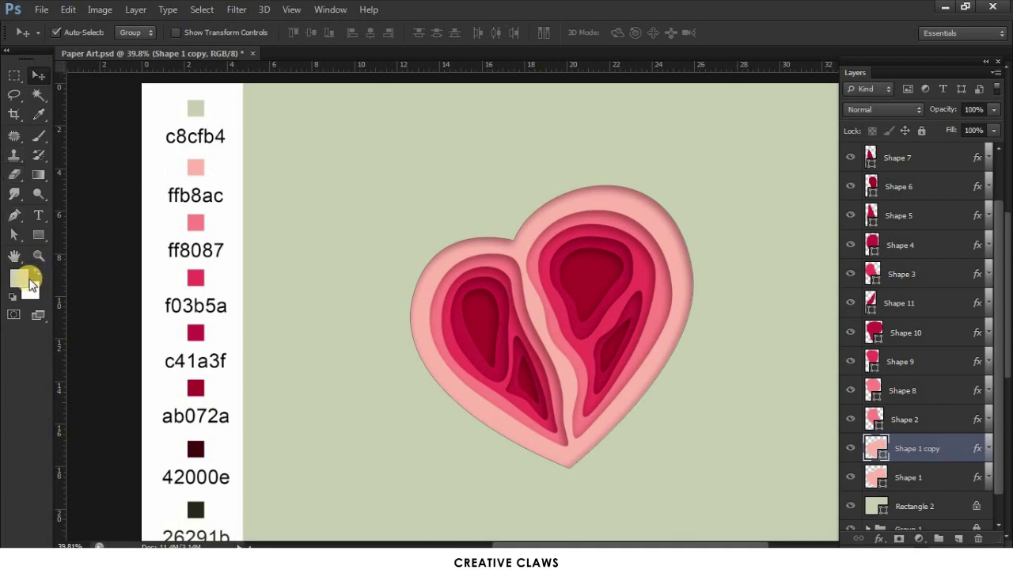
Step: Fill the enlarged Shape 1 copy with white and place its layer below Shape 1
left_click(39, 236)
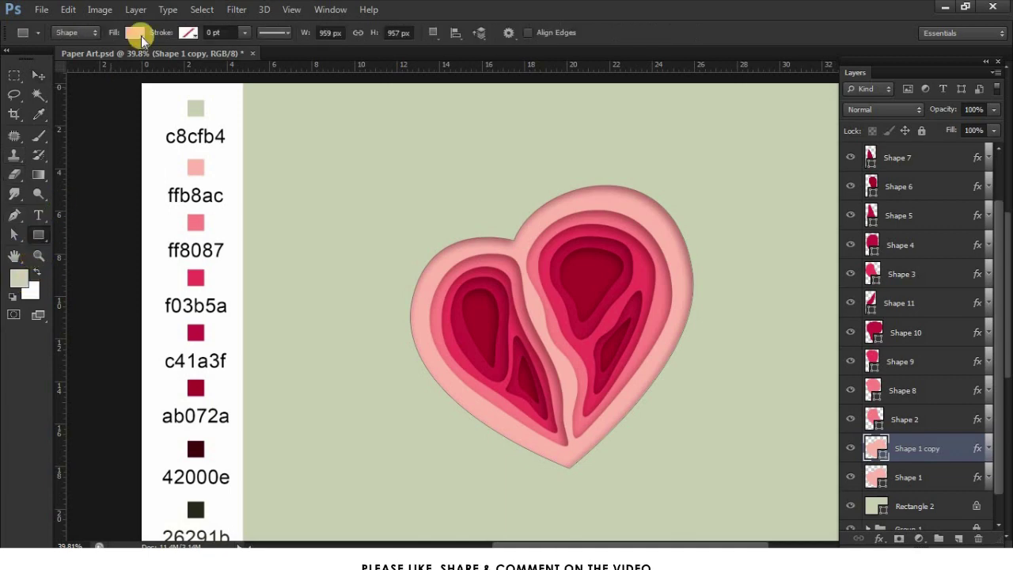
left_click(134, 32)
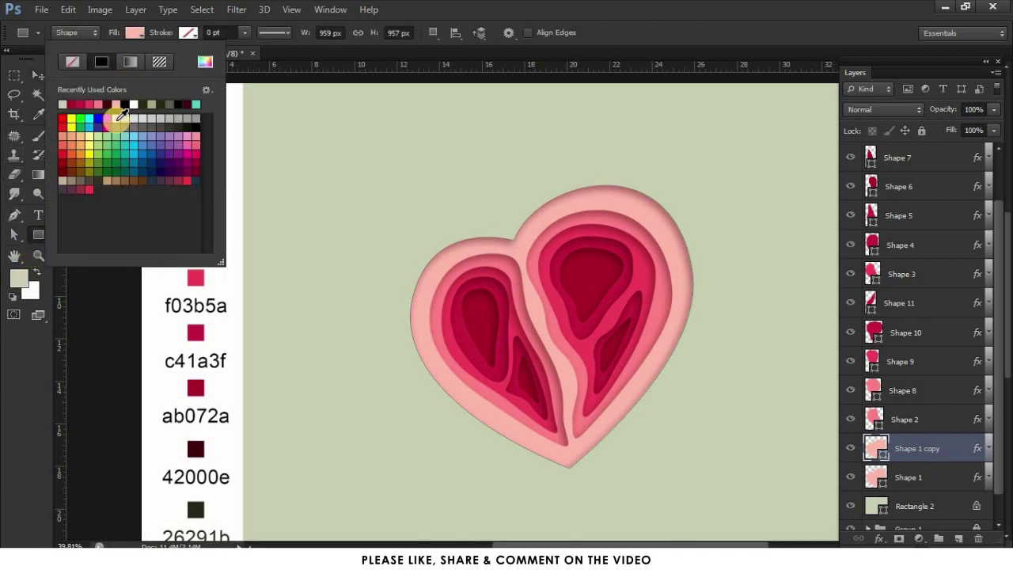
left_click(117, 117)
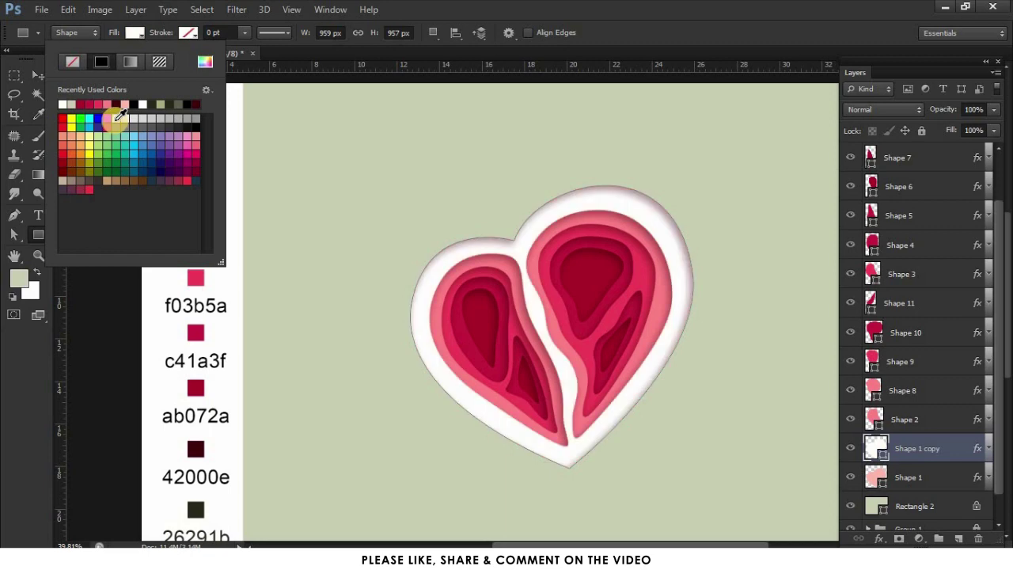
left_click(35, 77)
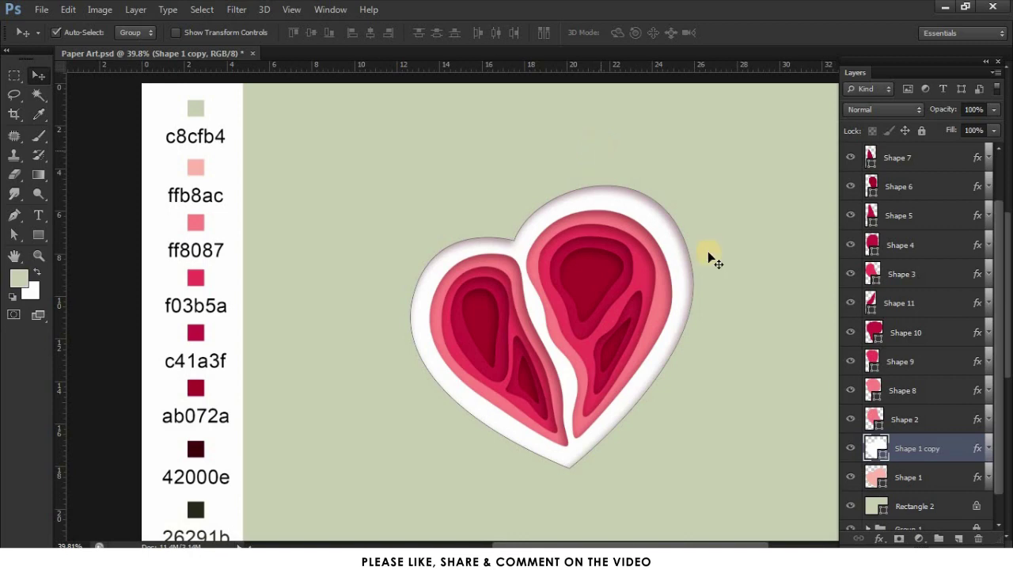
left_click_drag(917, 455, 918, 481)
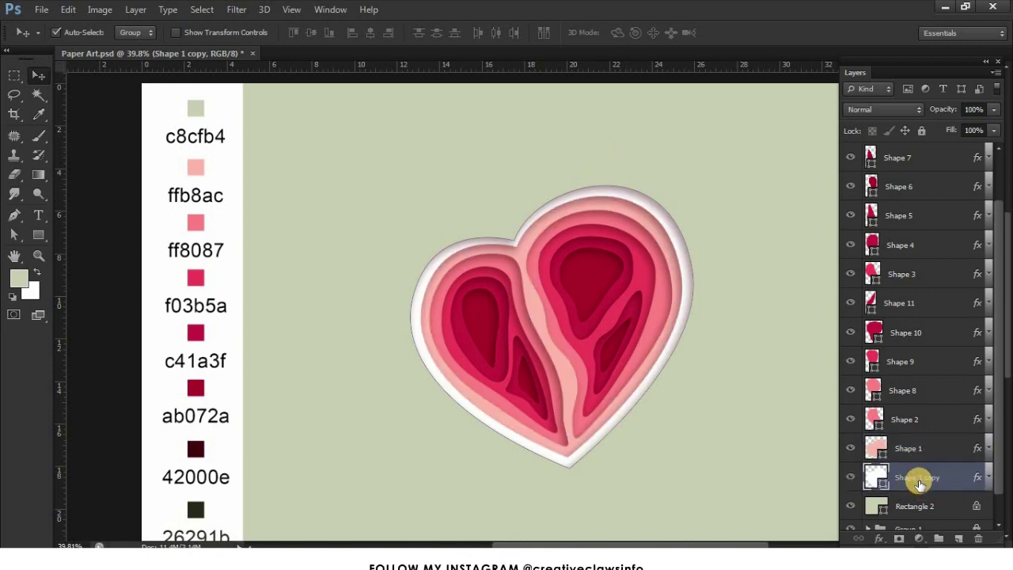
Step: Duplicate the white Shape 1 copy layer and enlarge the lower copy evenly around the heart to about 107%
left_click(611, 171)
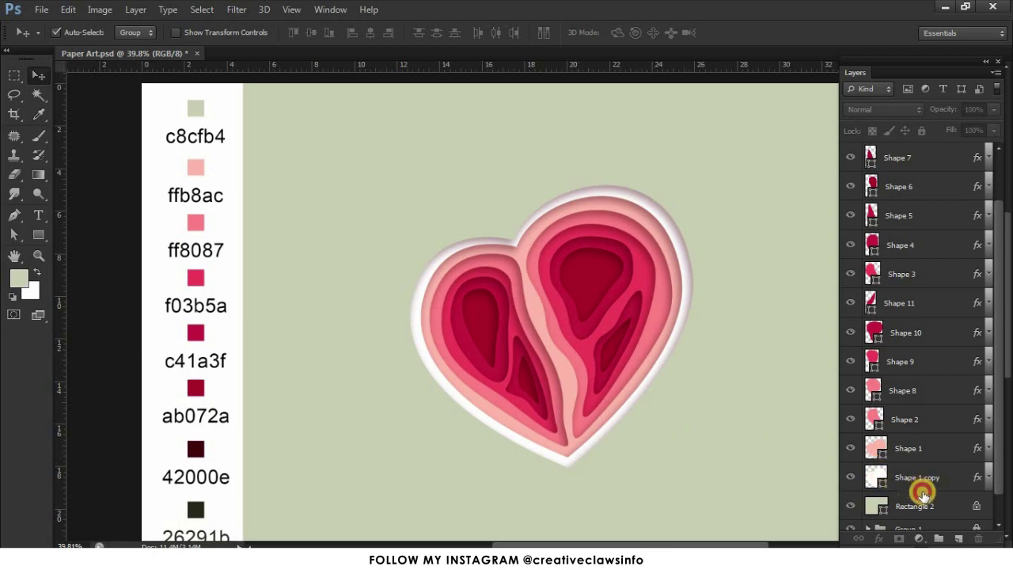
left_click(921, 492)
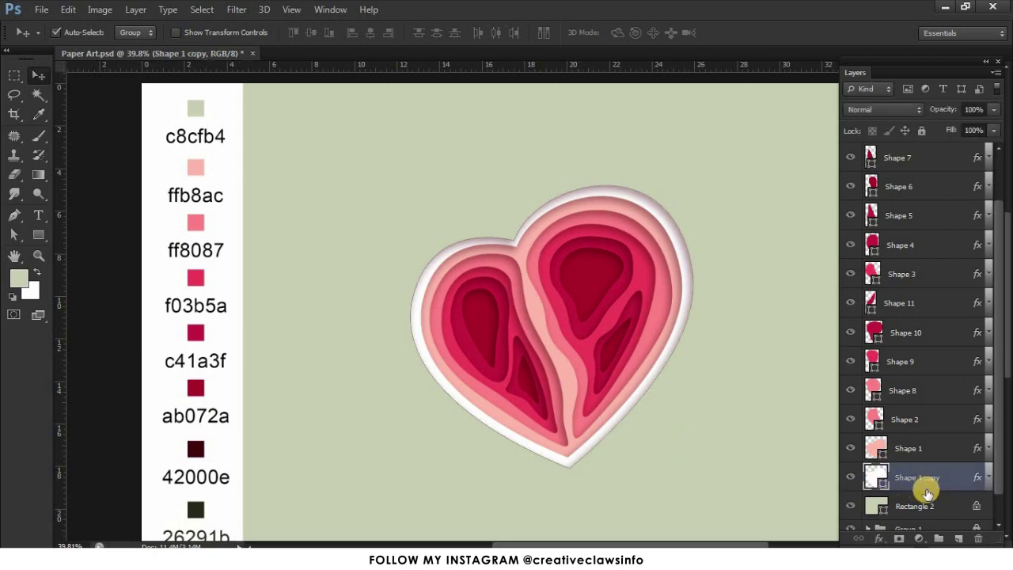
left_click_drag(926, 490, 956, 538)
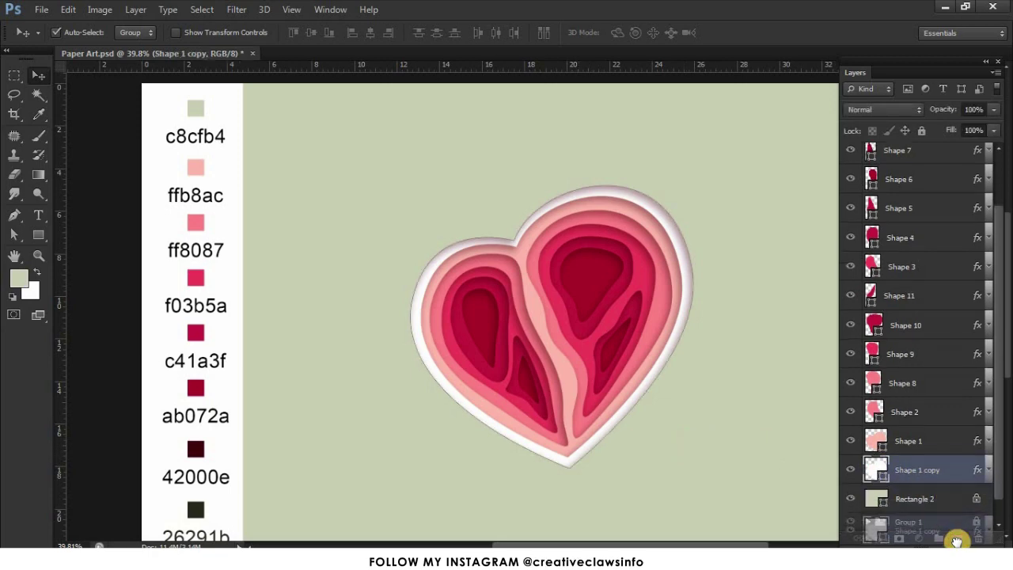
left_click(918, 499)
key("ctrl+t")
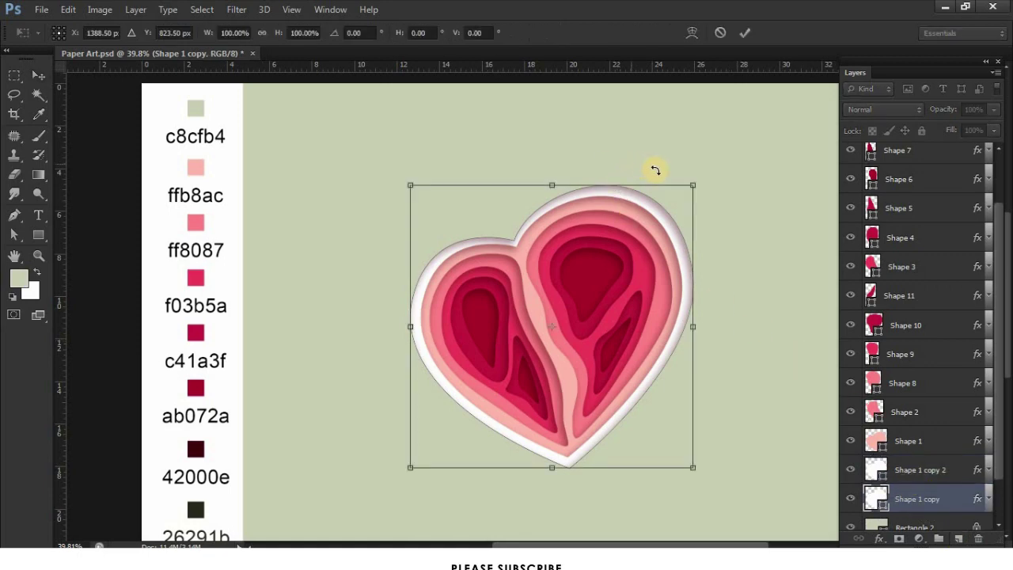
left_click_drag(694, 186, 702, 175)
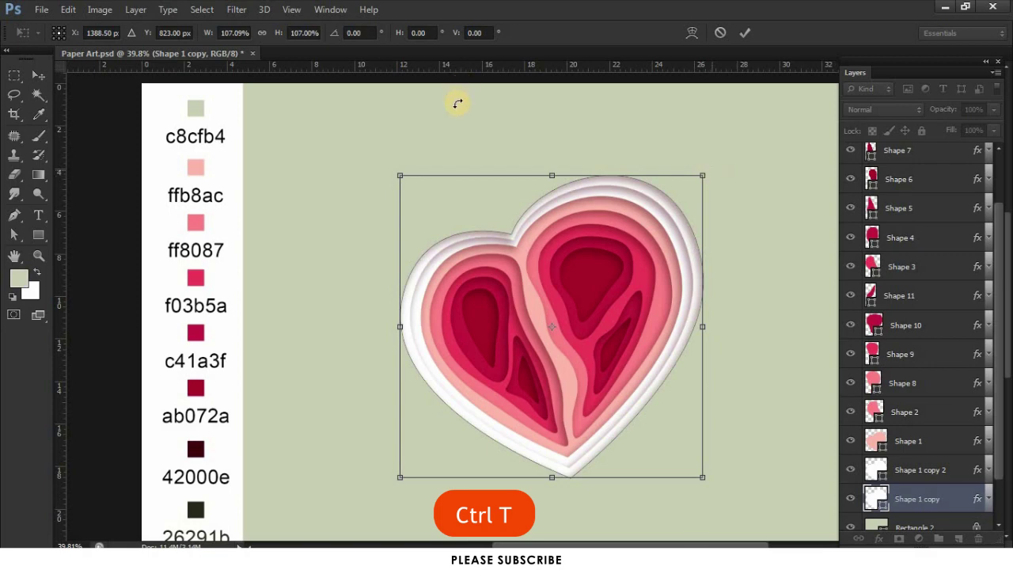
key("Return")
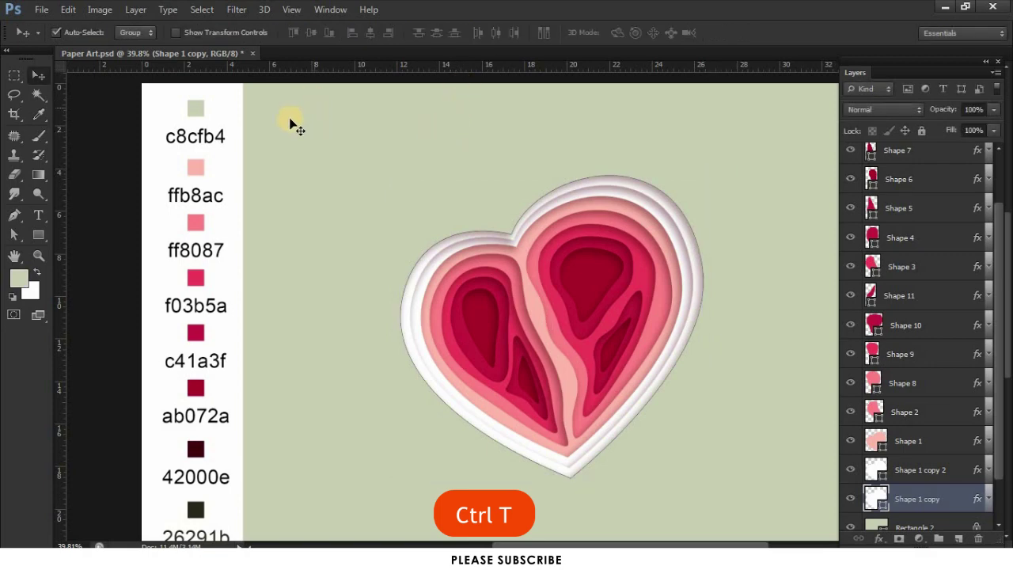
Step: Fill the enlarged Shape 1 copy with the background green c8cfb4 and deselect the layer
left_click(38, 113)
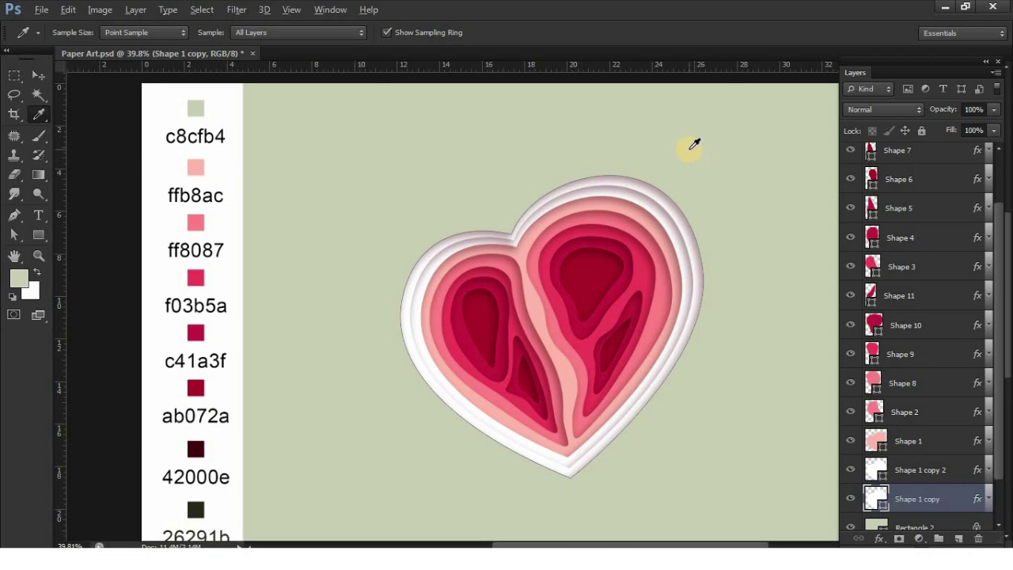
key("alt+BackSpace")
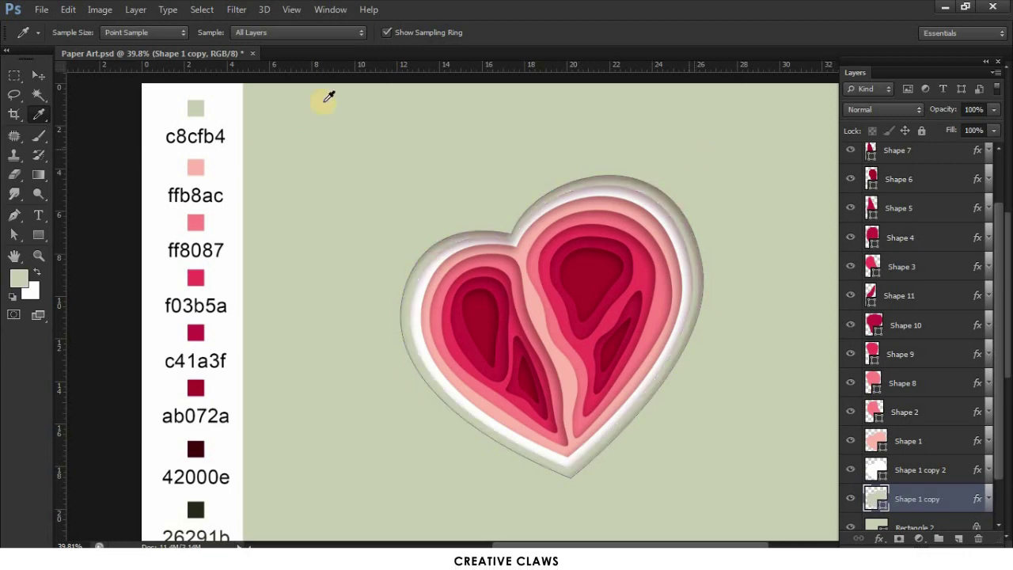
left_click(39, 74)
left_click(406, 182)
Step: Select all the heart layers and scale the whole heart down slightly with Free Transform
key("z")
left_click_drag(551, 199, 622, 237)
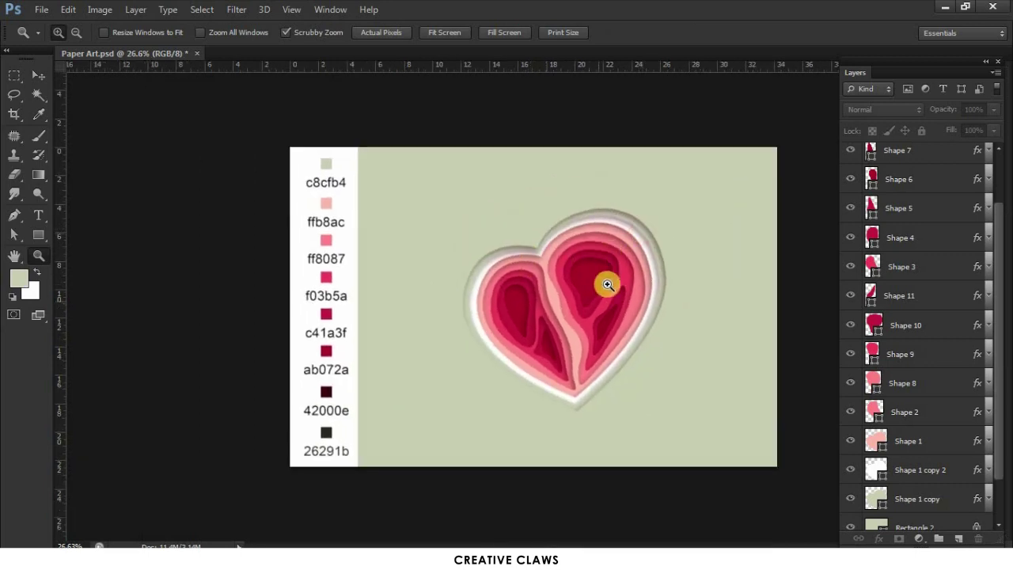
left_click(39, 75)
left_click_drag(455, 149, 660, 417)
key("ctrl+t")
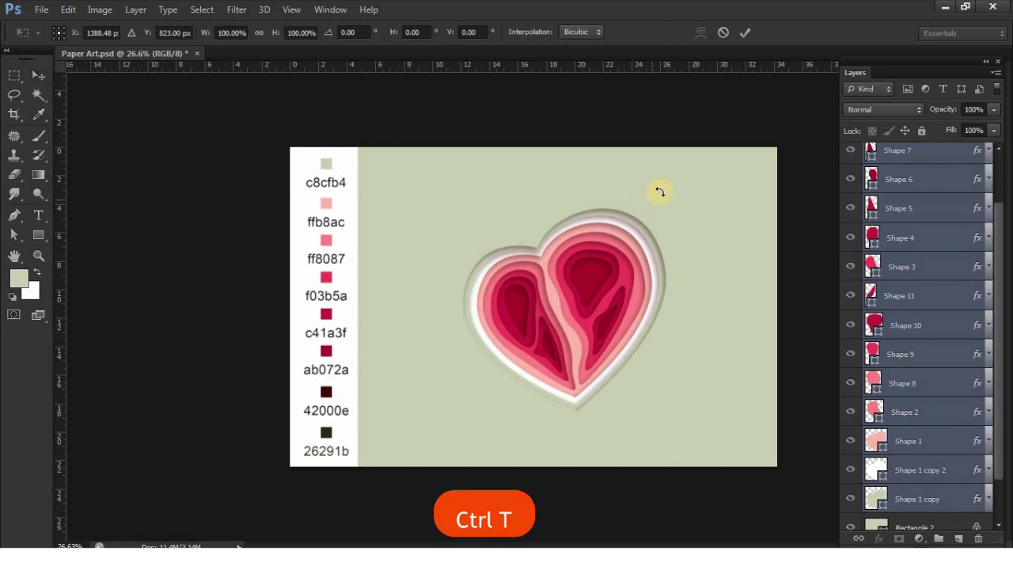
left_click_drag(661, 208, 638, 225)
left_click_drag(599, 266, 601, 265)
left_click_drag(637, 221, 639, 220)
key("Return")
Step: Draw a circle about 113 px across above and to the left of the heart, on a layer above Shape 12
key("z")
left_click_drag(610, 284, 542, 186)
left_click_drag(641, 179, 603, 191)
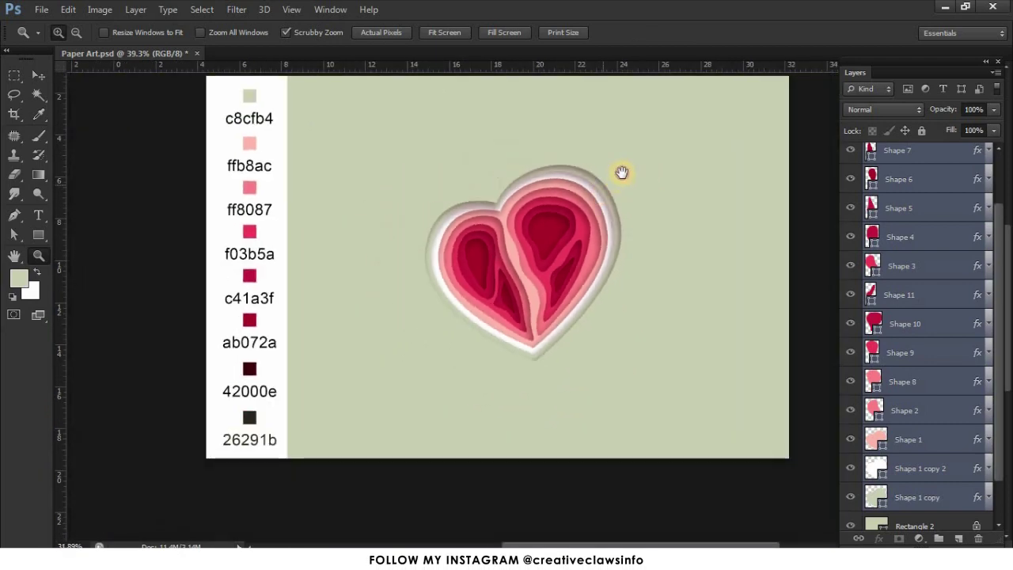
left_click_drag(544, 156, 579, 195)
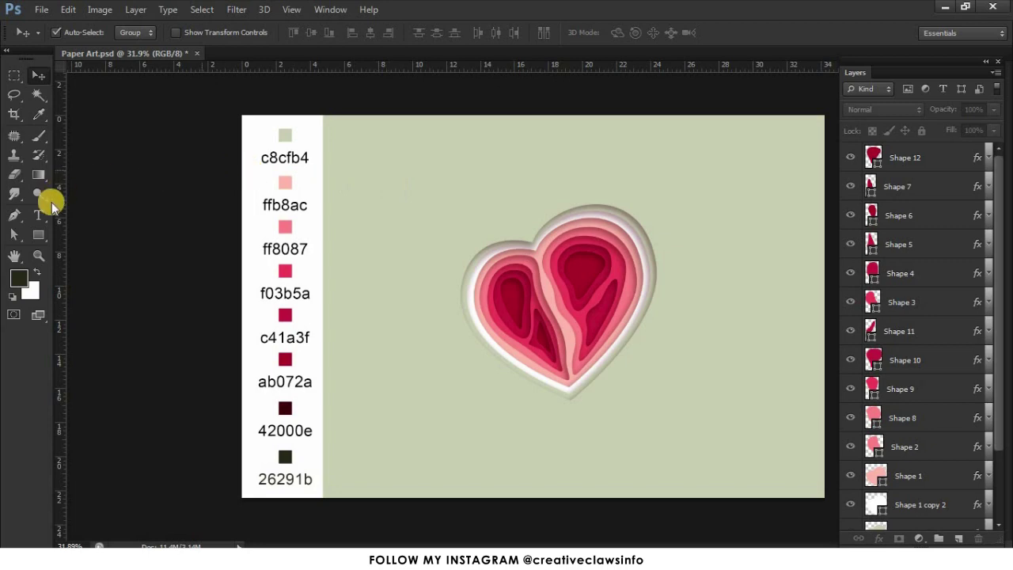
left_click(39, 235)
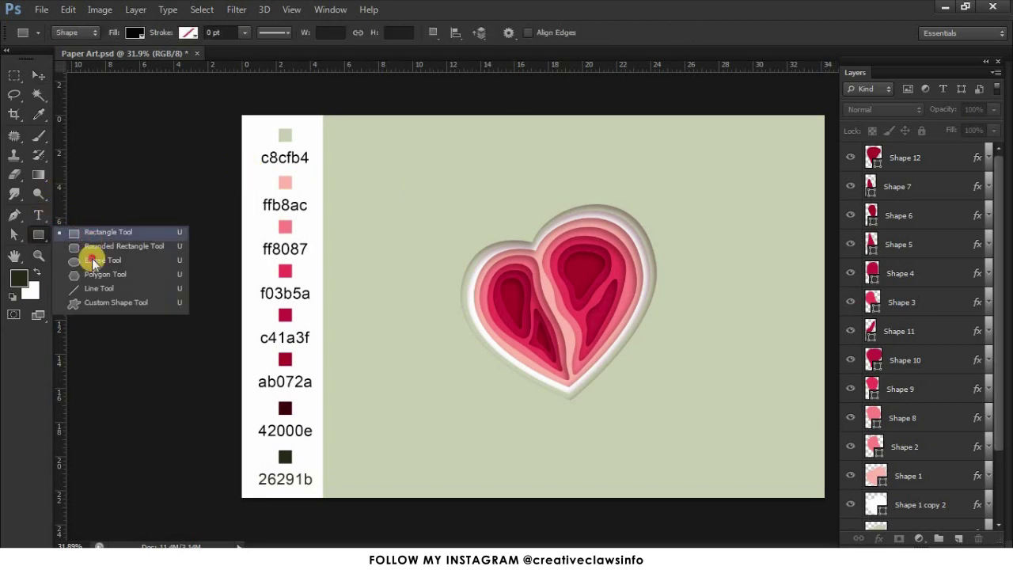
left_click(99, 259)
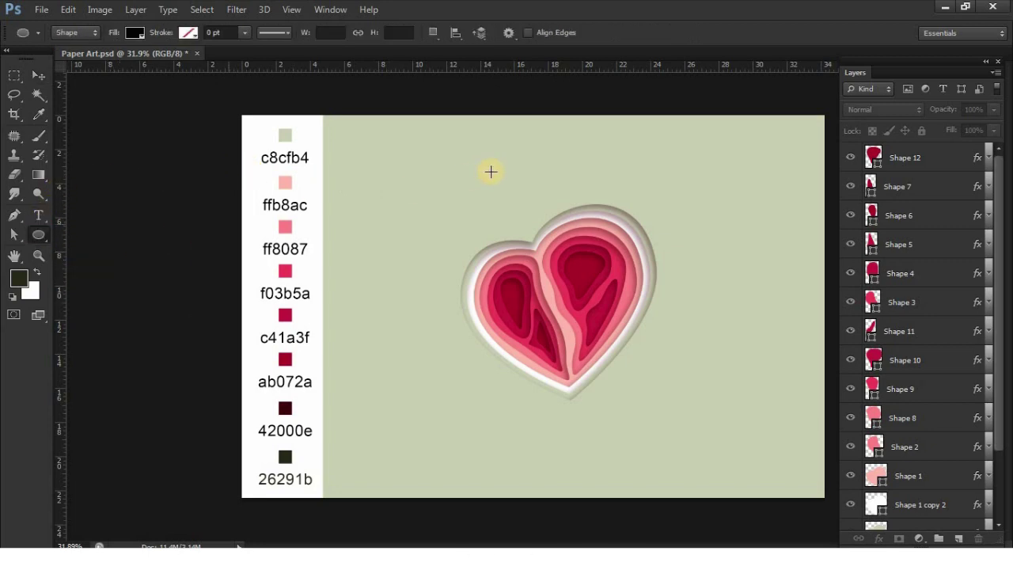
left_click(924, 164)
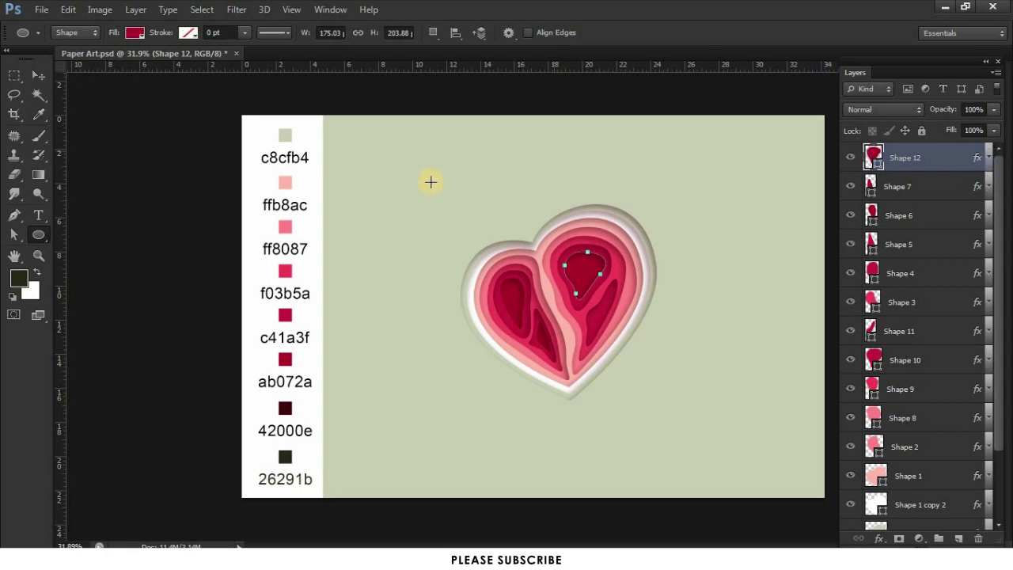
left_click_drag(396, 173, 422, 200)
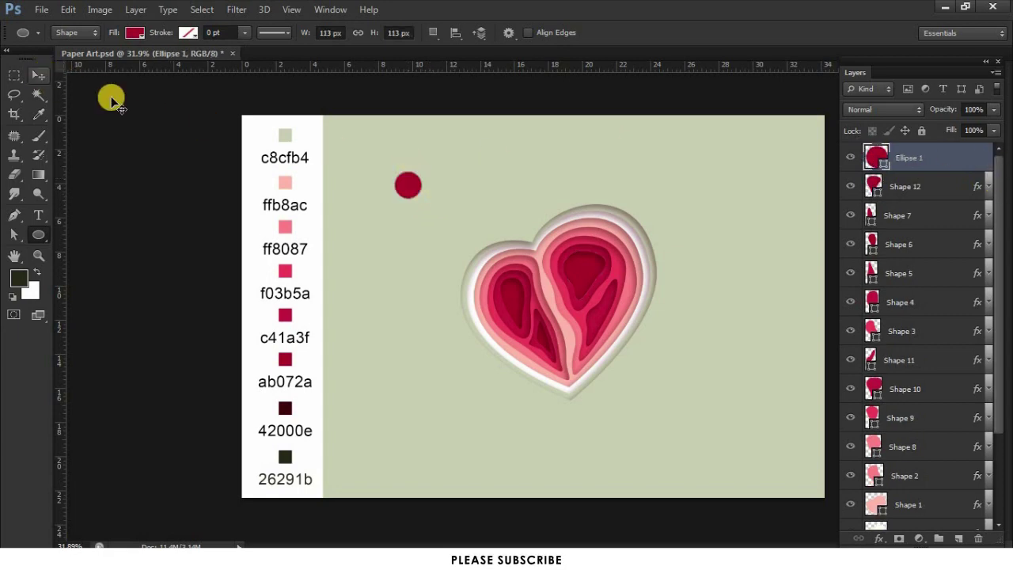
Step: Move the circle slightly towards the heart and shrink it to a small dot with Free Transform
key("v")
mouse_move(407, 181)
left_mouse_down()
mouse_move(413, 158)
mouse_move(423, 175)
left_mouse_up()
key("ctrl+t")
key("Return")
key("z")
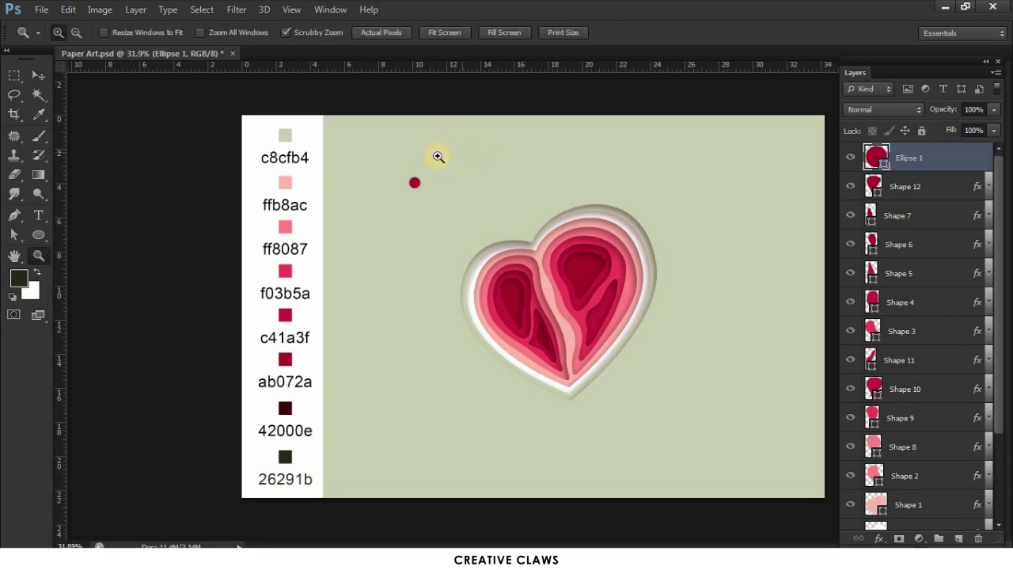
Step: Fill the Ellipse 1 dot with the dark palette colour 26291b
left_click(37, 75)
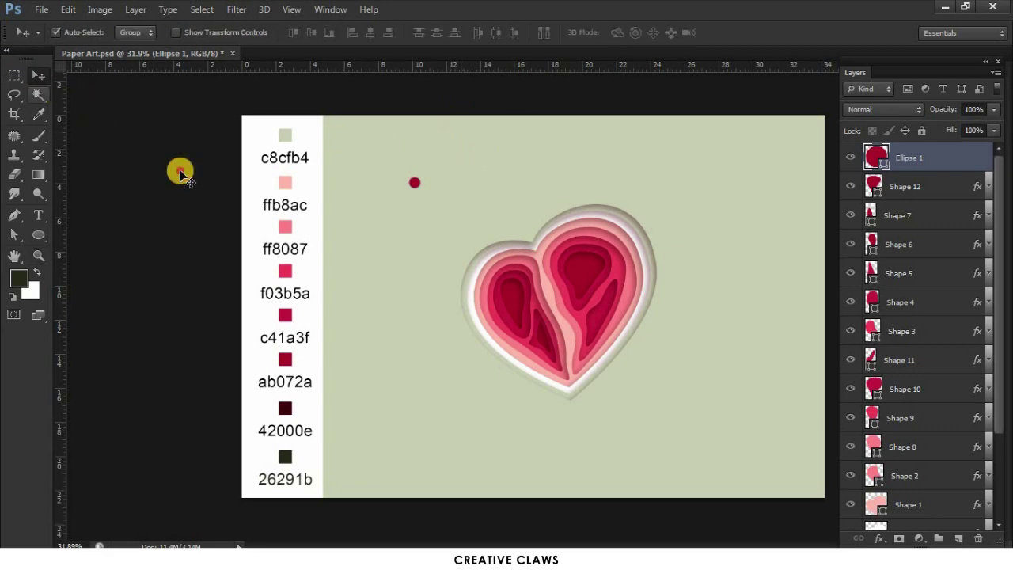
left_click(427, 187)
left_click(420, 185)
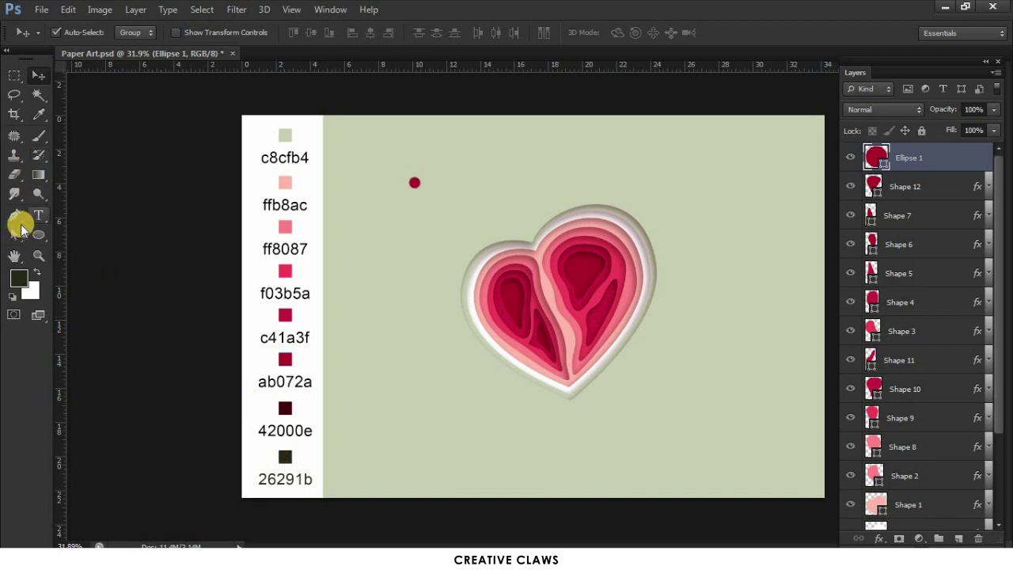
left_click(38, 114)
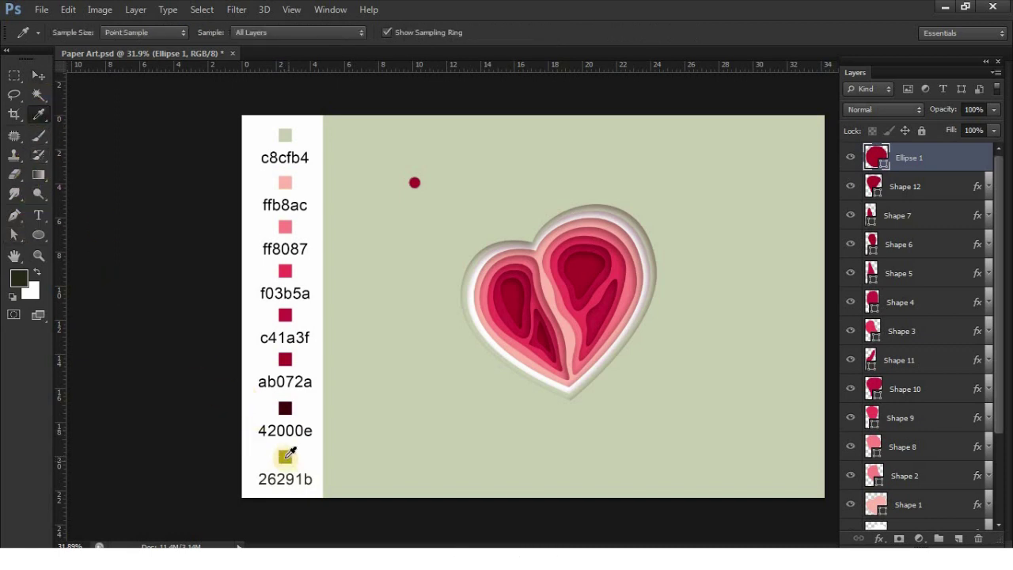
key("alt+BackSpace")
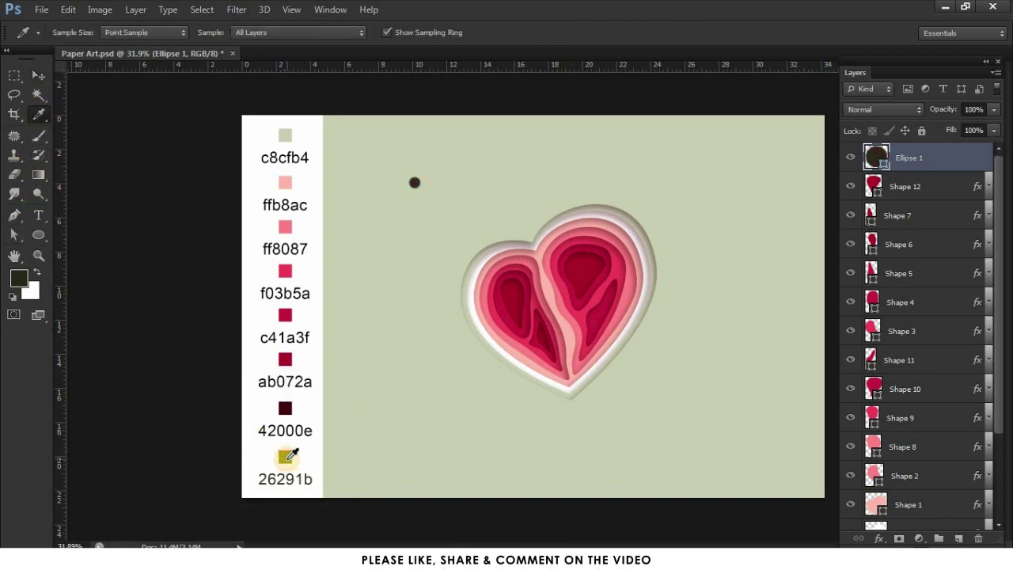
Step: Add a black Multiply drop shadow to Ellipse 1 with 26% opacity, 16 px distance and 18 px size
left_click(39, 76)
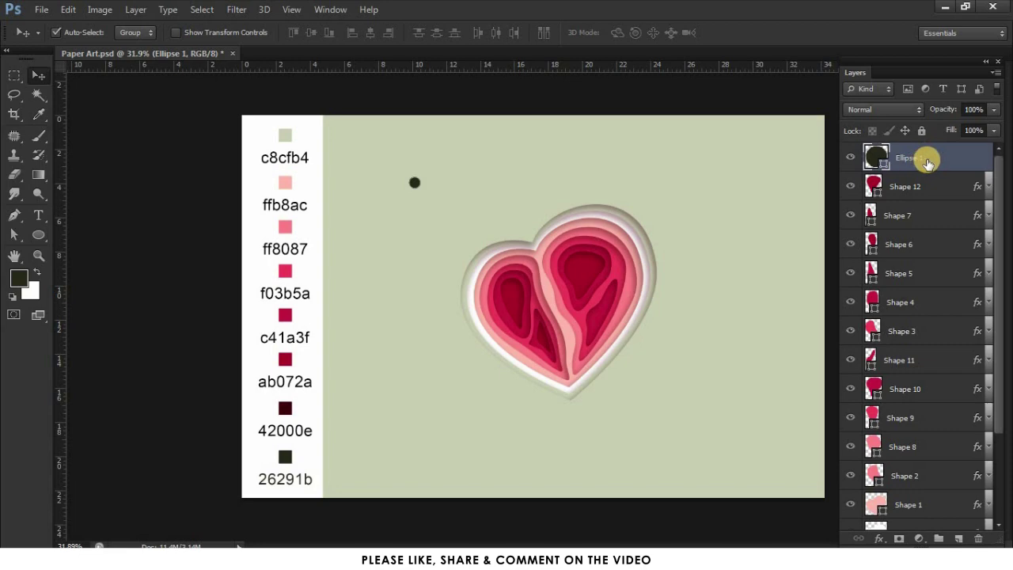
left_click(878, 538)
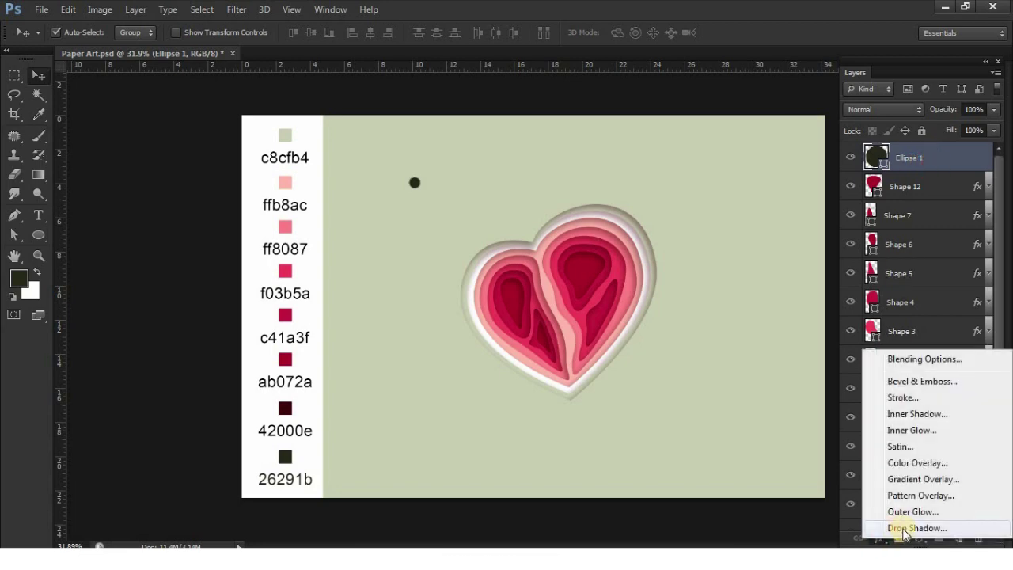
left_click(905, 528)
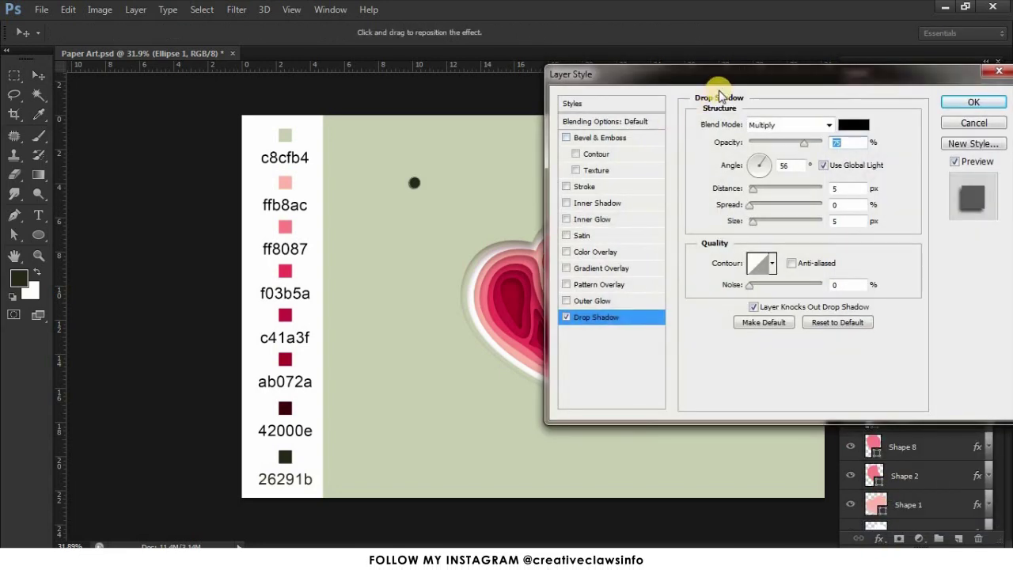
left_click_drag(728, 79, 715, 87)
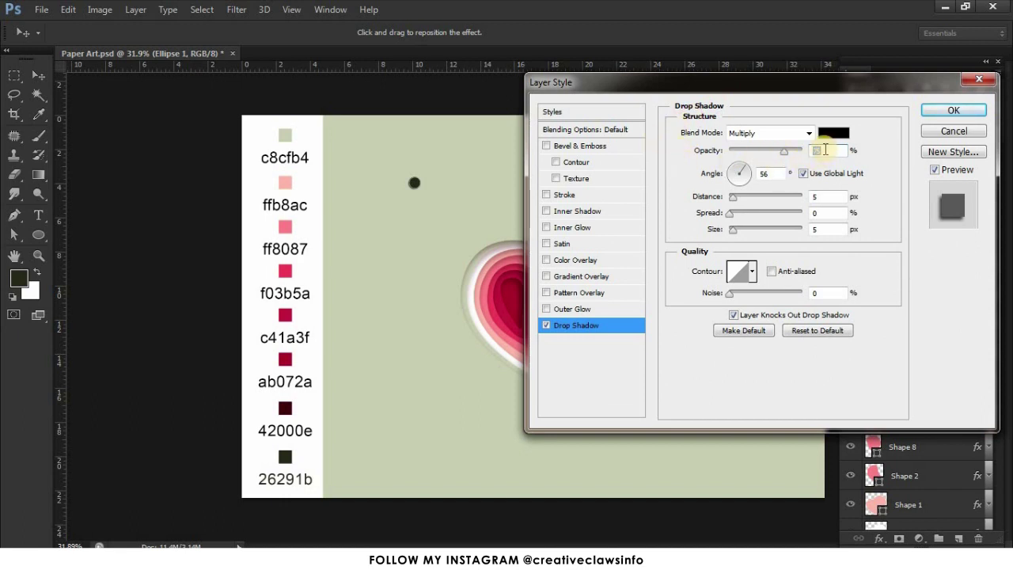
type("26")
key("Tab")
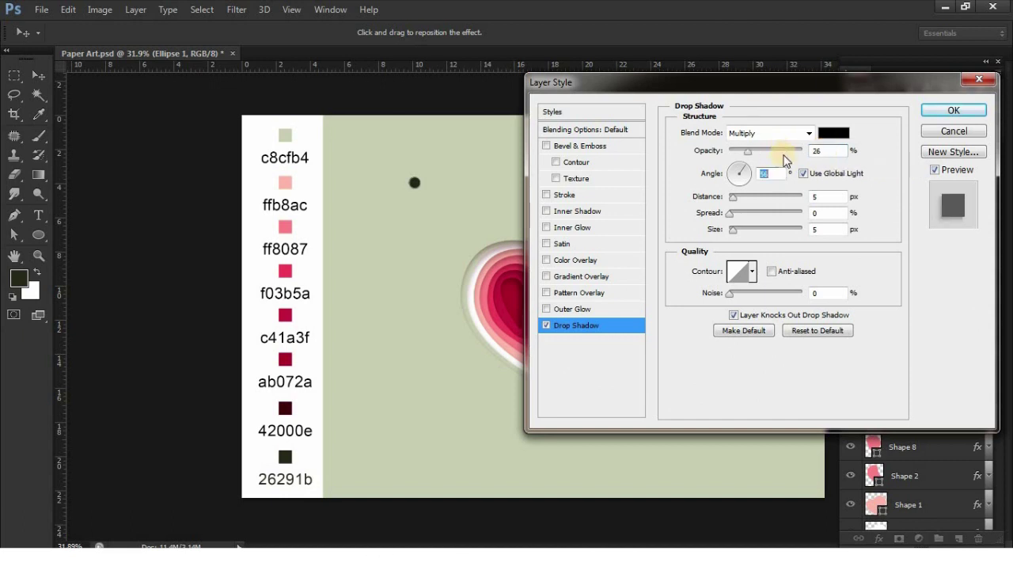
left_click(807, 198)
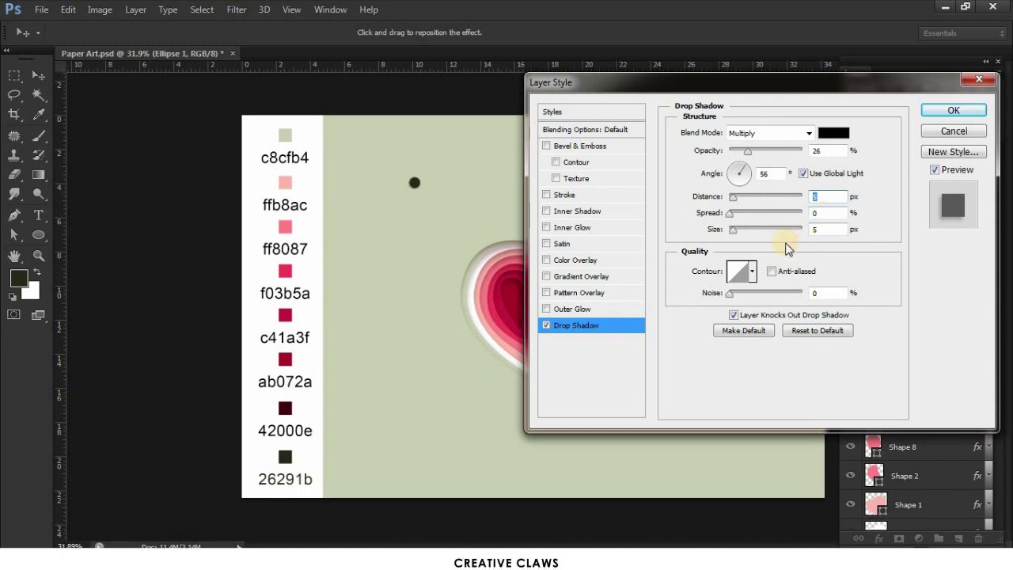
left_click(847, 227)
type("8")
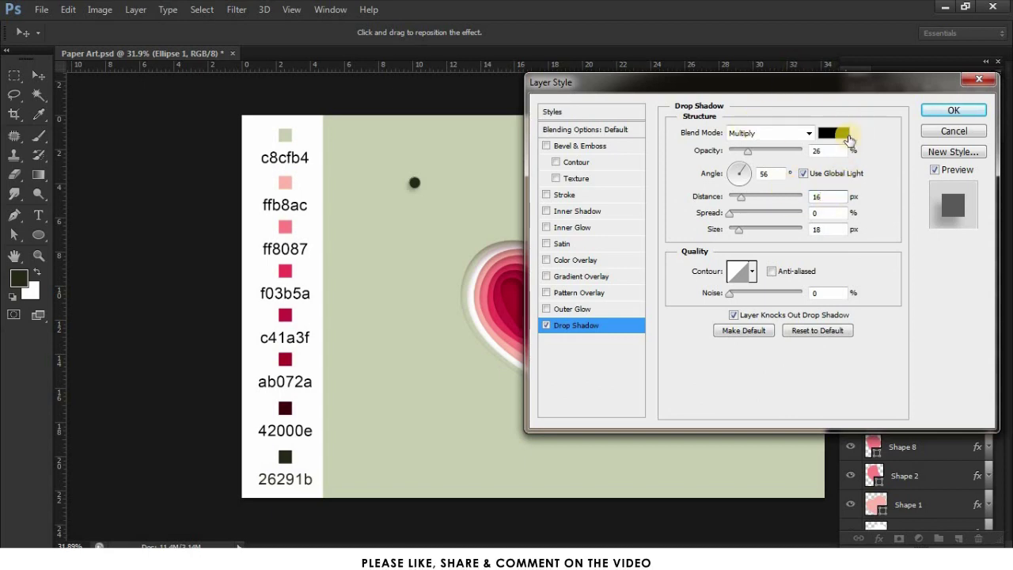
left_click_drag(846, 82, 818, 84)
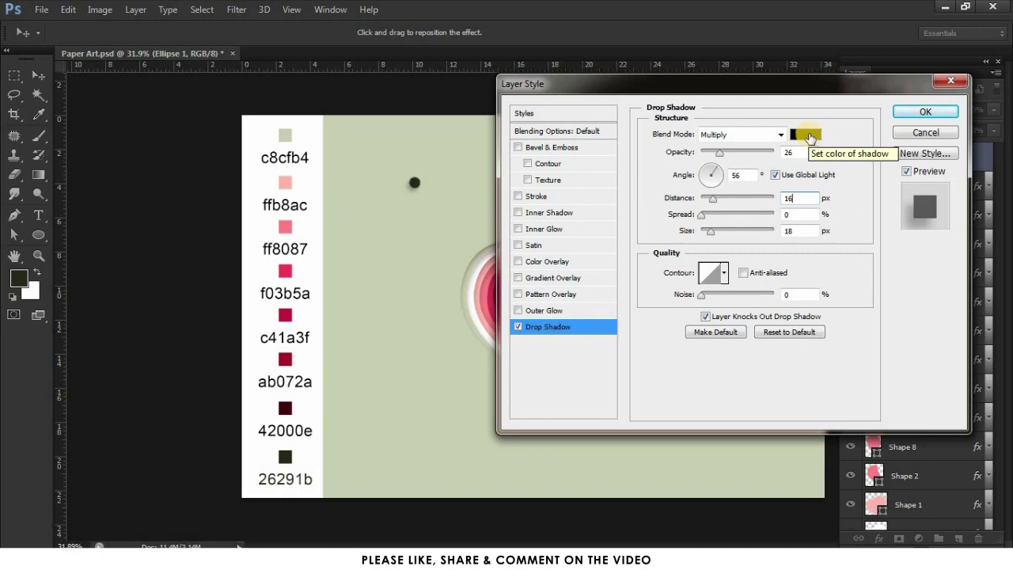
left_click(923, 112)
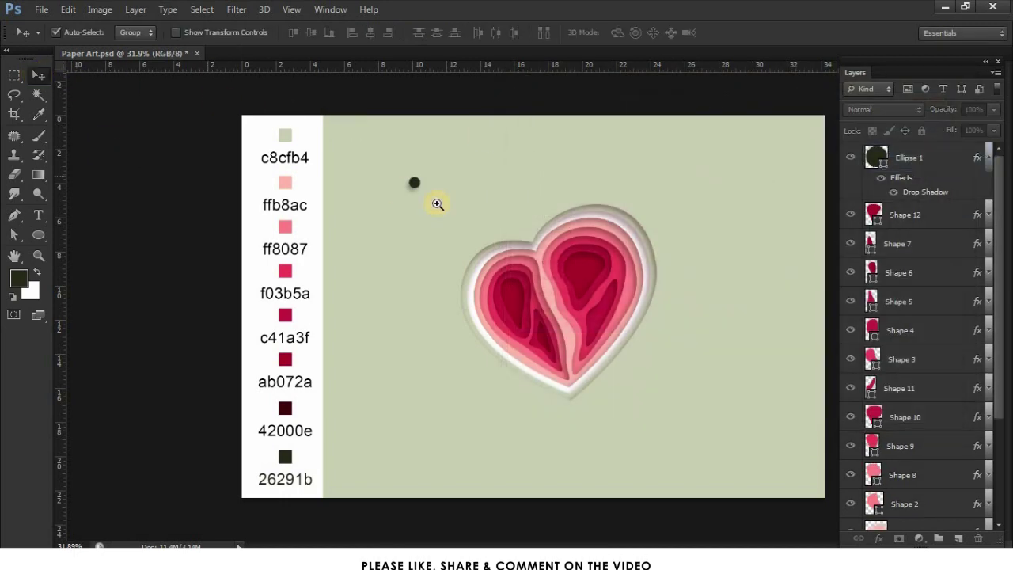
Step: Place three copies of the dark dot around the heart: upper right, right and lower left
key("z")
left_click_drag(463, 220, 448, 222)
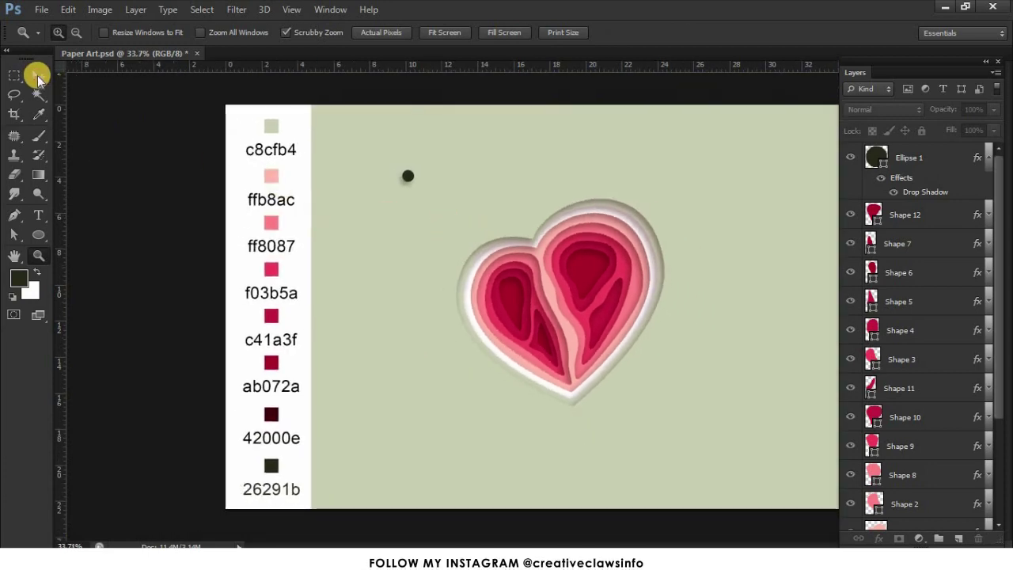
left_click(38, 77)
left_click_drag(407, 176, 663, 160)
left_click_drag(711, 246, 720, 293)
left_click_drag(441, 404, 443, 403)
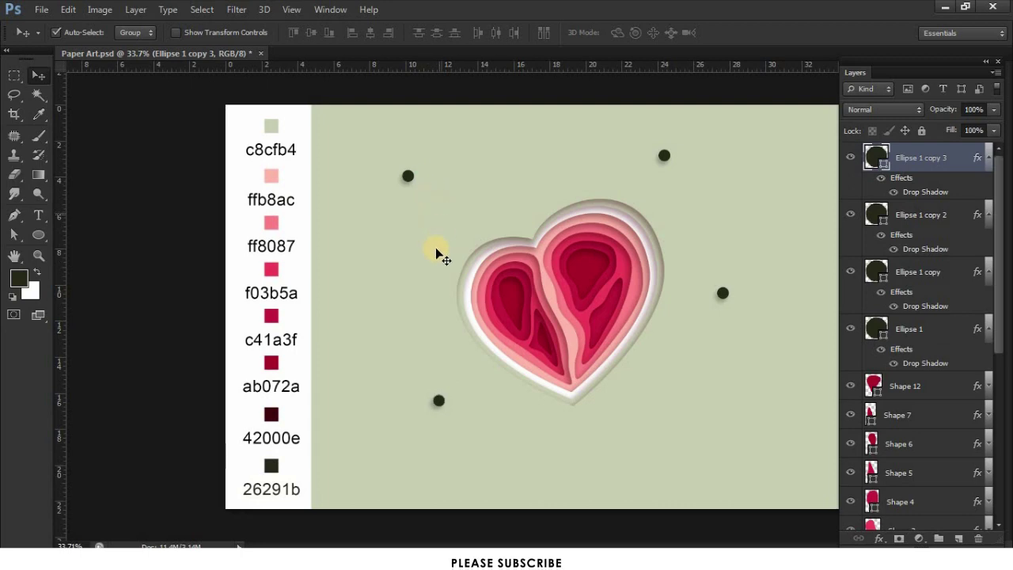
Step: Duplicate a dot to the left of the heart and scale the copy down to a tiny dot
left_click_drag(436, 368, 428, 325)
key("ctrl+t")
key("Return")
Step: Scatter many copies of the large and tiny dots around the heart, mostly below it and to its right
key("z")
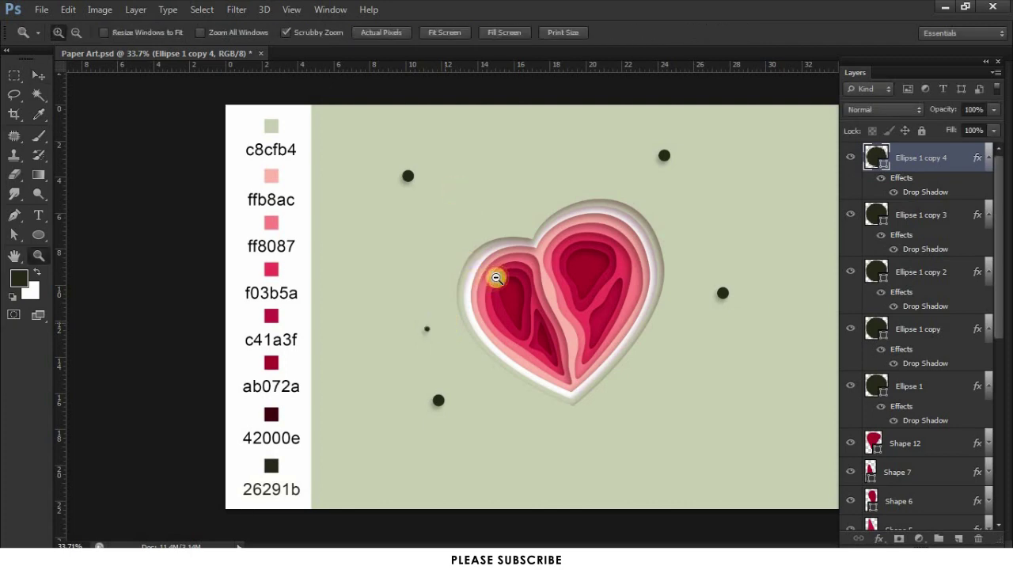
left_click_drag(496, 278, 441, 283)
key("v")
left_click(413, 340)
left_click(416, 265)
left_click_drag(417, 342, 726, 447)
left_click_drag(804, 321, 615, 381)
left_click_drag(616, 381, 500, 472)
left_click_drag(500, 473, 417, 443)
left_click_drag(281, 322, 349, 453)
left_click_drag(349, 453, 585, 523)
left_click_drag(586, 523, 663, 441)
left_click_drag(783, 356, 777, 348)
left_click_drag(777, 347, 759, 438)
left_click_drag(758, 438, 743, 521)
left_click_drag(683, 314, 686, 203)
left_click_drag(503, 362, 591, 383)
left_click_drag(678, 406, 678, 407)
left_click_drag(591, 381, 550, 305)
left_click_drag(616, 268, 615, 200)
left_click_drag(666, 161, 768, 133)
left_click_drag(662, 93, 652, 219)
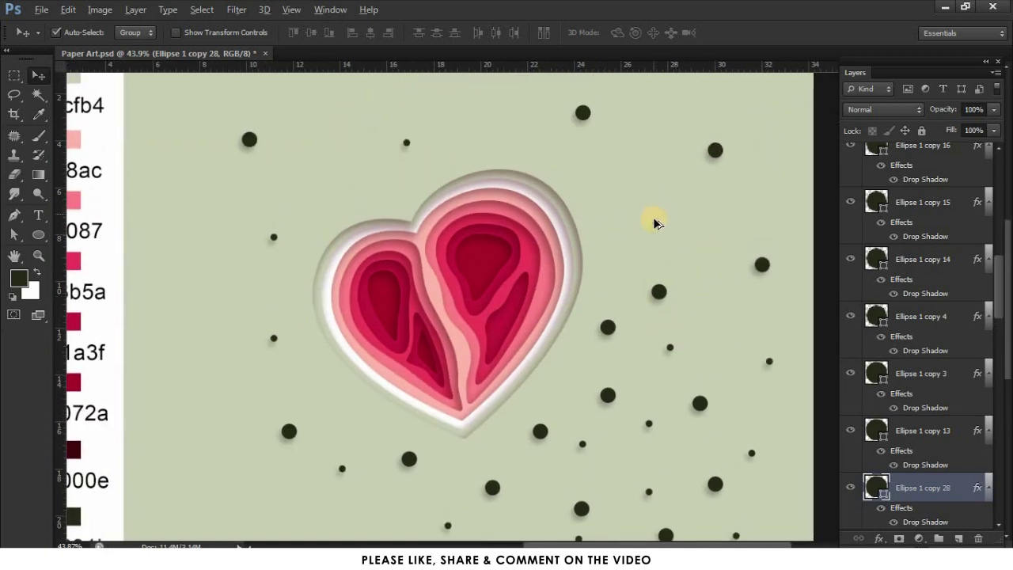
Step: Fill the remaining gaps above, left, right and lower left of the heart with more dot copies
left_click_drag(471, 120, 308, 184)
left_click_drag(353, 351, 260, 430)
left_click_drag(348, 441, 454, 322)
left_click_drag(455, 322, 513, 350)
left_click_drag(607, 413, 482, 339)
key("z")
left_click_drag(642, 245, 540, 313)
left_click_drag(655, 292, 684, 290)
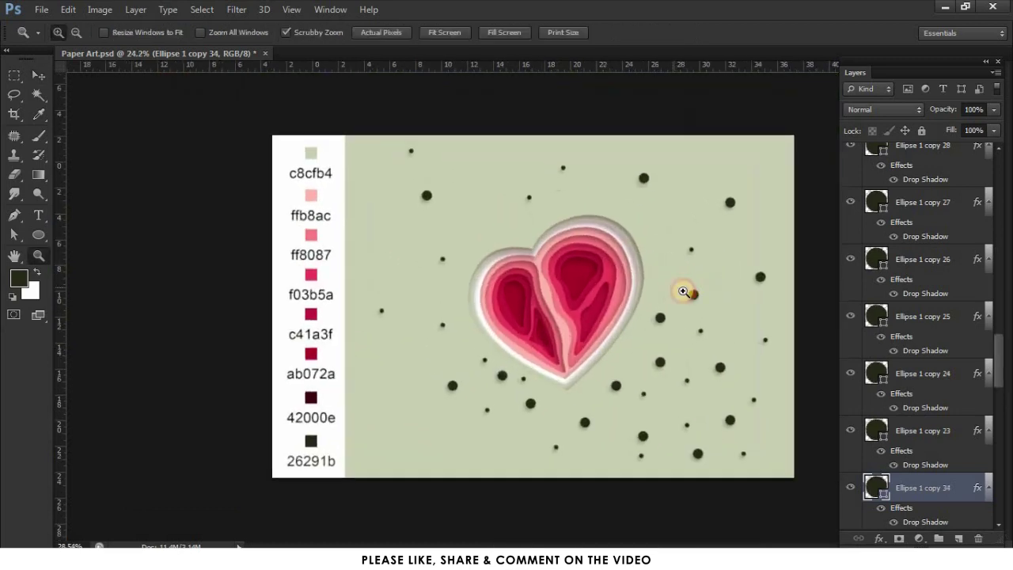
Step: Add a large dot copy and tiny dot copies in the empty area to the upper right of the heart
key("v")
left_click_drag(644, 181, 660, 224)
left_click_drag(726, 231, 755, 229)
key("z")
left_click_drag(725, 310, 604, 352)
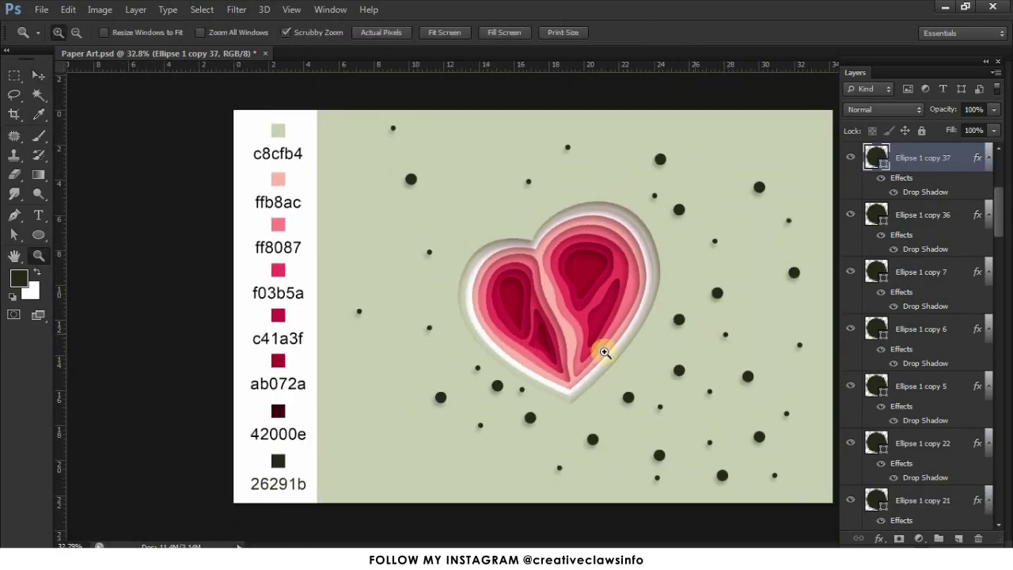
Step: Change the fill of the large dot just right of the heart's bottom tip to white
left_click(35, 79)
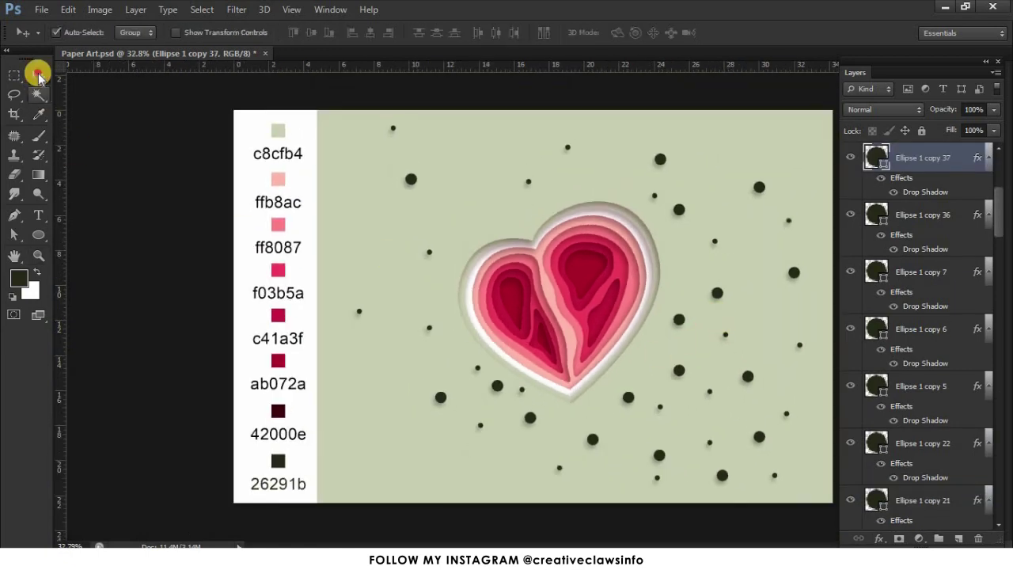
left_click(631, 399)
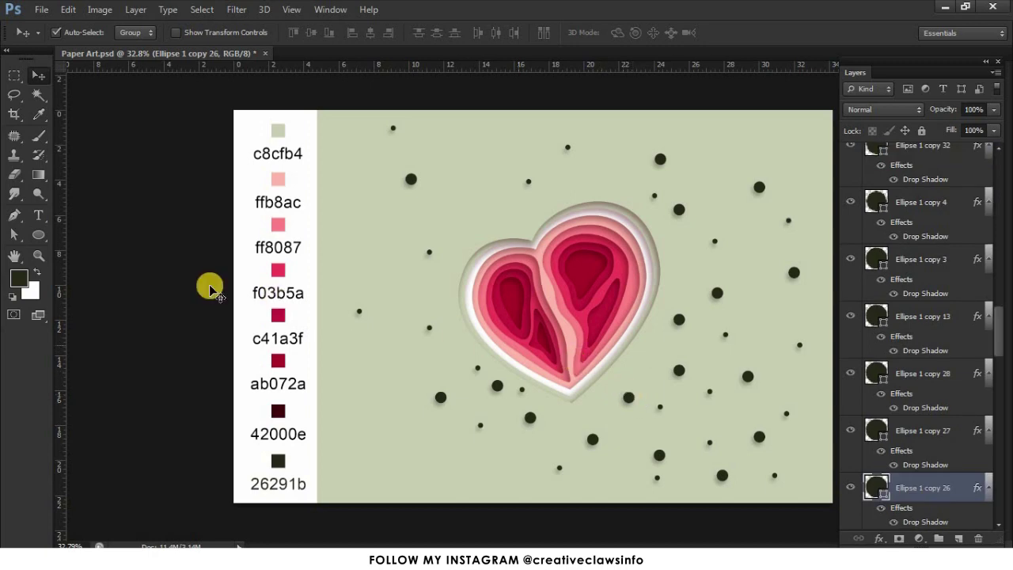
left_click(38, 234)
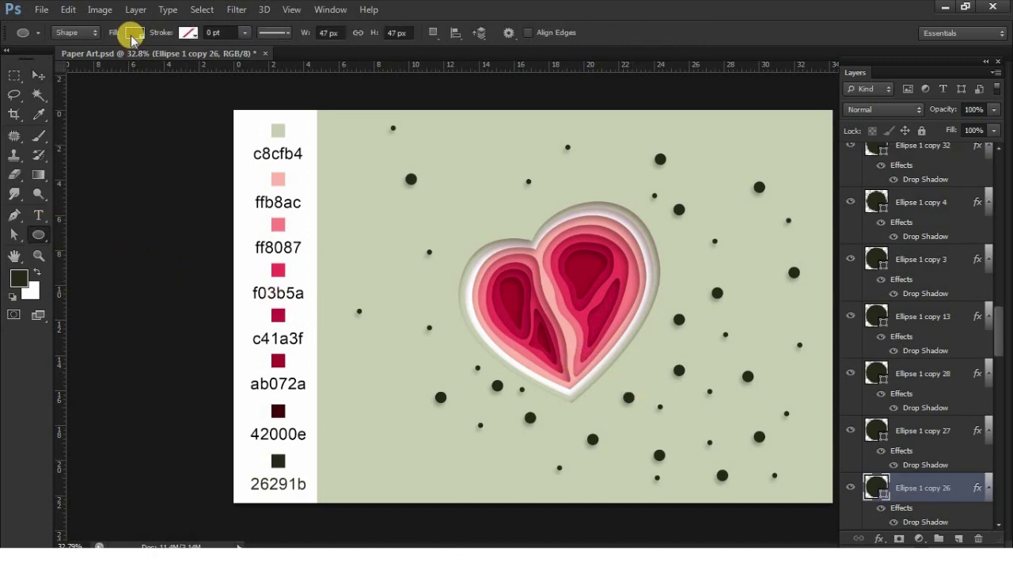
left_click(134, 32)
left_click(116, 120)
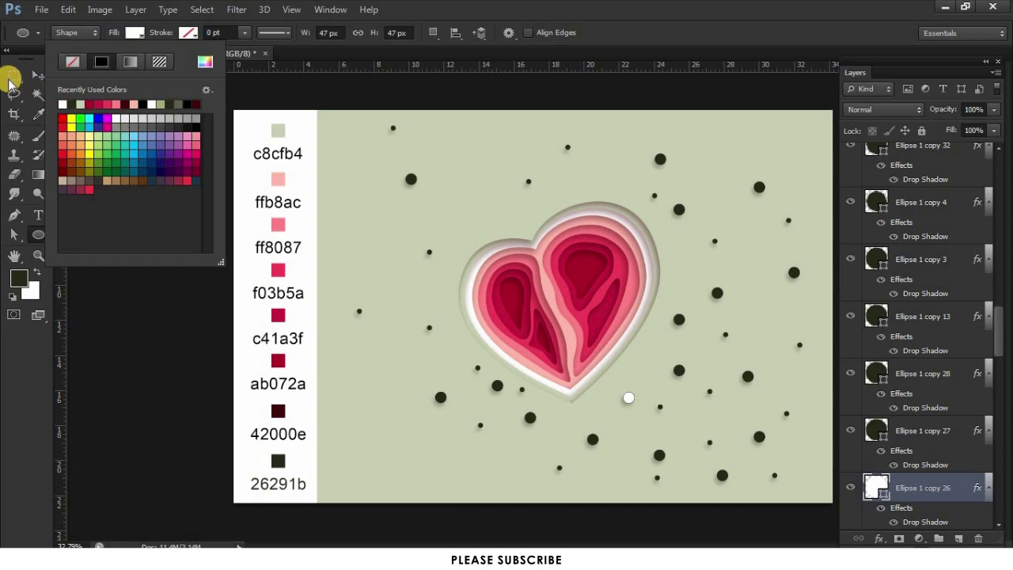
Step: Place five copies of the white dot around the heart: right, lower left, upper left, upper right and lower right
left_click(38, 75)
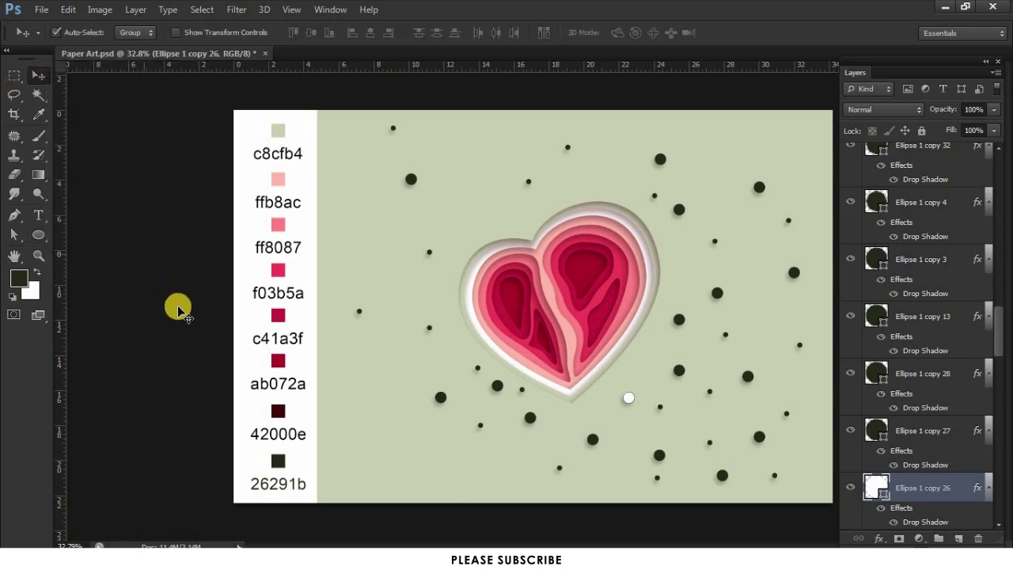
left_click(591, 374)
left_click_drag(628, 397, 765, 318)
left_click_drag(676, 423, 500, 463)
left_click_drag(478, 246, 476, 221)
left_click_drag(572, 210, 725, 212)
left_click_drag(753, 287, 798, 448)
key("z")
left_click_drag(637, 312, 672, 301)
mouse_move(625, 276)
left_mouse_down()
mouse_move(667, 269)
mouse_move(641, 280)
left_mouse_up()
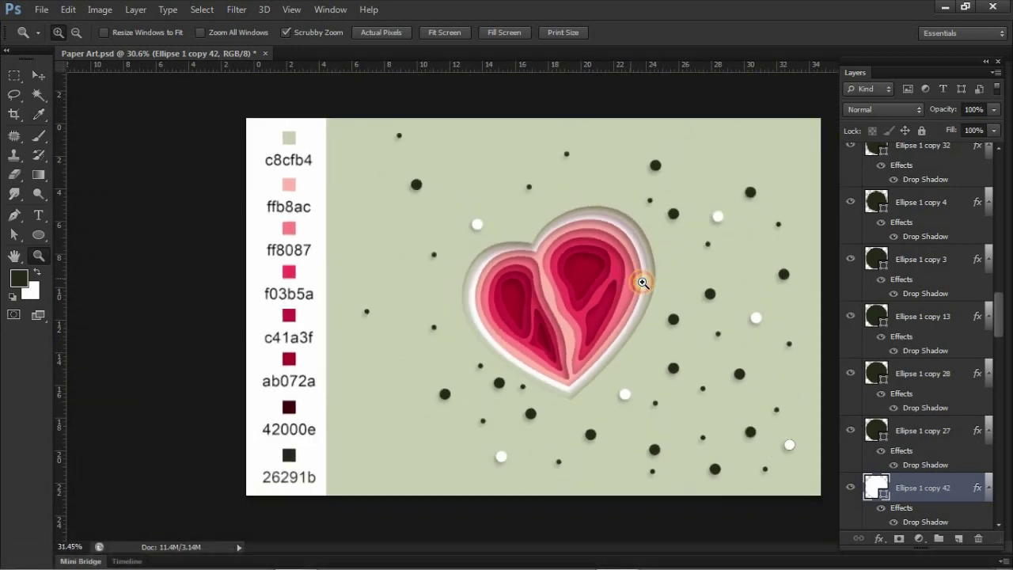